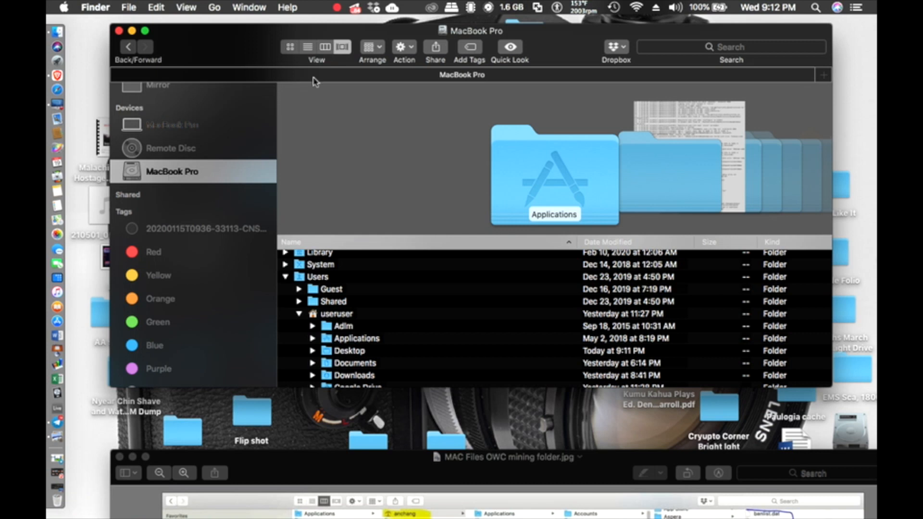
Step: Try list view and Cover Flow on the drive, comparing with the reference screenshot
left_click(308, 48)
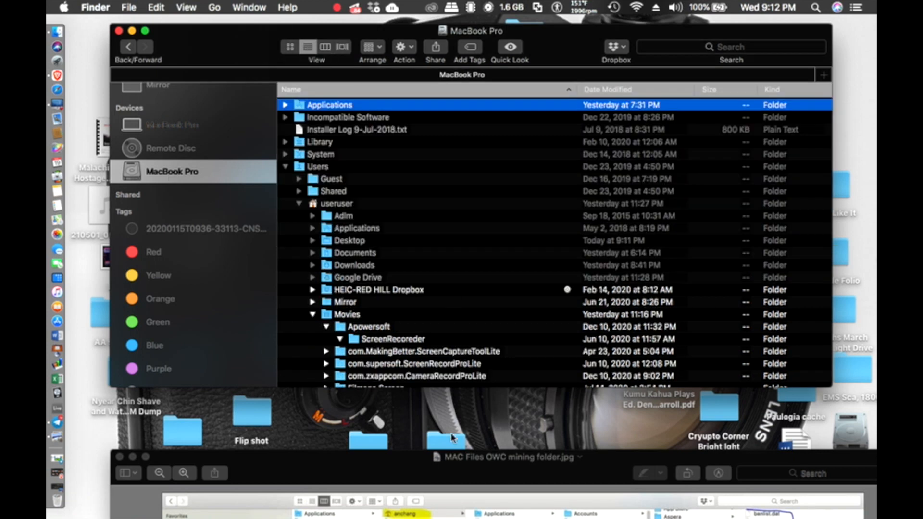
left_click_drag(410, 464, 458, 72)
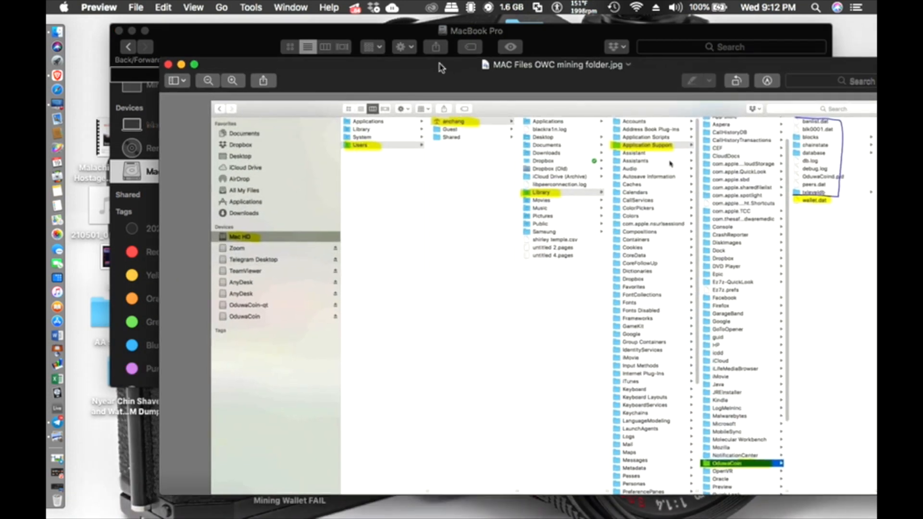
left_click_drag(444, 67, 431, 460)
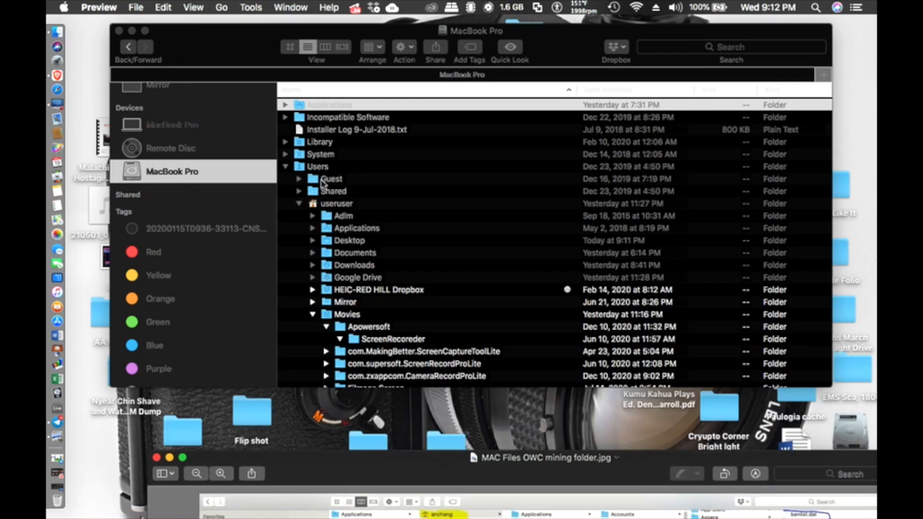
left_click(300, 204)
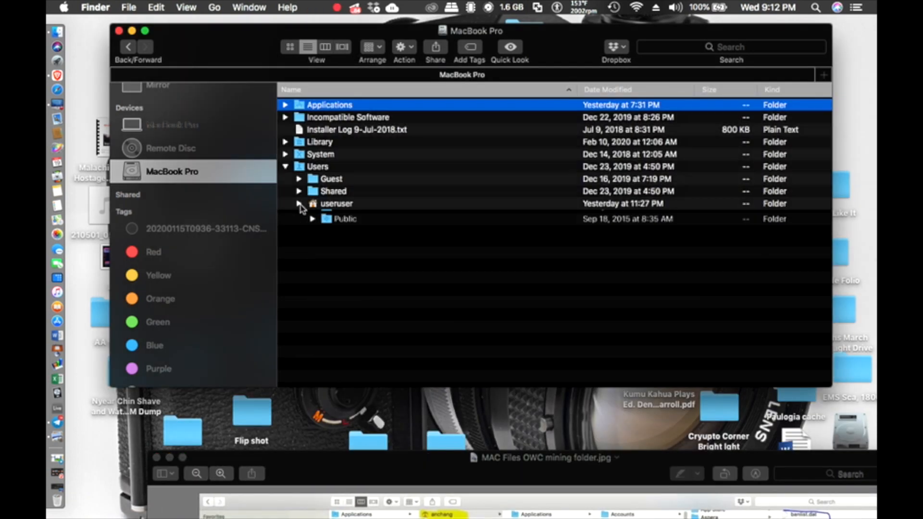
left_click(300, 204)
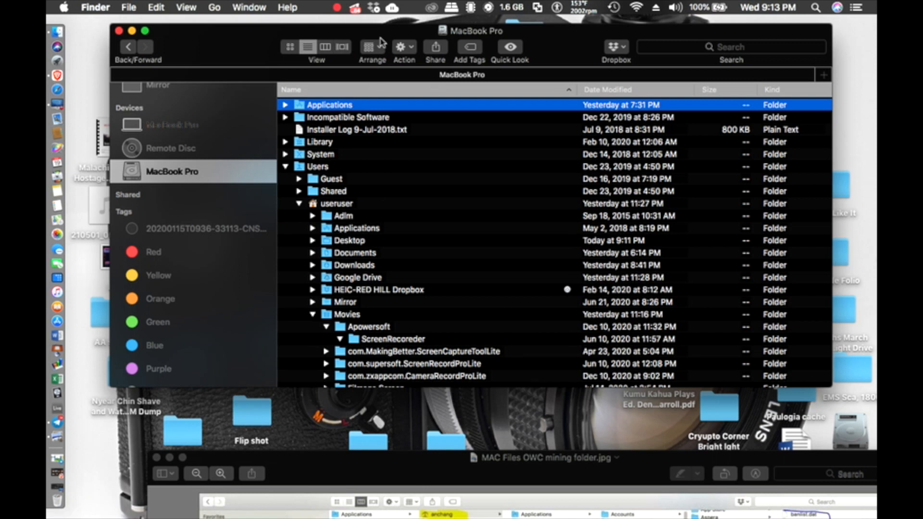
left_click(343, 47)
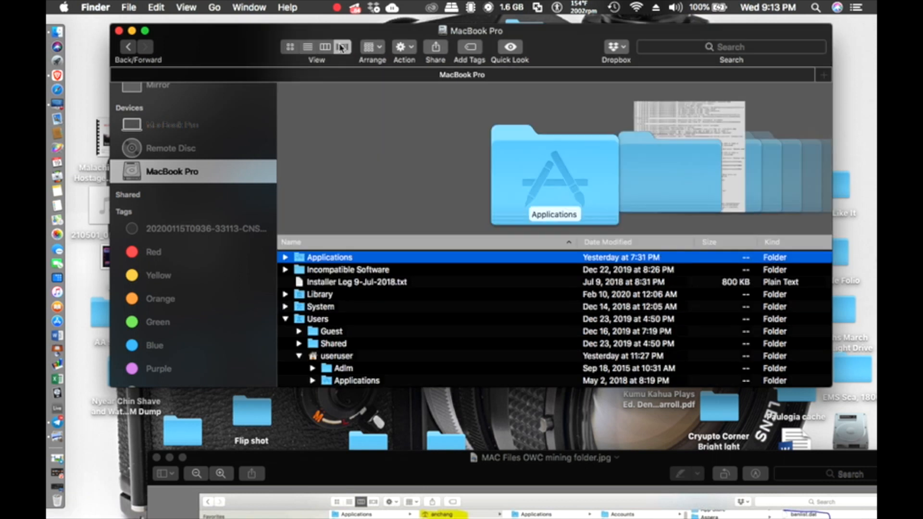
Step: Switch the drive to column view and open Users › useruser, previewing nohup.out
left_click(325, 47)
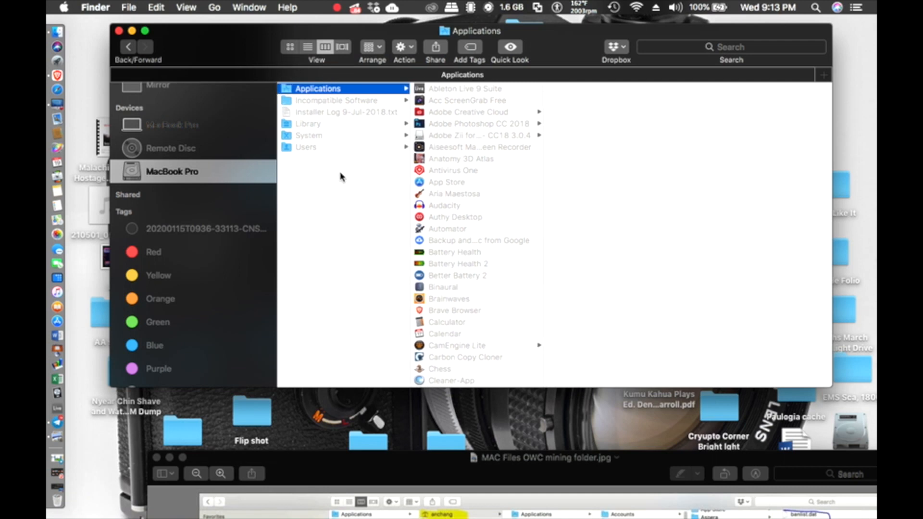
left_click(302, 149)
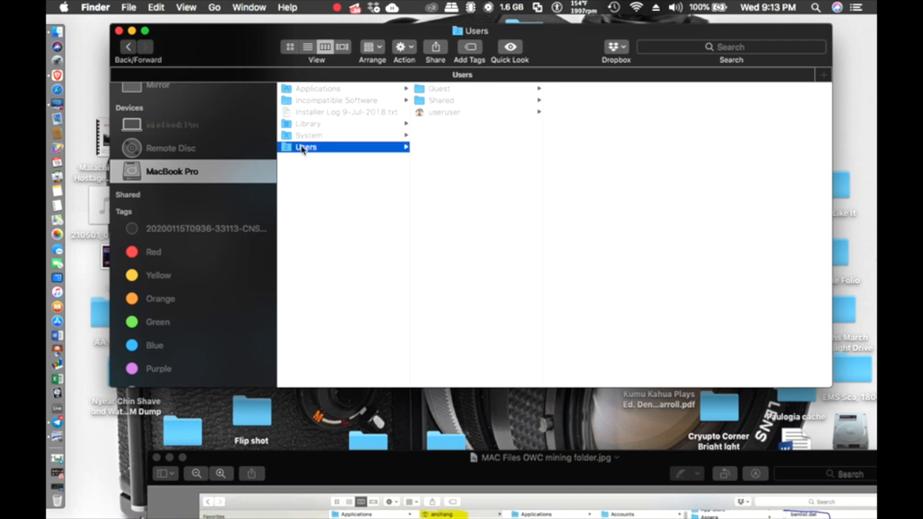
left_click(438, 116)
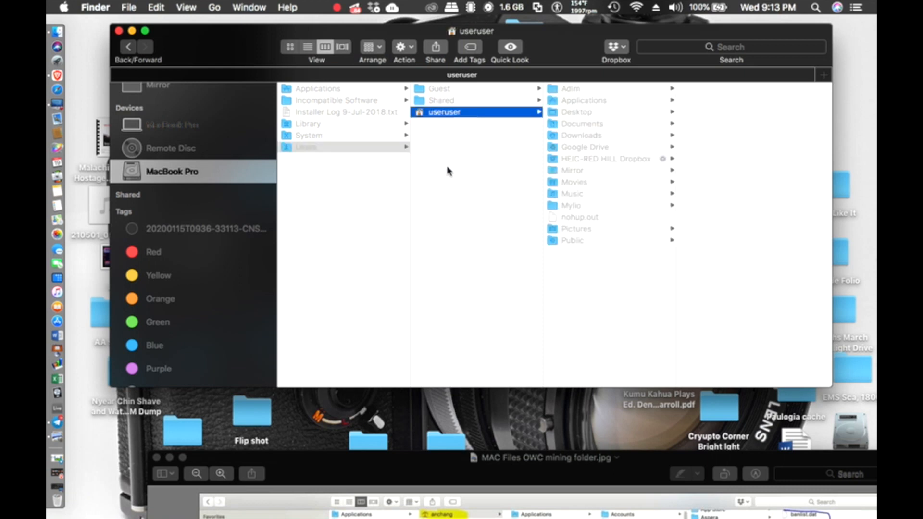
left_click(558, 217)
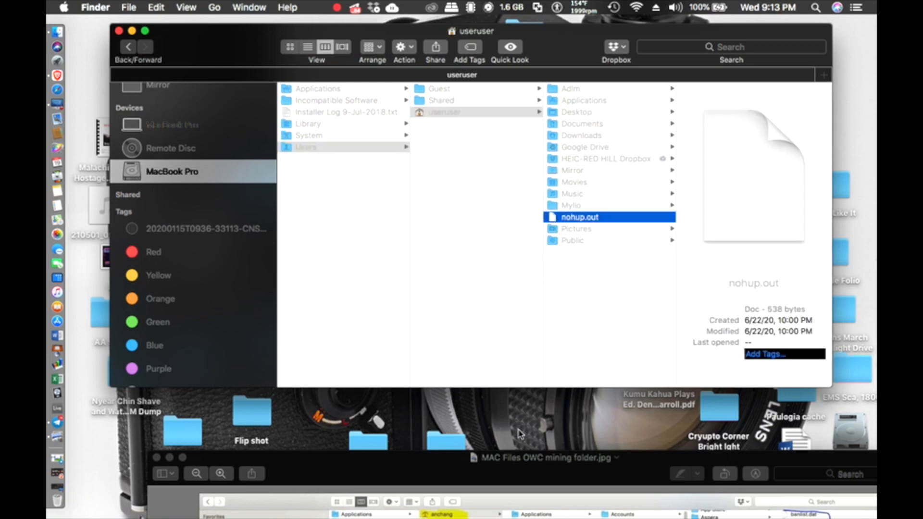
left_click(452, 112)
Step: Check the folder path in the reference screenshot and open the Go menu
left_click_drag(519, 457, 433, 48)
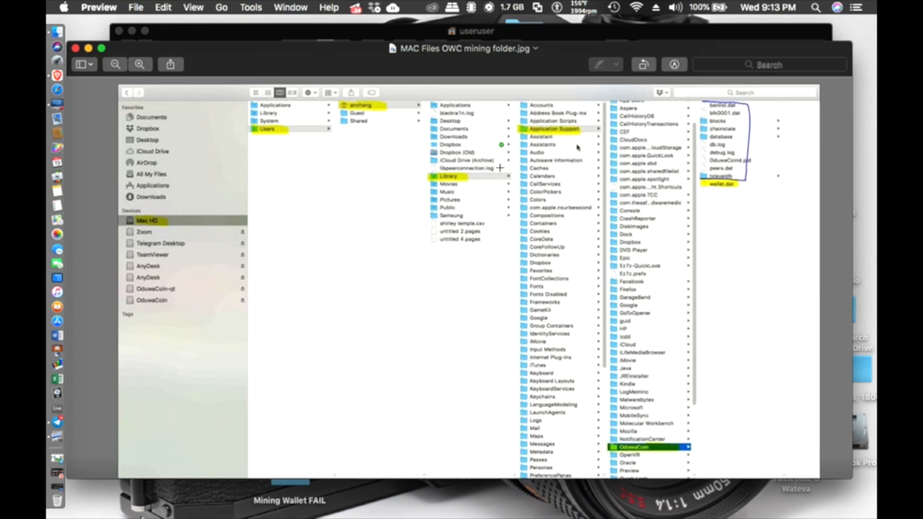
left_click_drag(459, 76, 521, 492)
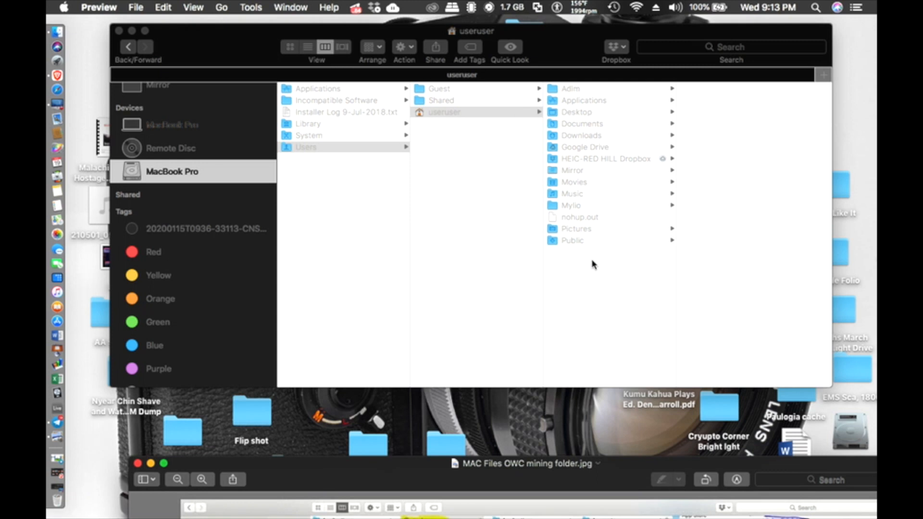
left_click(221, 8)
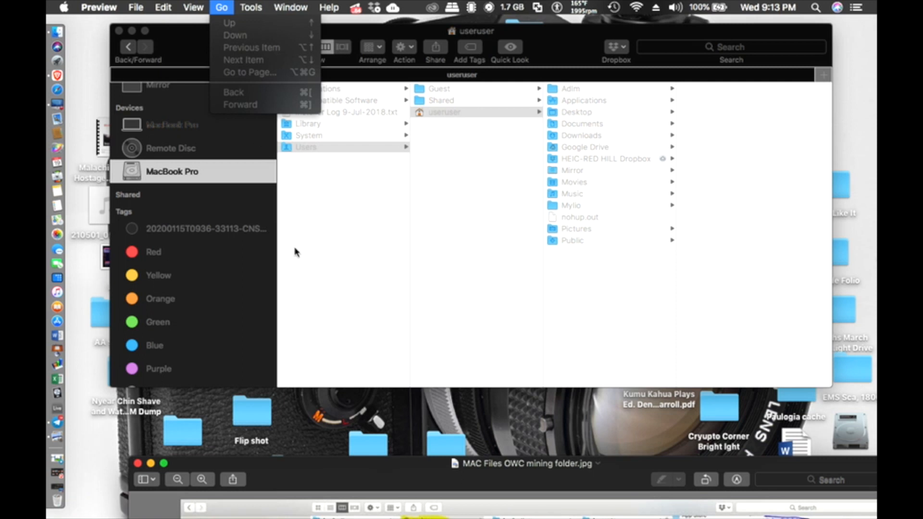
left_click(233, 39)
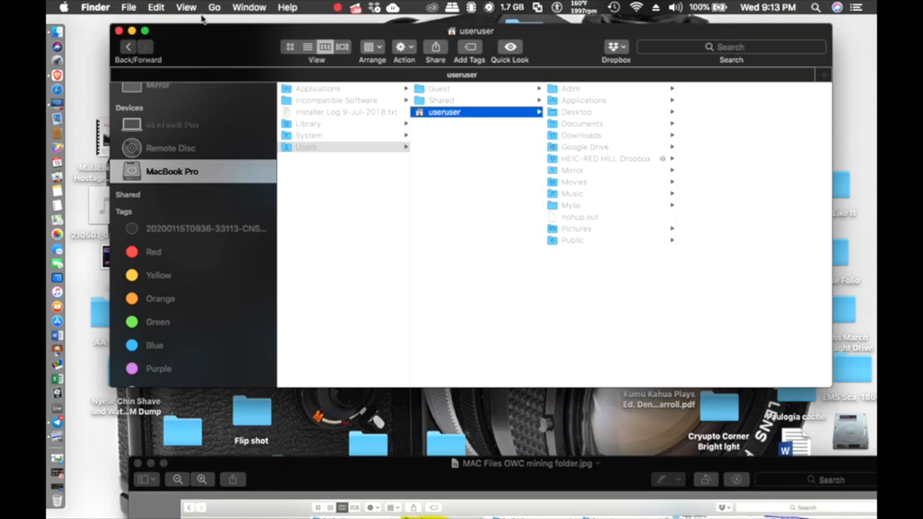
left_click(214, 7)
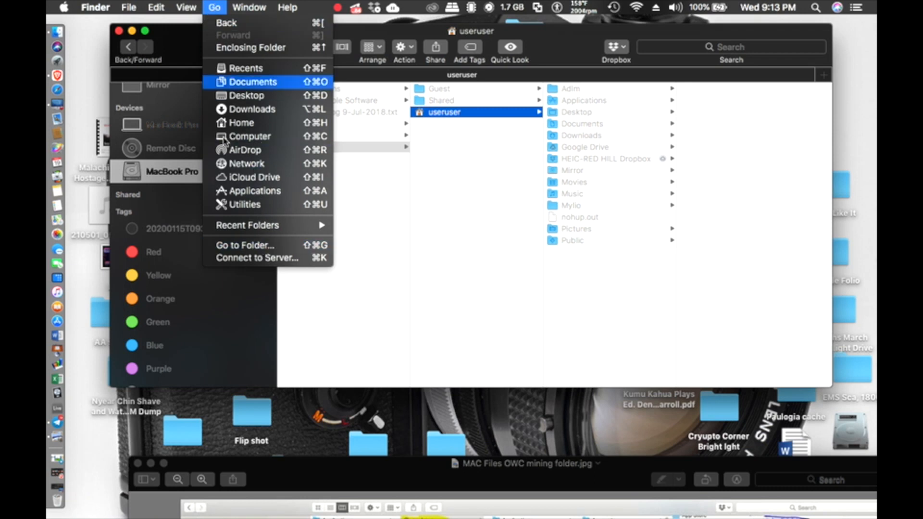
Step: Go to the ~/Library folder and shift the Finder window left
left_click(240, 246)
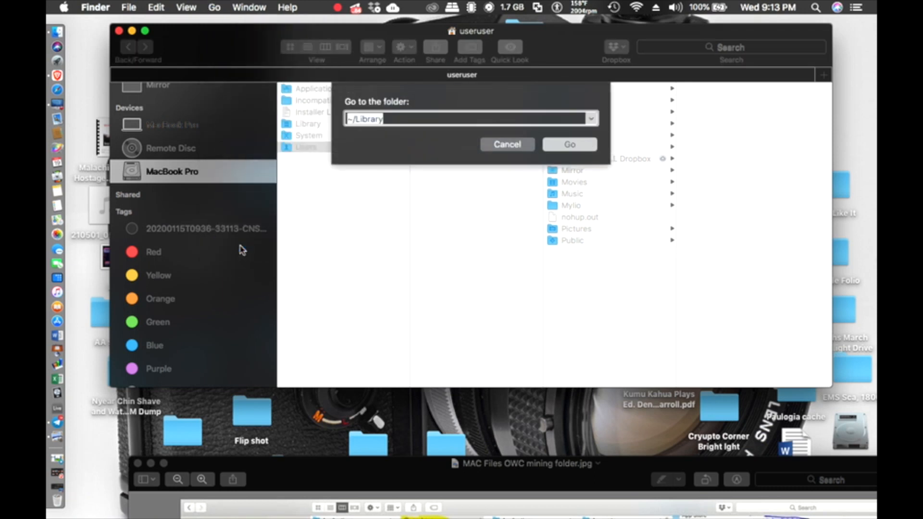
left_click(567, 144)
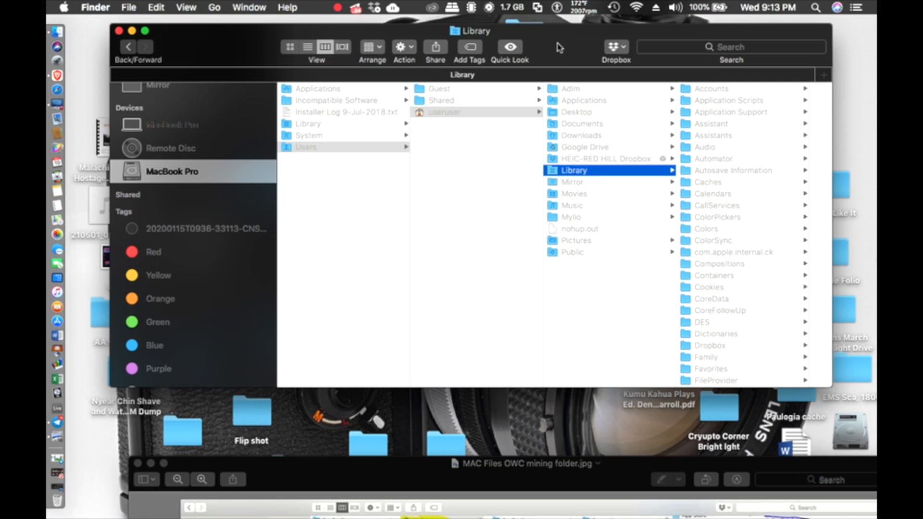
left_click_drag(558, 30, 421, 21)
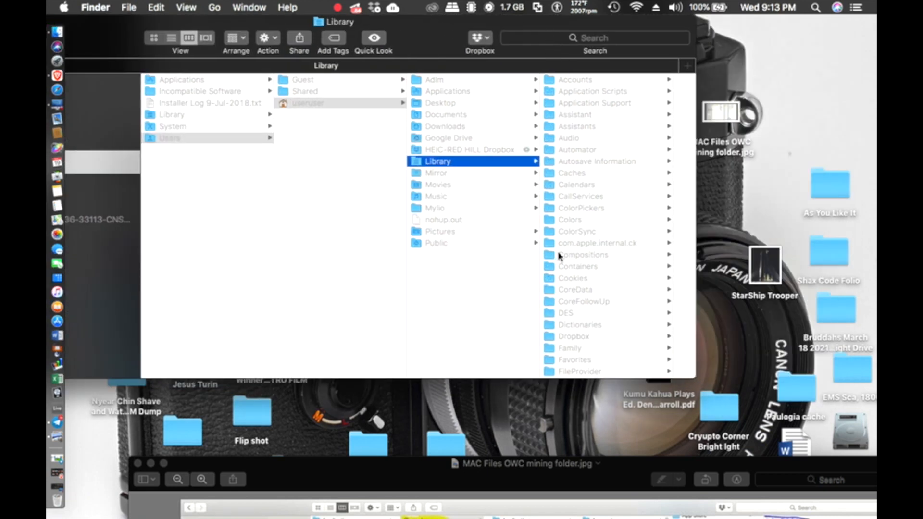
Step: Compare against the reference screenshot, then open Application Support inside Library
left_click(587, 474)
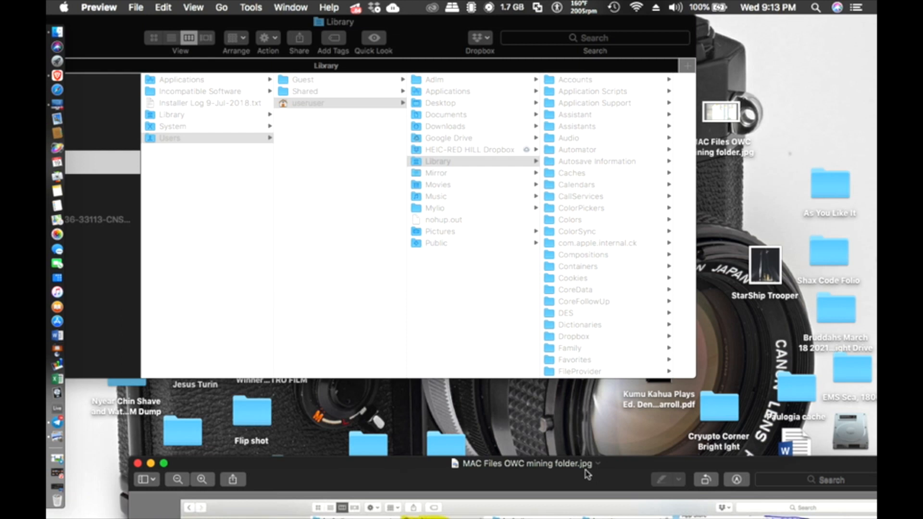
left_click(469, 160)
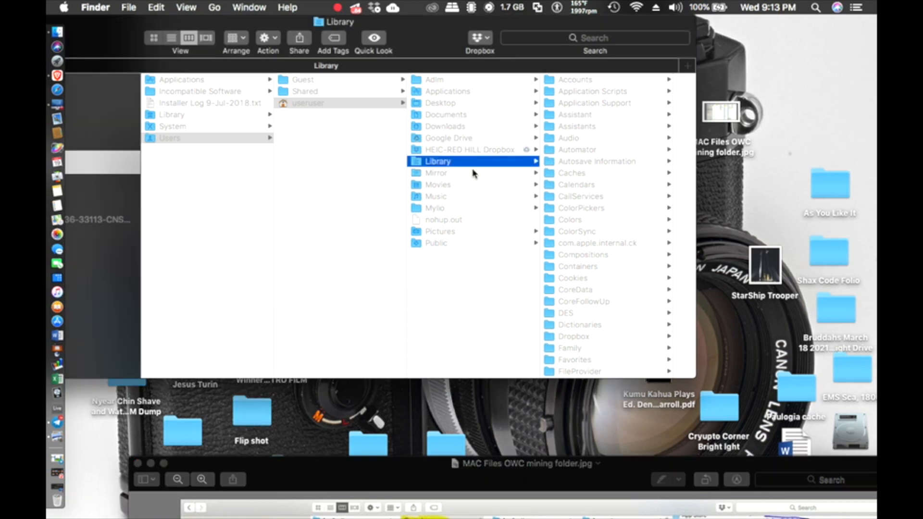
right_click(604, 473)
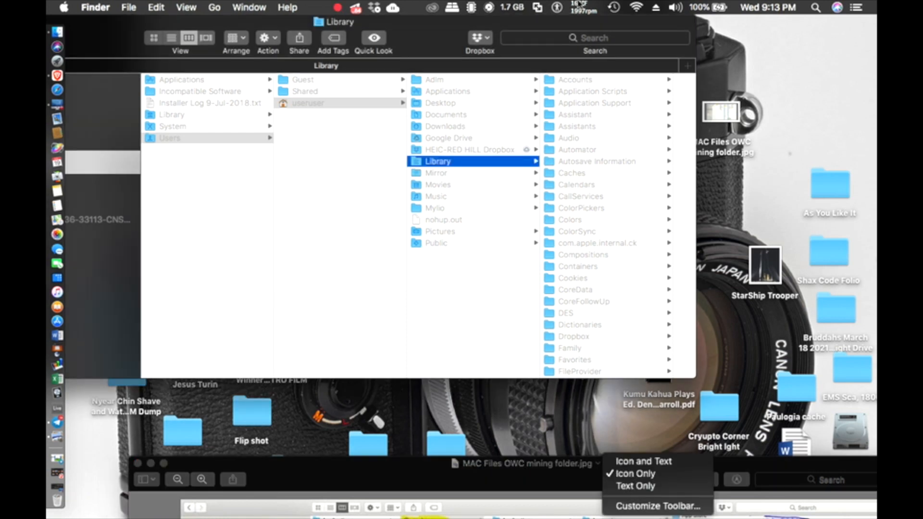
key("Escape")
left_click_drag(443, 488, 437, 100)
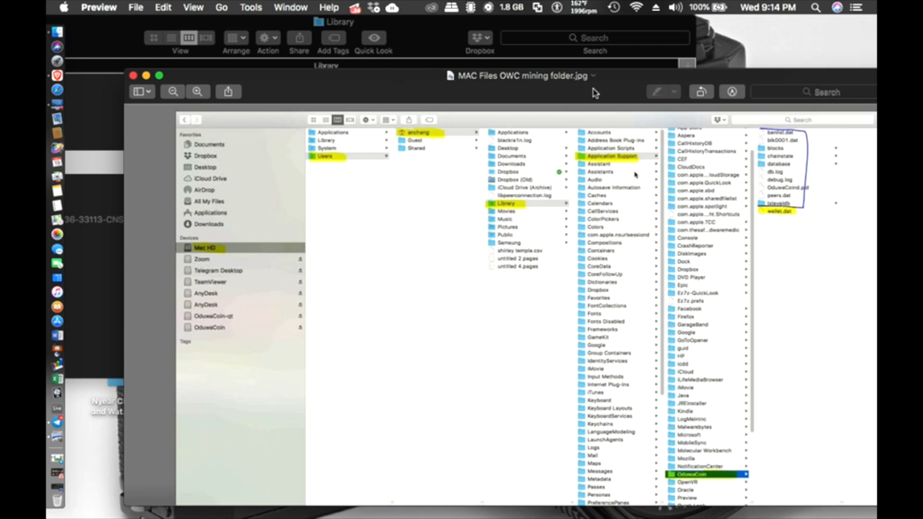
left_click_drag(597, 87, 596, 517)
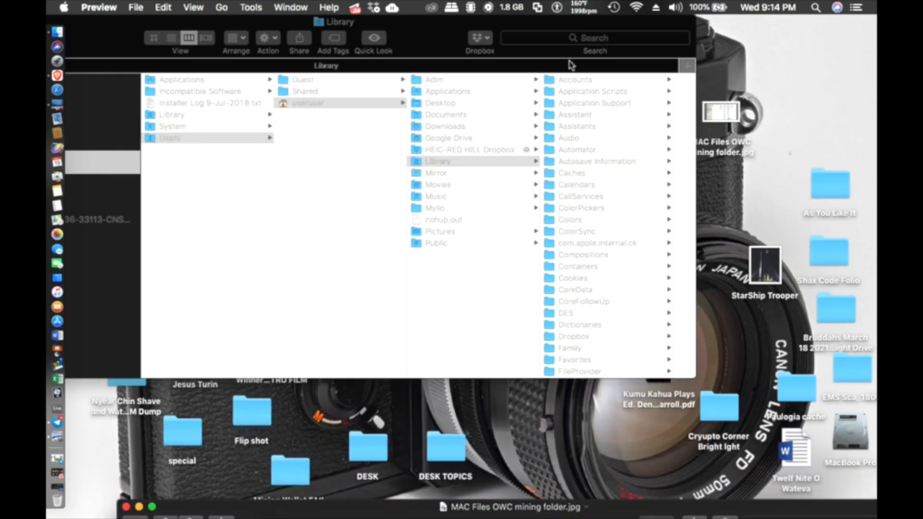
left_click(575, 108)
left_click(575, 106)
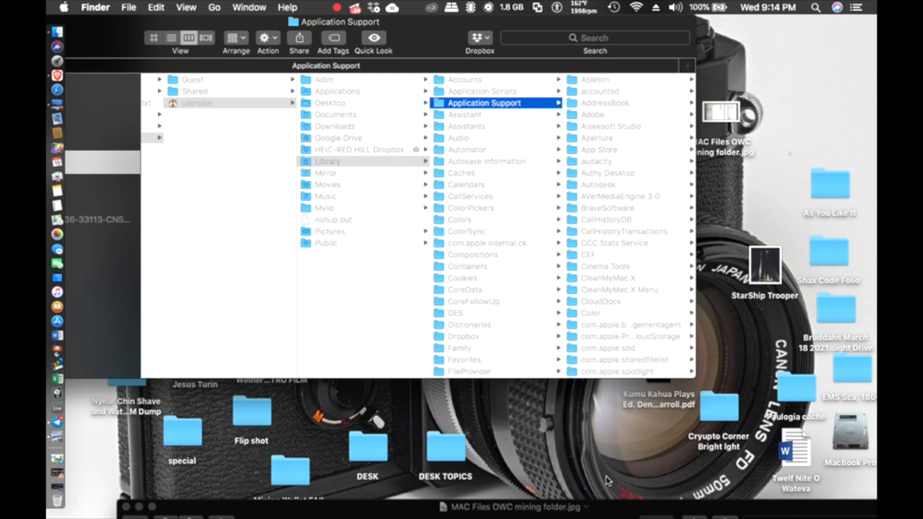
Step: Check the reference screenshot and scroll through Application Support to find OduwaCoin
left_click_drag(605, 512, 549, 489)
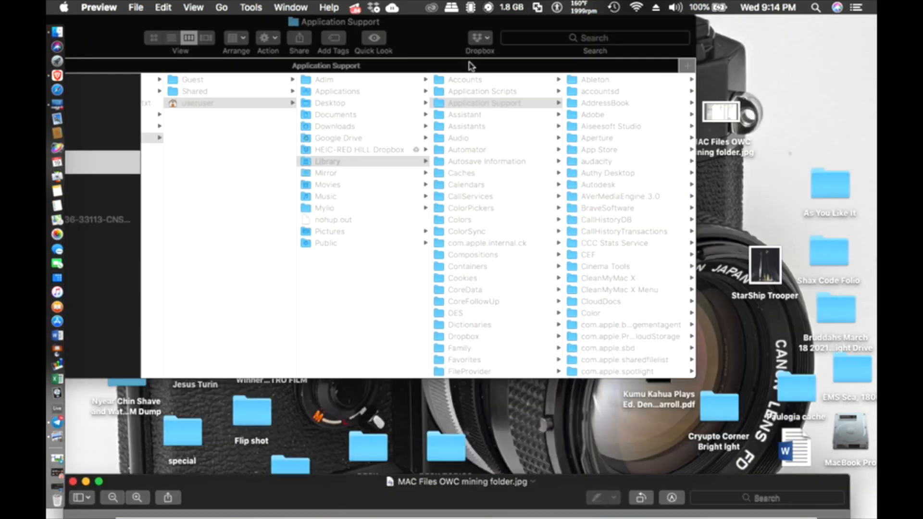
left_click(479, 103)
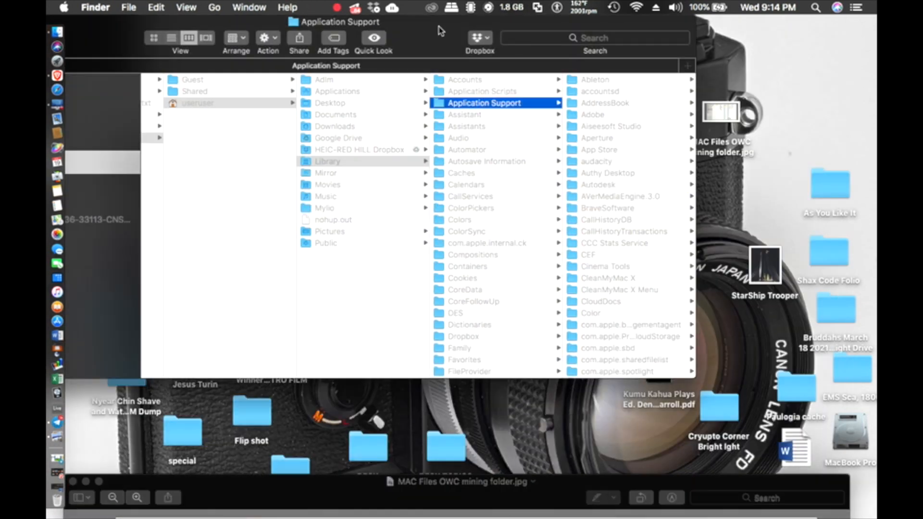
left_click_drag(445, 31, 419, 32)
scroll(576, 303, "down", 15)
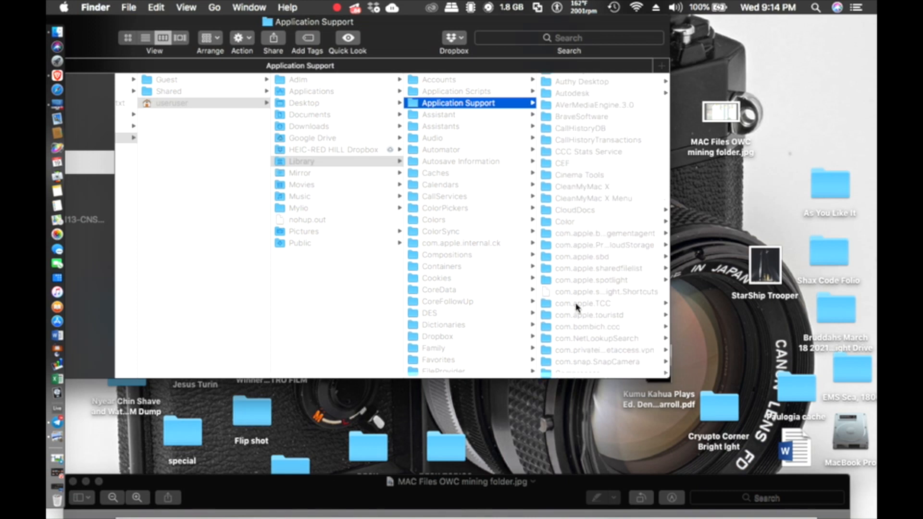
scroll(576, 306, "down", 10)
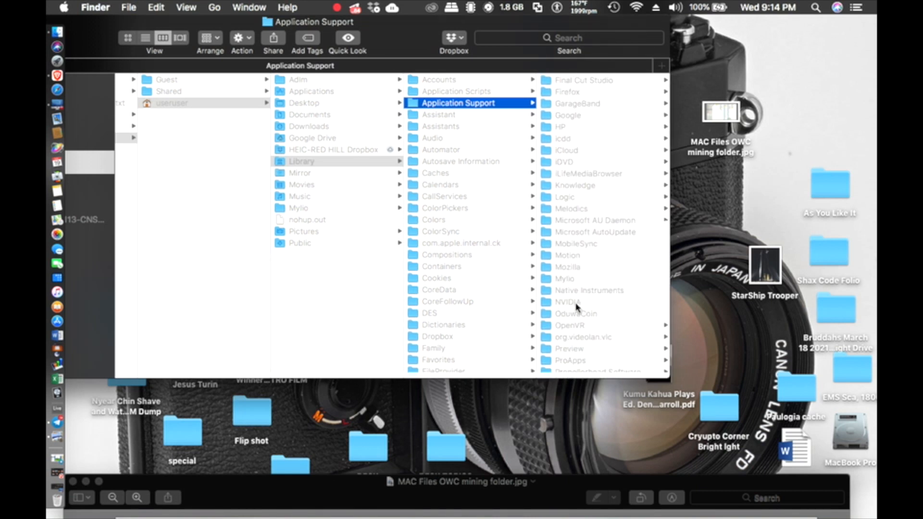
scroll(576, 209, "up", 3)
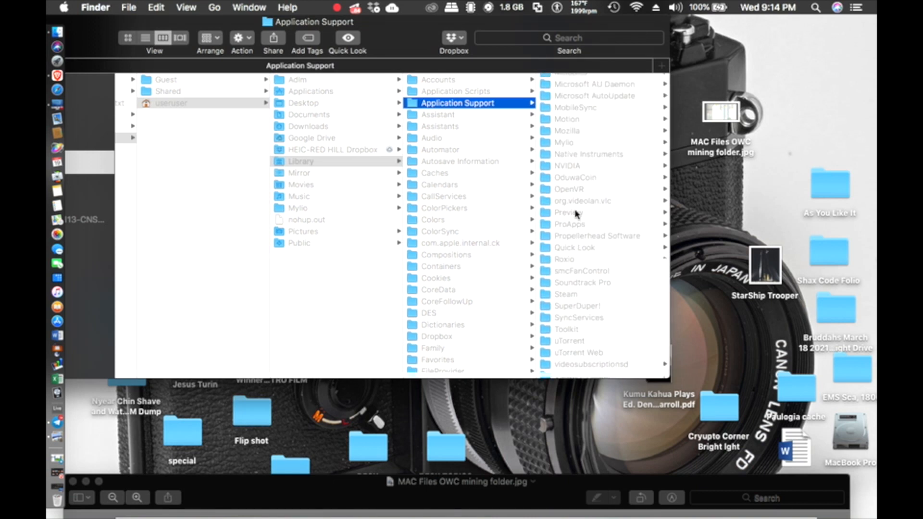
Step: Open the OduwaCoin data folder, peek inside txleveldb, and return to its contents
left_click(578, 197)
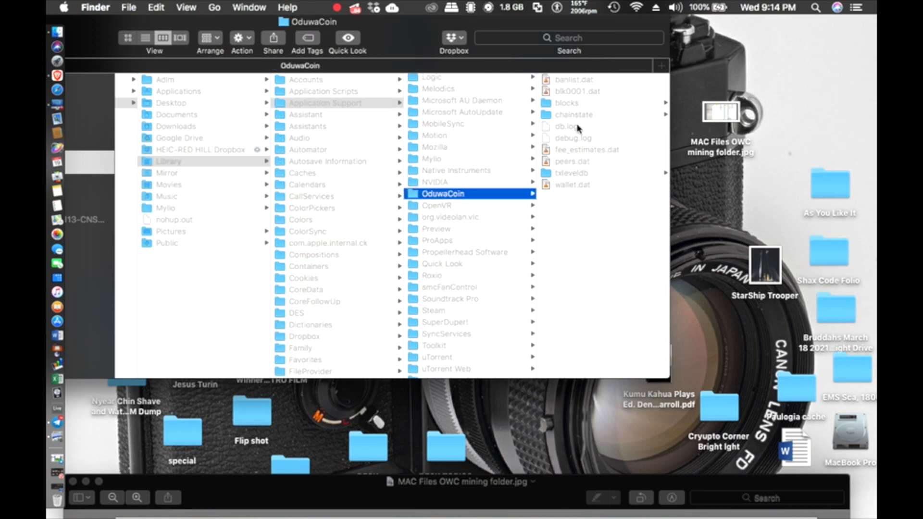
left_click(573, 174)
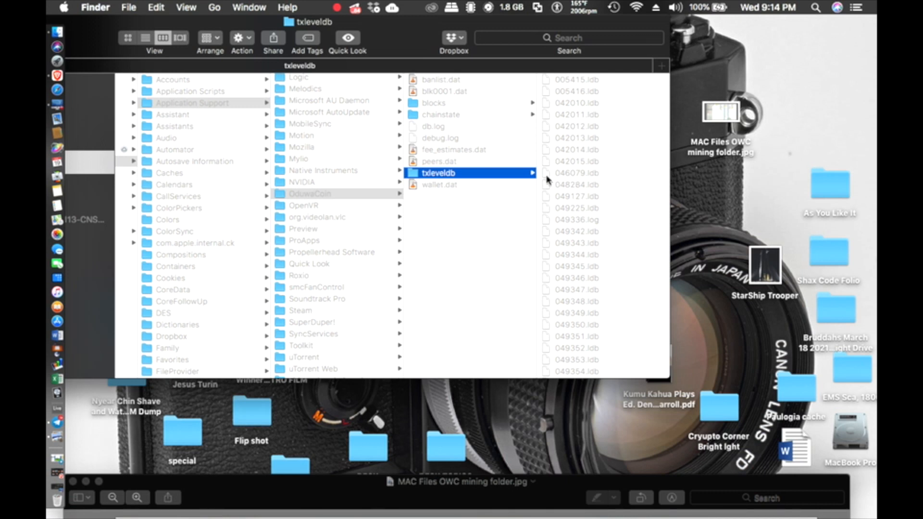
left_click(345, 193)
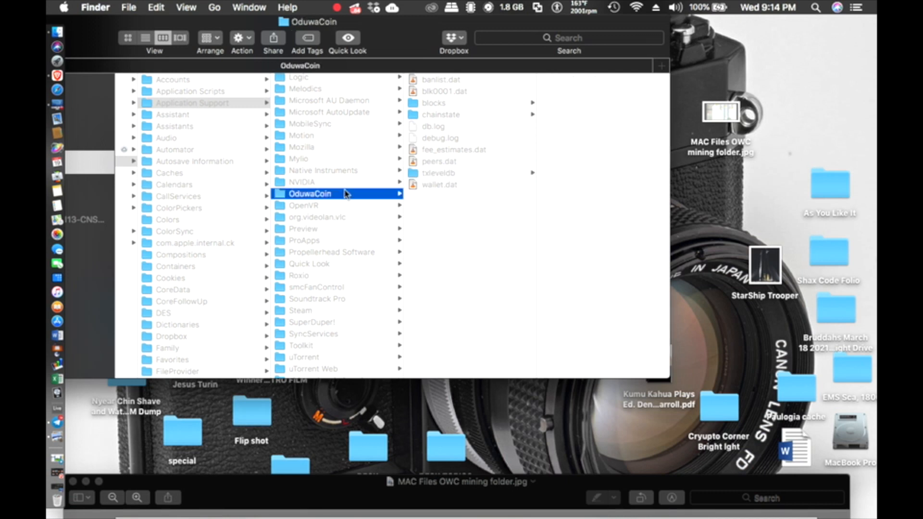
Step: Inspect db.log, banlist.dat and the txleveldb folder in the OduwaCoin folder
left_click(455, 127)
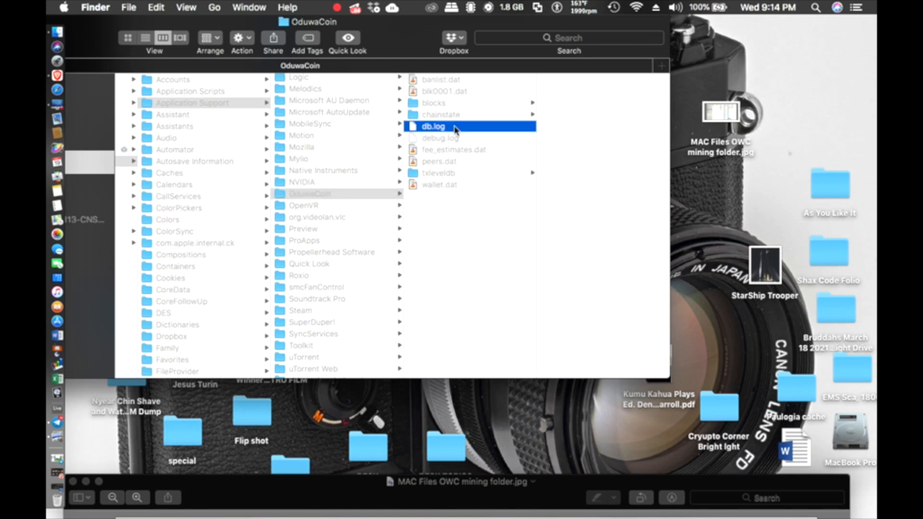
left_click(447, 79)
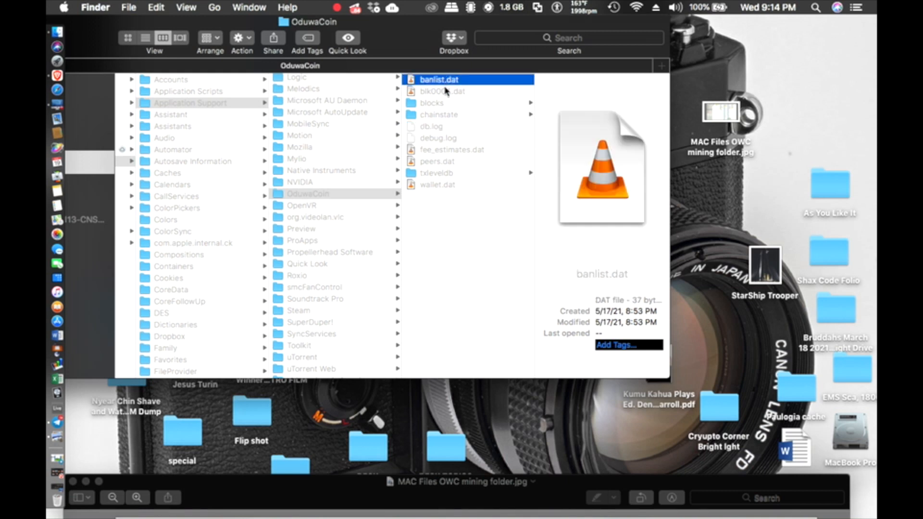
right_click(440, 174)
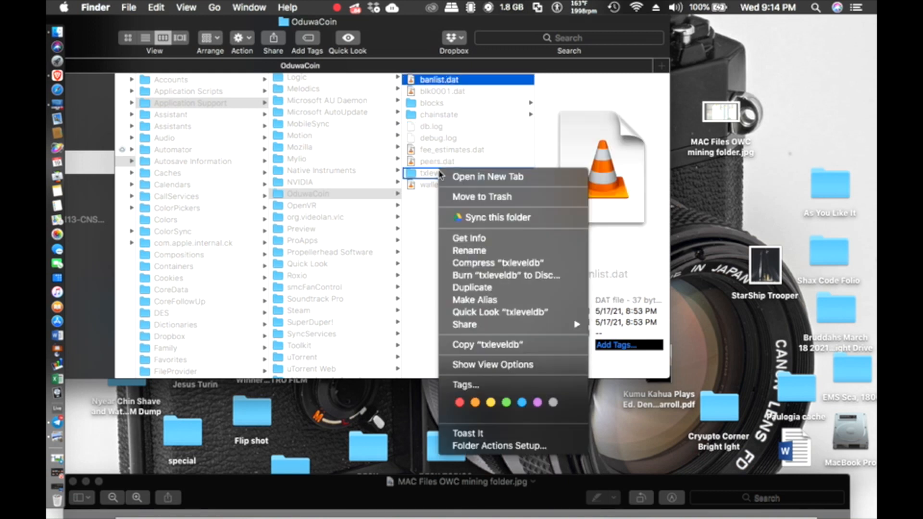
left_click(440, 174)
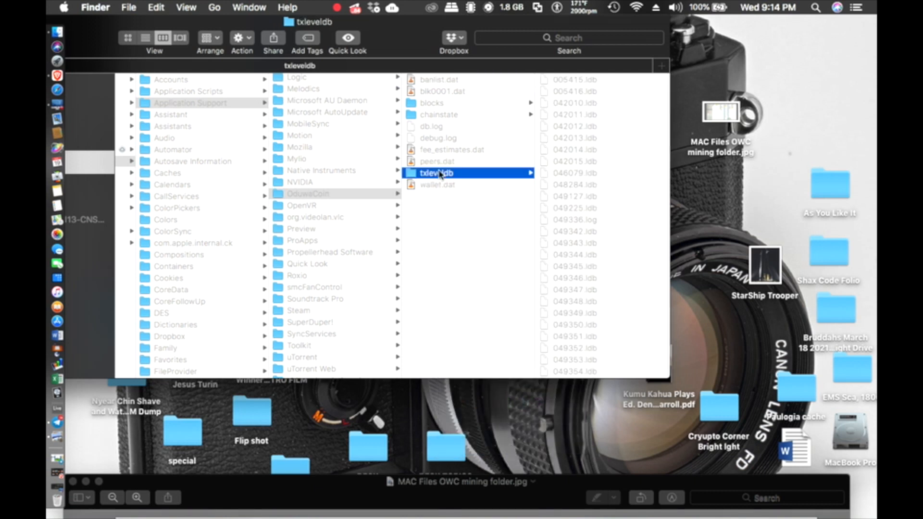
Step: Select banlist.dat through txleveldb, then just wallet.dat, and move the window right
left_click(432, 80)
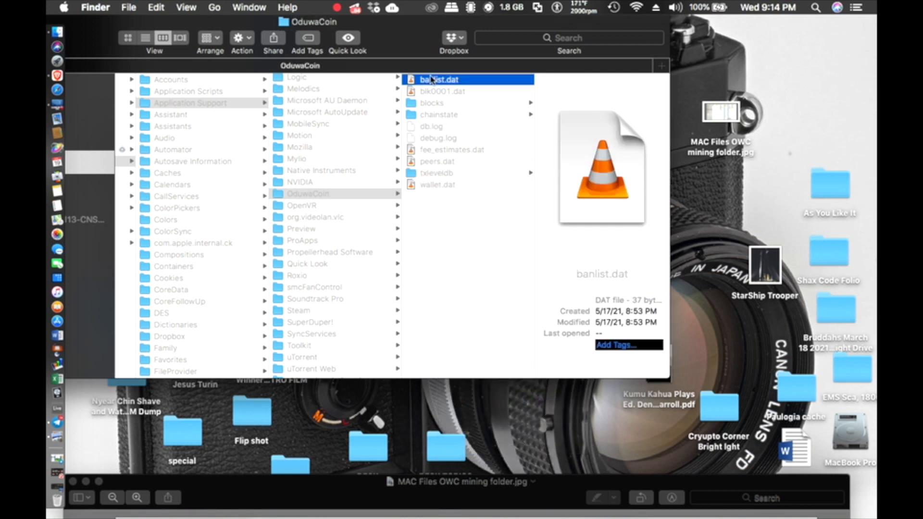
left_click(435, 174, "shift")
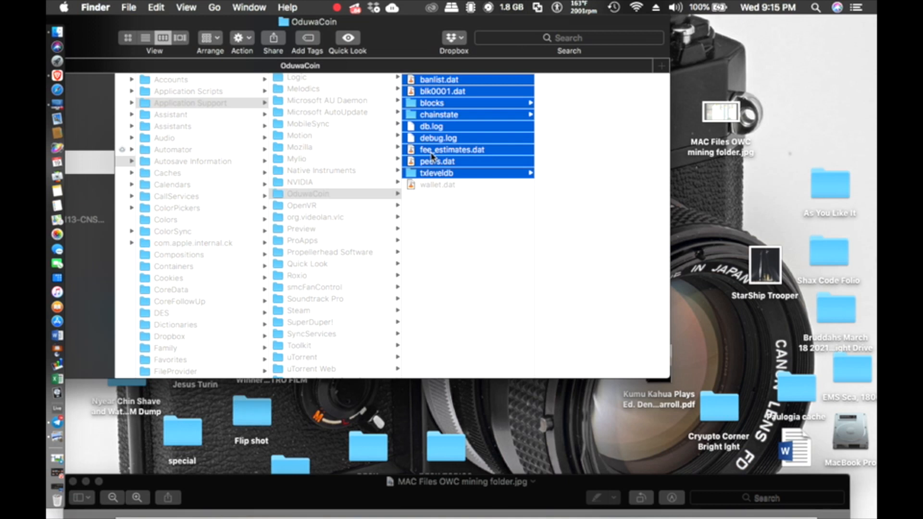
left_click(434, 185)
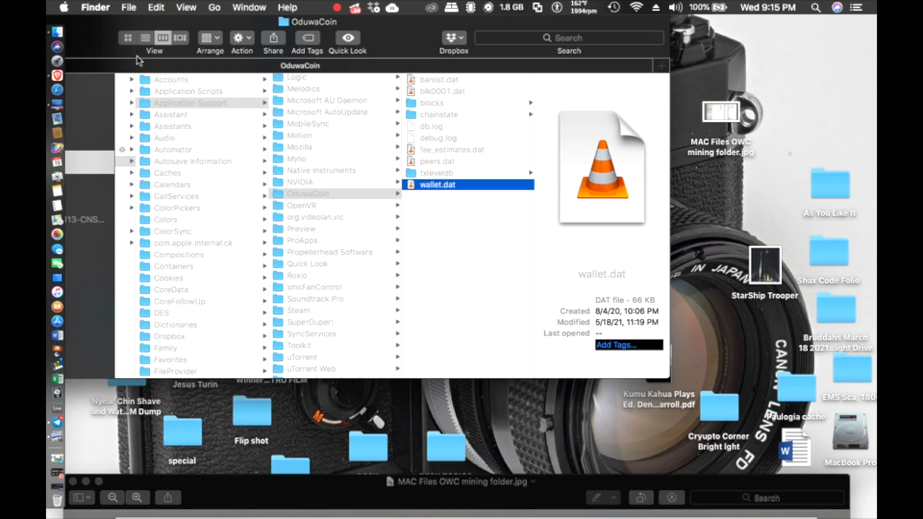
left_click_drag(111, 23, 350, 26)
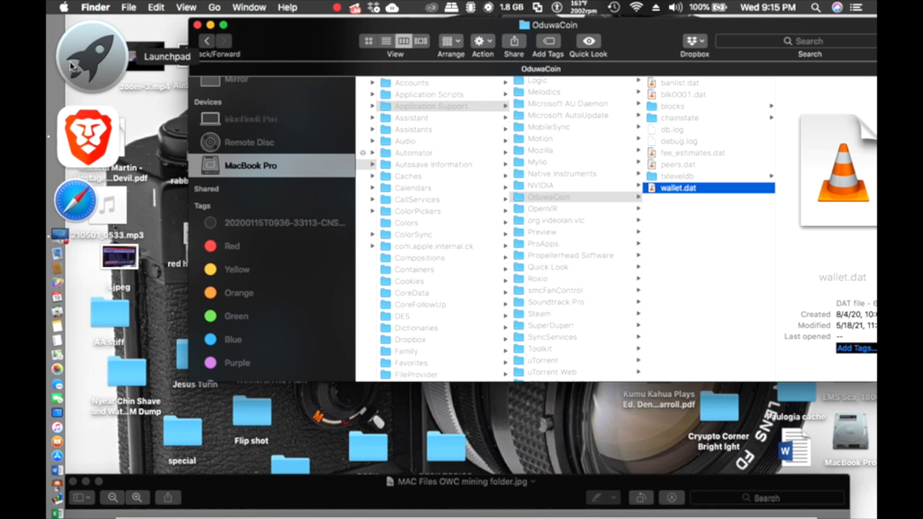
Step: Open the desktop's AA stiff folder in a new Finder window
left_click_drag(250, 484, 308, 460)
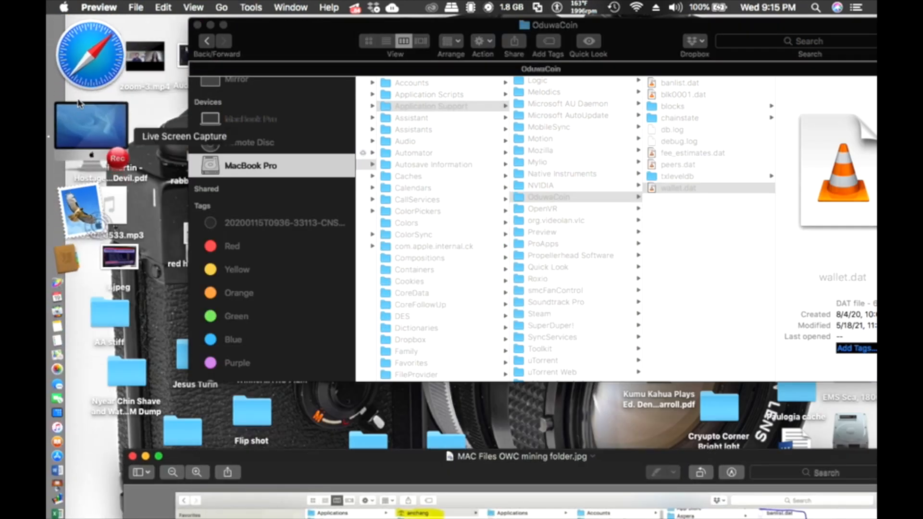
left_click(111, 315)
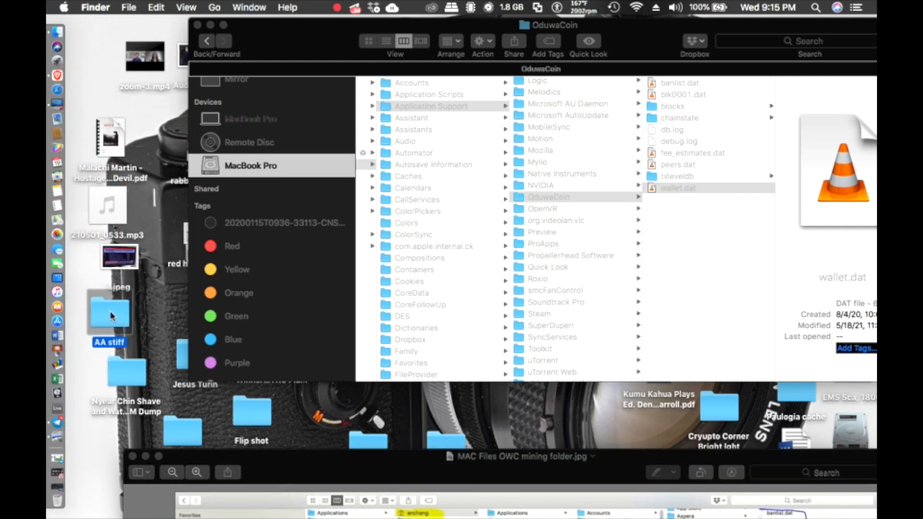
double_click(111, 315)
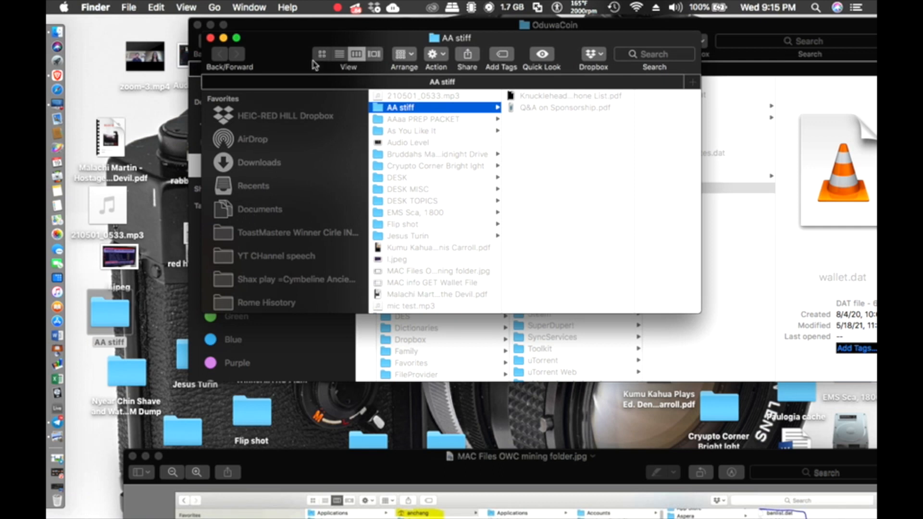
scroll(272, 257, "down", 5)
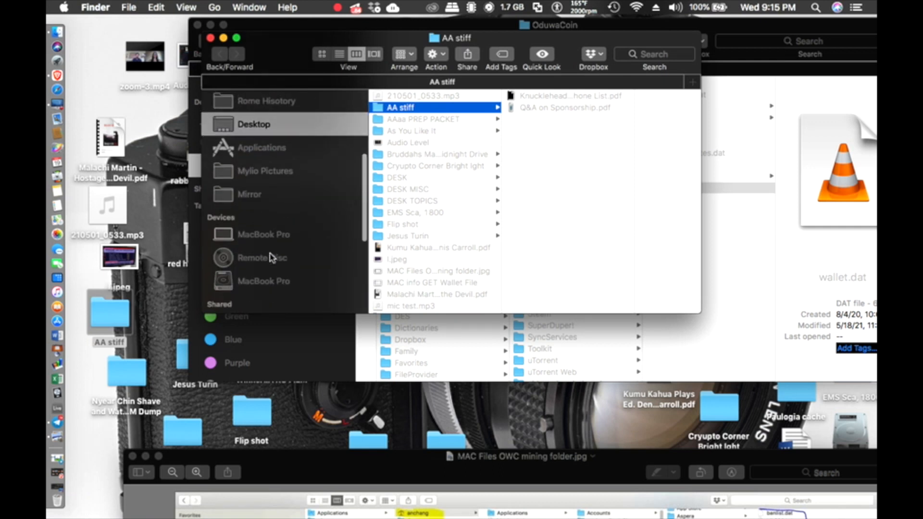
scroll(272, 258, "up", 3)
Step: Show Applications in the second window and select the OduwaCoin app (version 2.0.0, 28.5 MB)
left_click(272, 253)
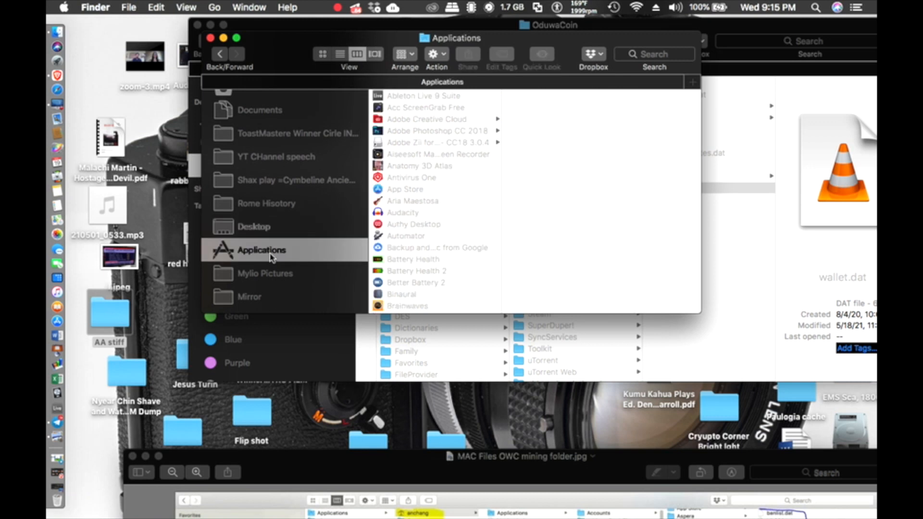
left_click_drag(306, 44, 178, 28)
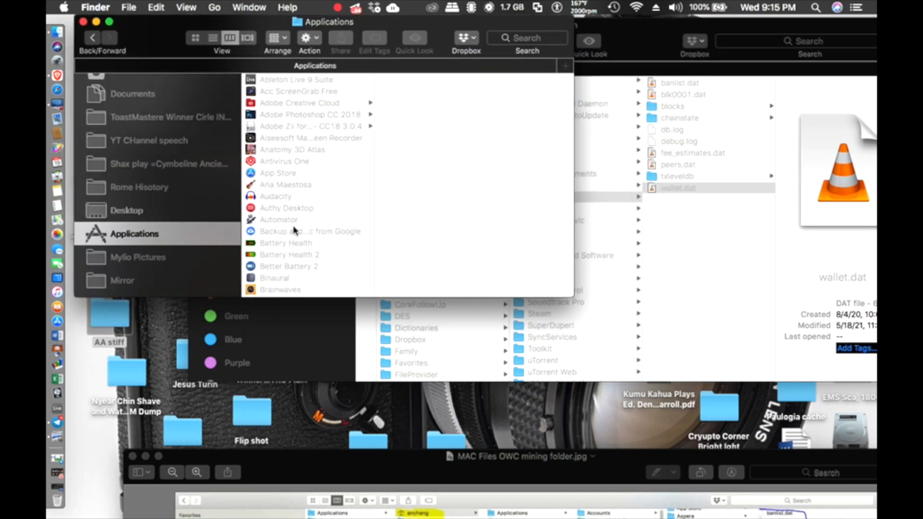
scroll(295, 231, "down", 8)
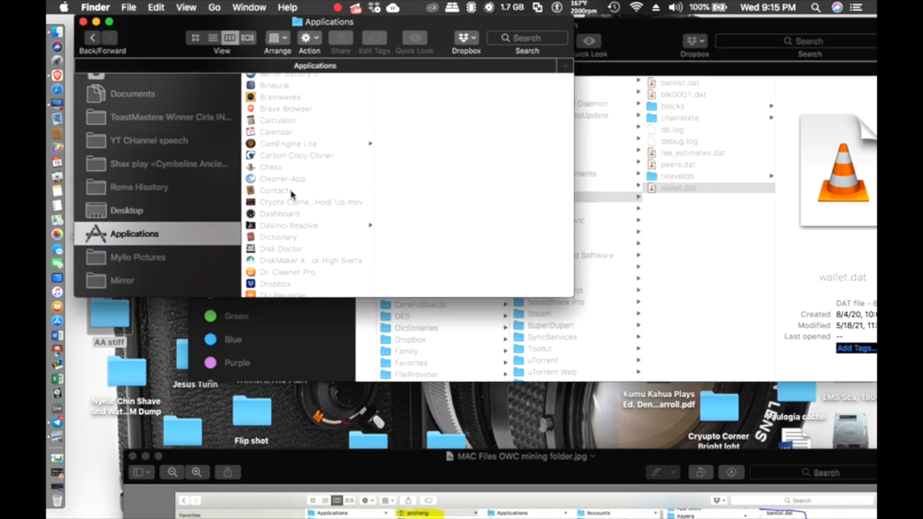
scroll(290, 260, "down", 12)
scroll(292, 264, "down", 5)
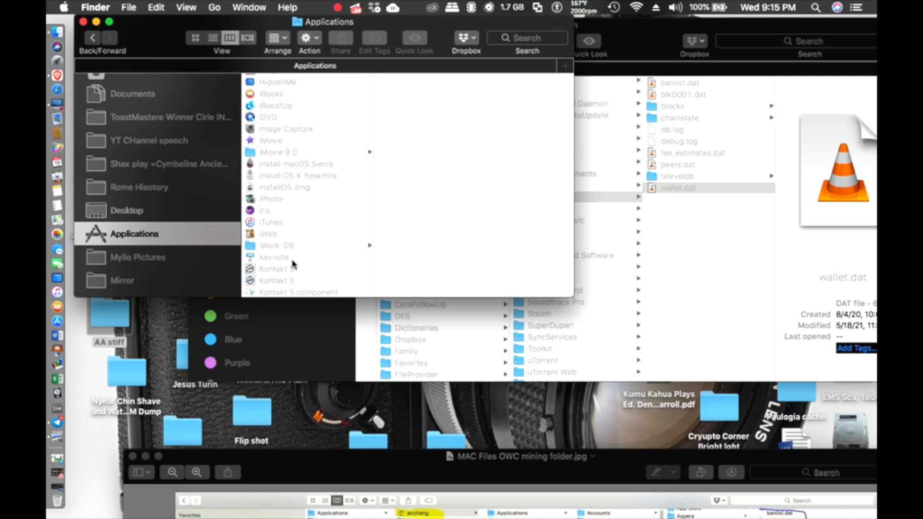
scroll(290, 221, "up", 20)
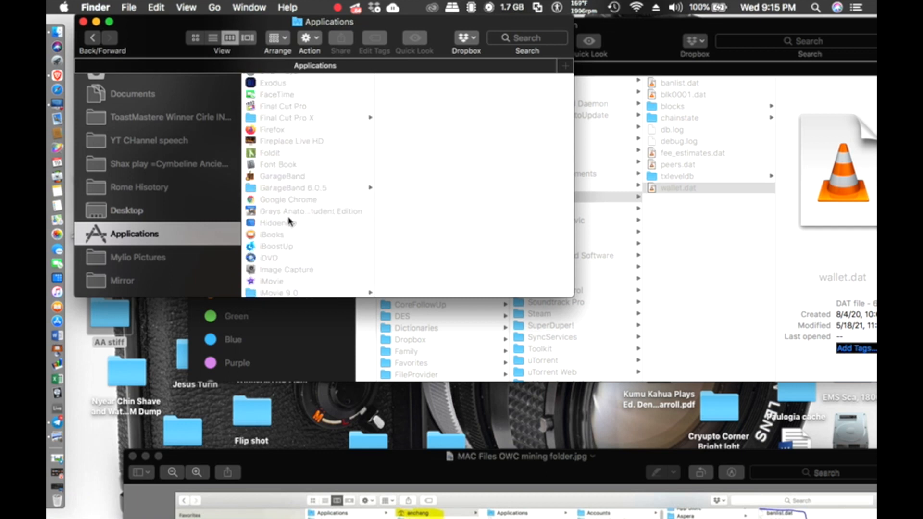
scroll(290, 221, "down", 20)
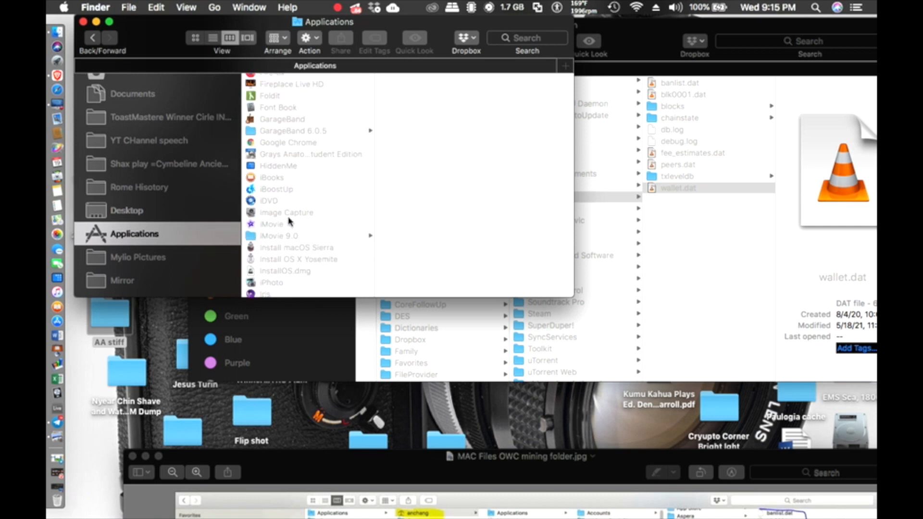
scroll(289, 221, "down", 3)
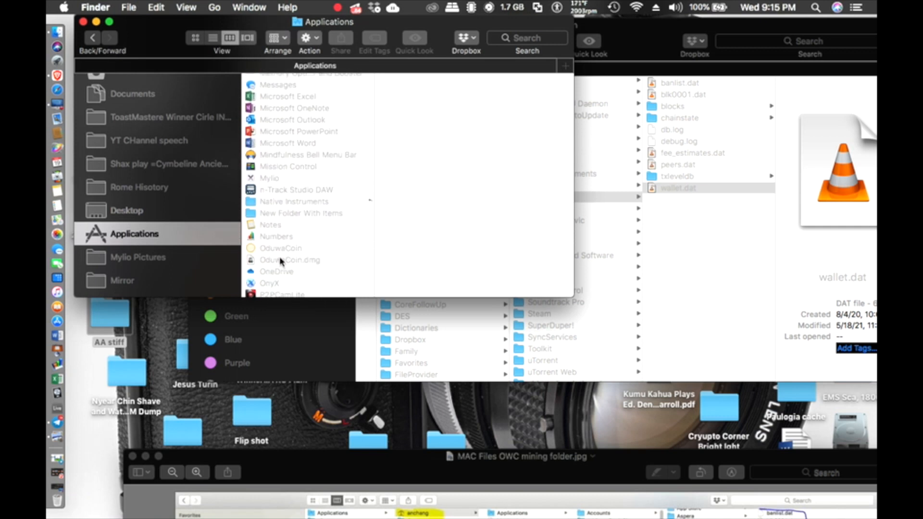
left_click(279, 250)
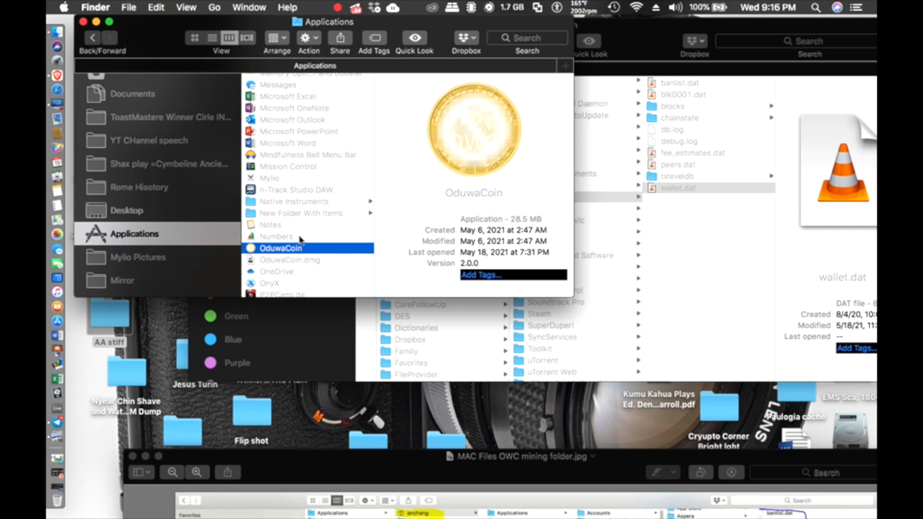
Step: Move the OduwaCoin app from Applications to the Trash
left_click(130, 7)
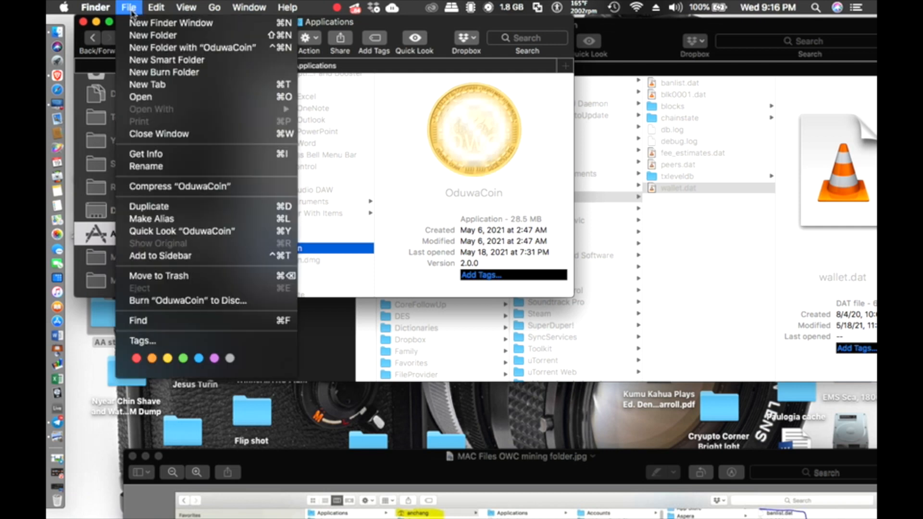
left_click(176, 278)
key("super+BackSpace")
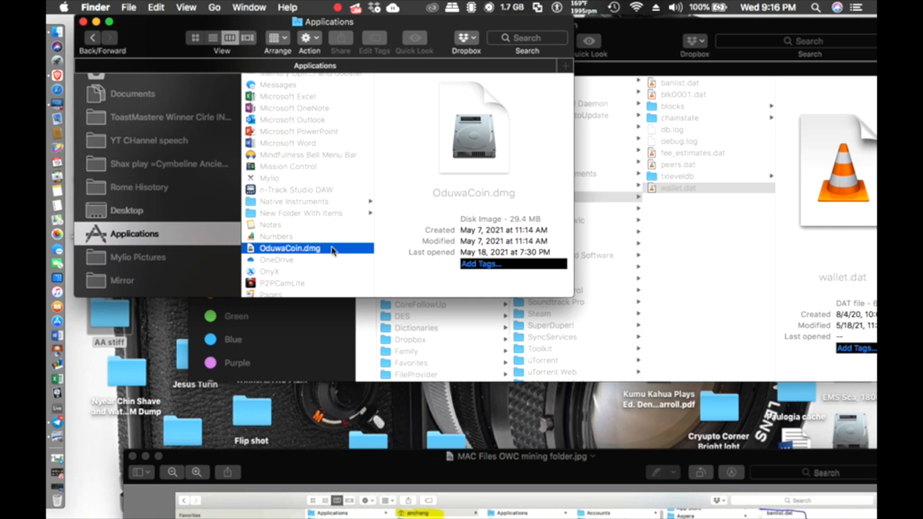
Step: Move the OduwaCoin.dmg disk image to the Trash
left_click(128, 7)
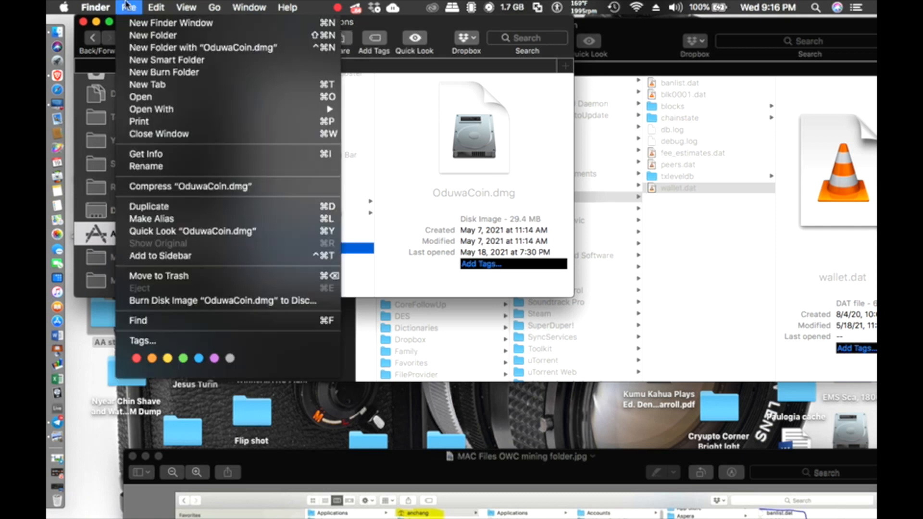
left_click(197, 276)
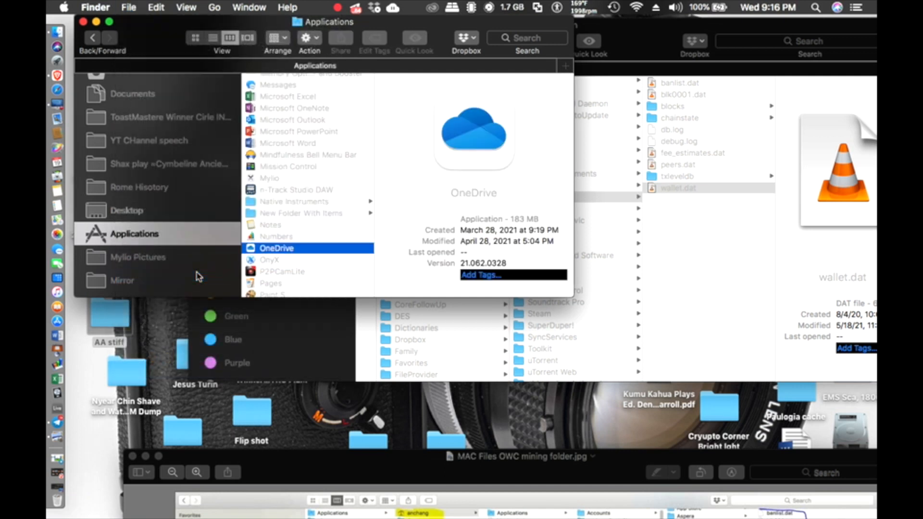
scroll(304, 237, "down", 5)
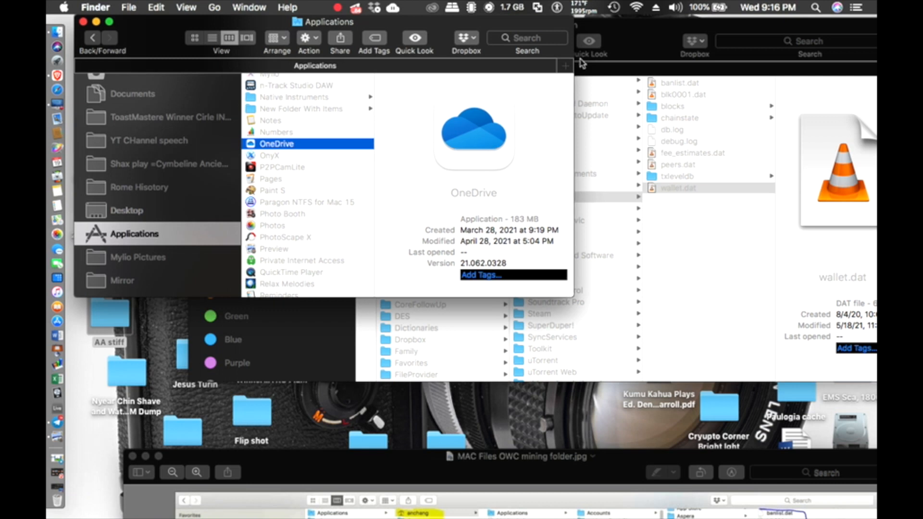
Step: Close the Applications window and recheck the OduwaCoin folder's contents, including wallet.dat
left_click(84, 22)
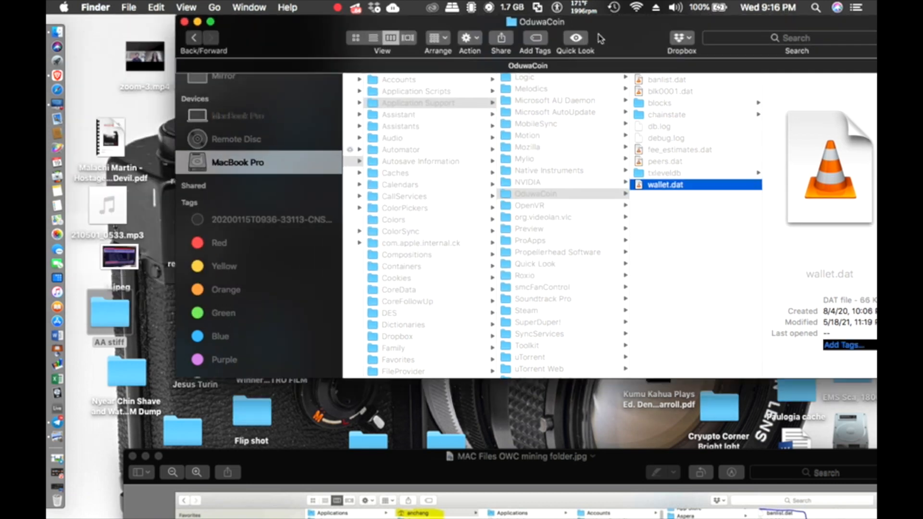
left_click_drag(600, 38, 396, 39)
left_click(367, 199)
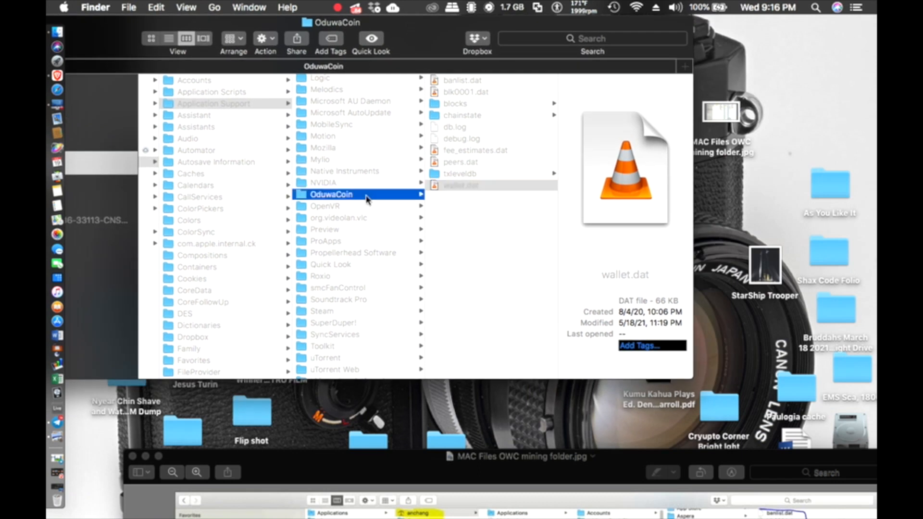
left_click(229, 106)
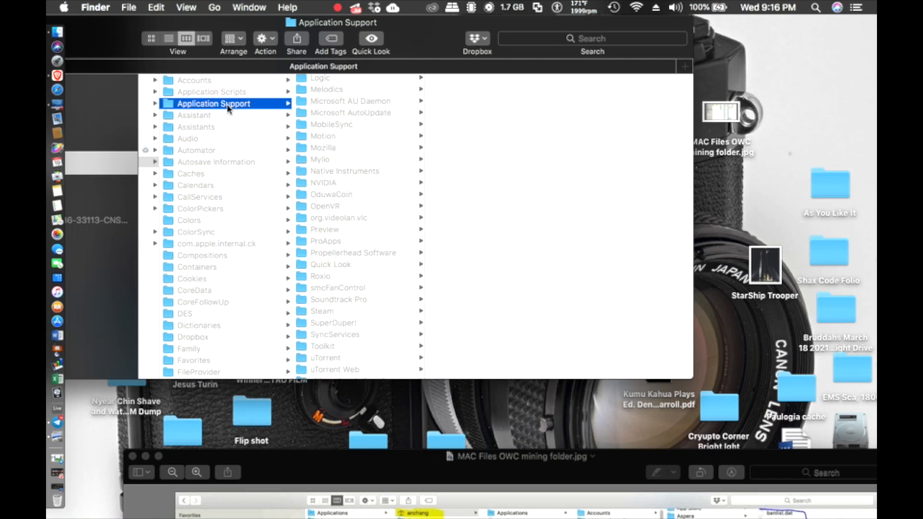
left_click(336, 197)
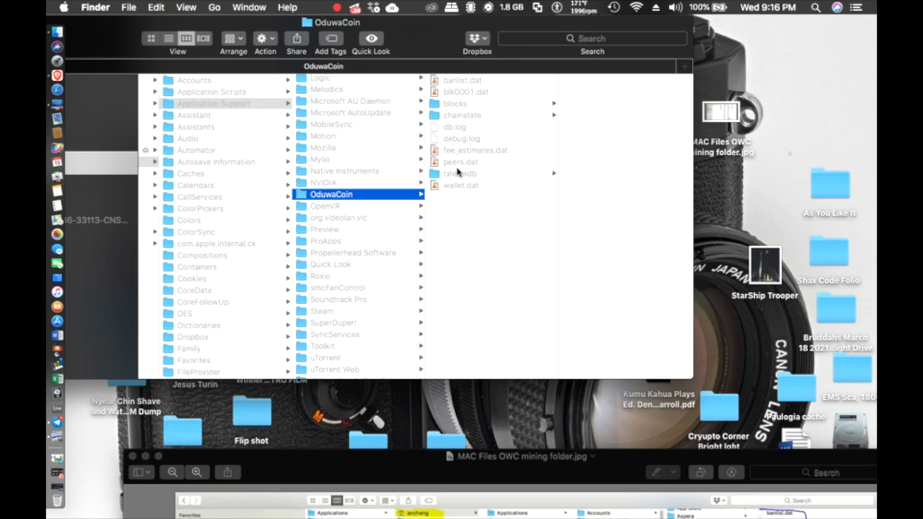
left_click(460, 185)
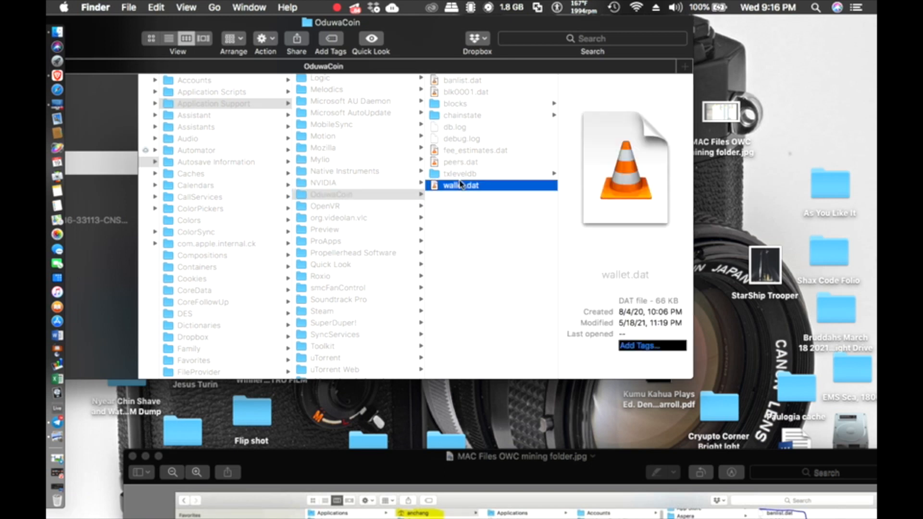
Step: Move the OduwaCoin folder from Application Support to the Trash
left_click(330, 198)
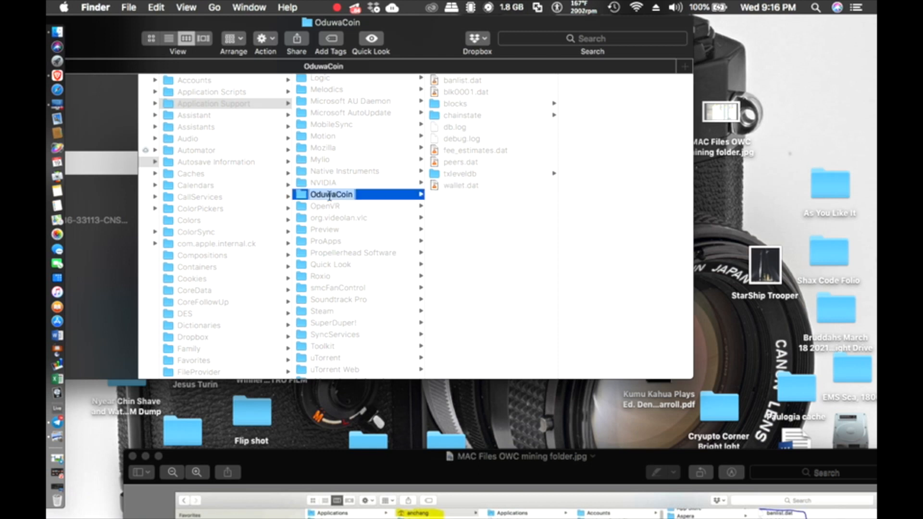
key("Return")
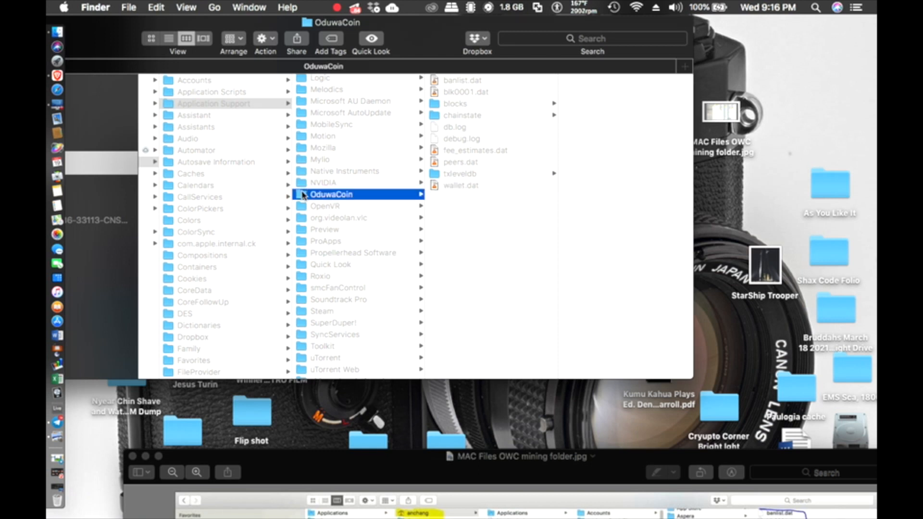
left_click(129, 7)
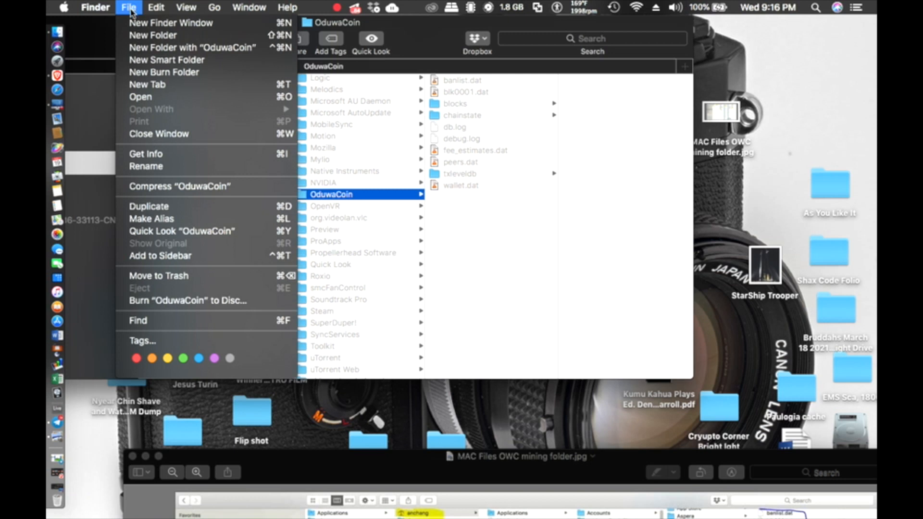
left_click(175, 277)
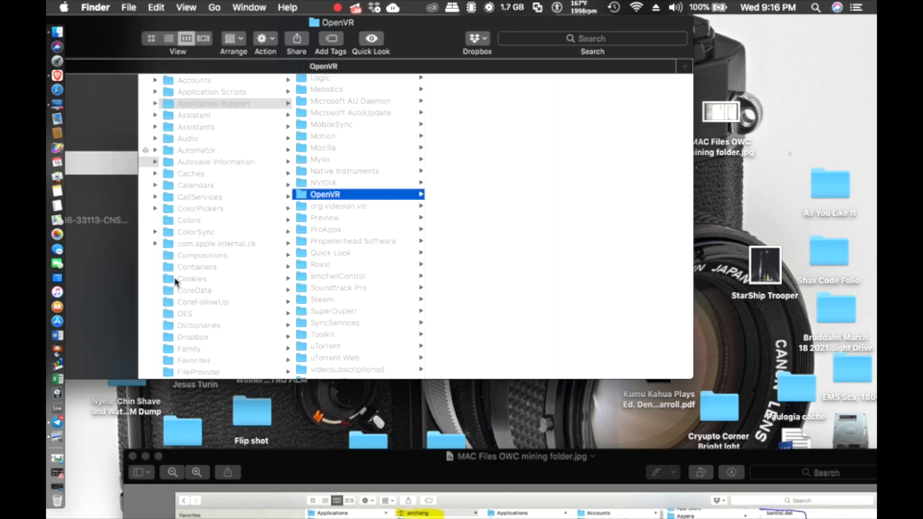
left_click_drag(100, 43, 282, 76)
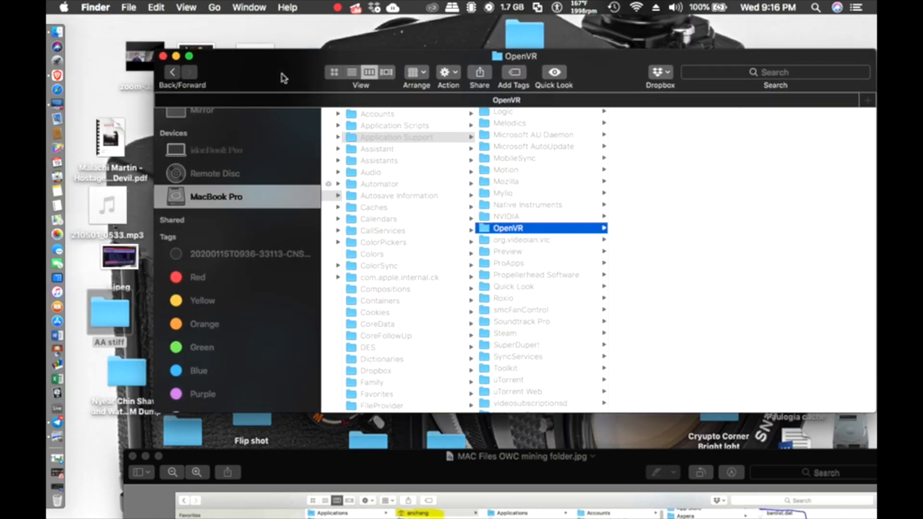
Step: Move the reference screenshot aside and switch to the Brave browser
scroll(415, 196, "left", 10)
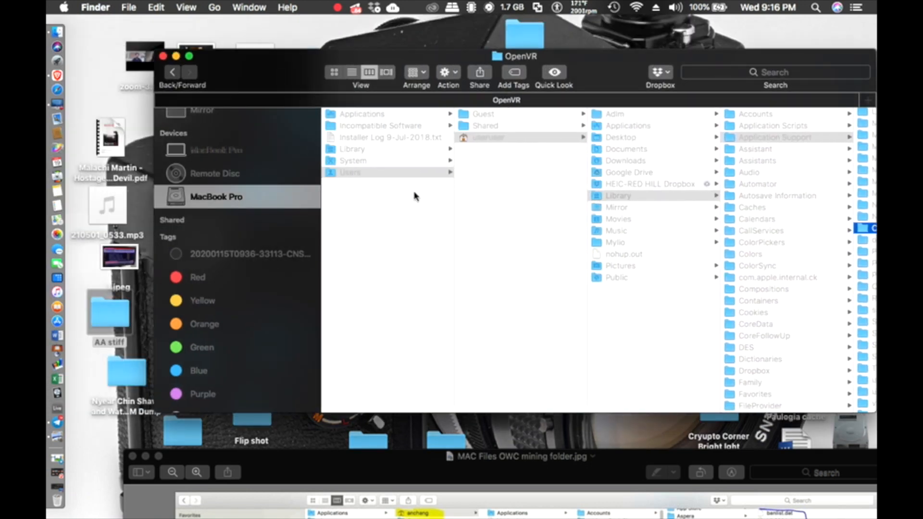
left_click(214, 7)
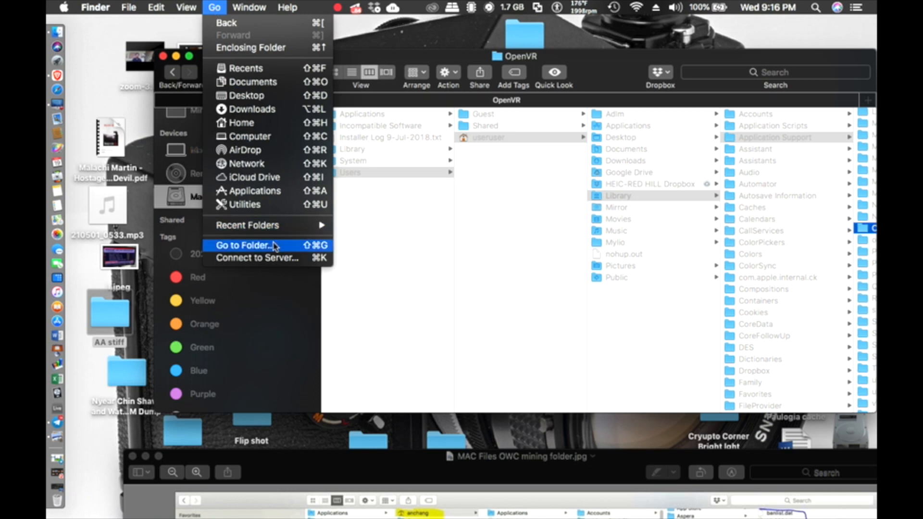
left_click(371, 458)
left_click_drag(370, 458, 309, 4)
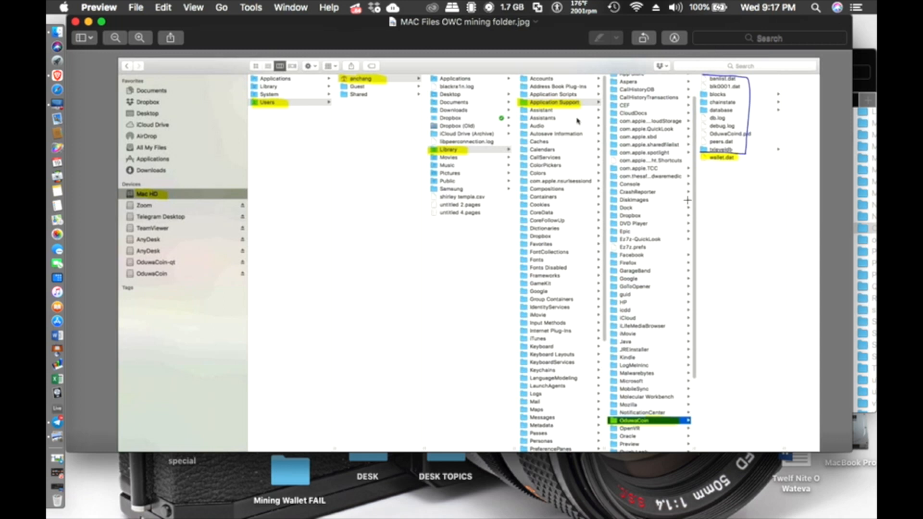
left_click_drag(210, 25, 311, 72)
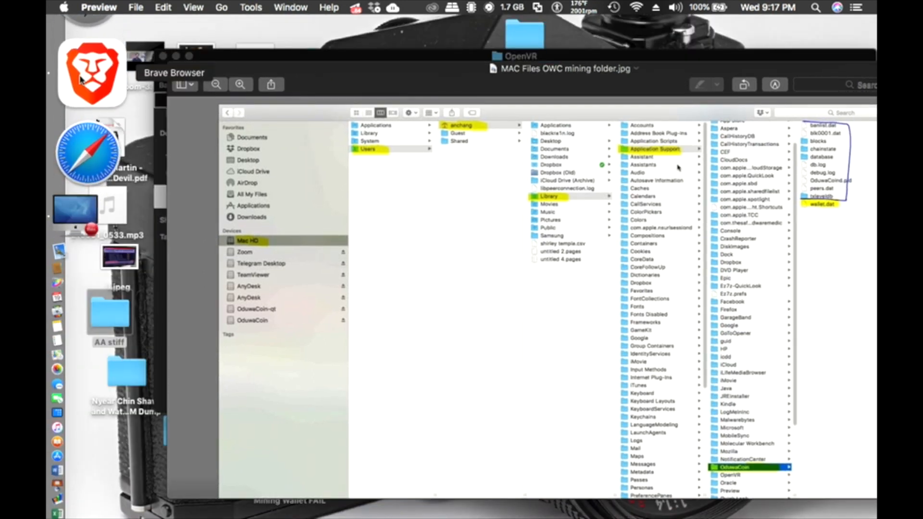
left_click(80, 78)
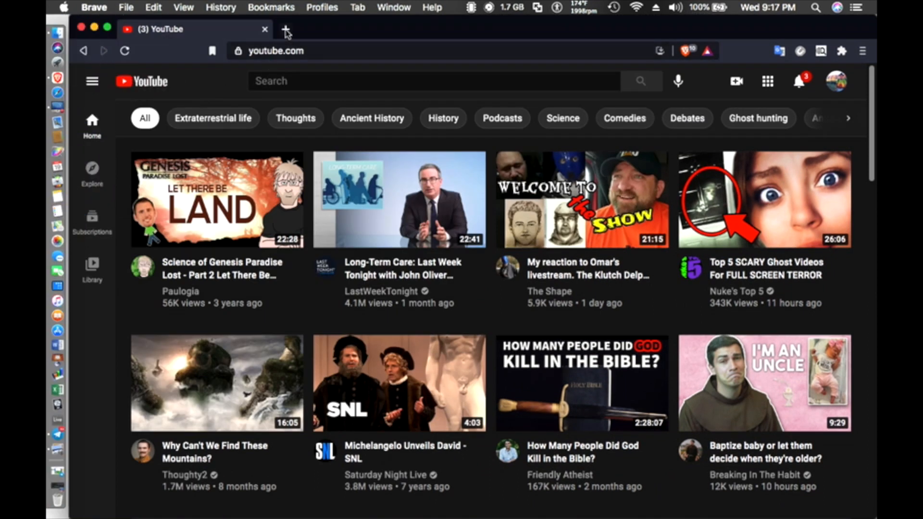
Step: Load oduwacoin.io in a new Brave tab and scroll down to the wallet downloads
left_click(288, 32)
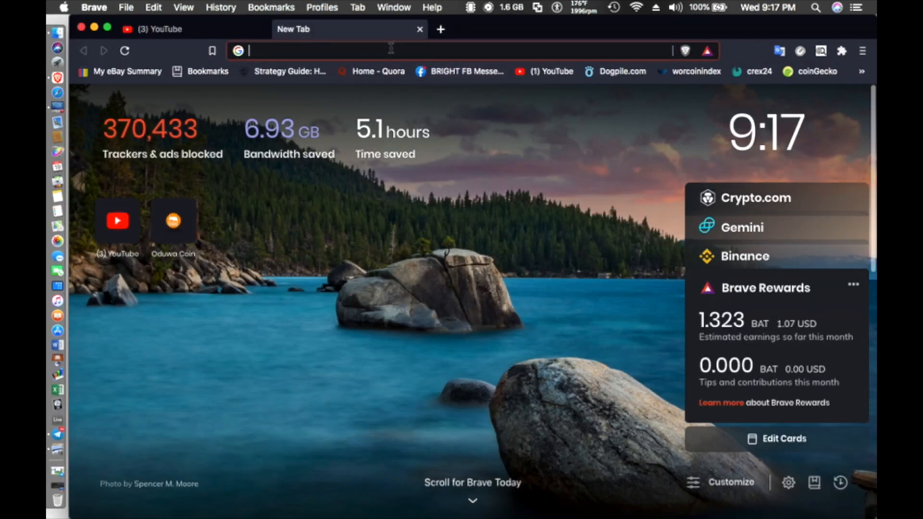
type("o")
key("Return")
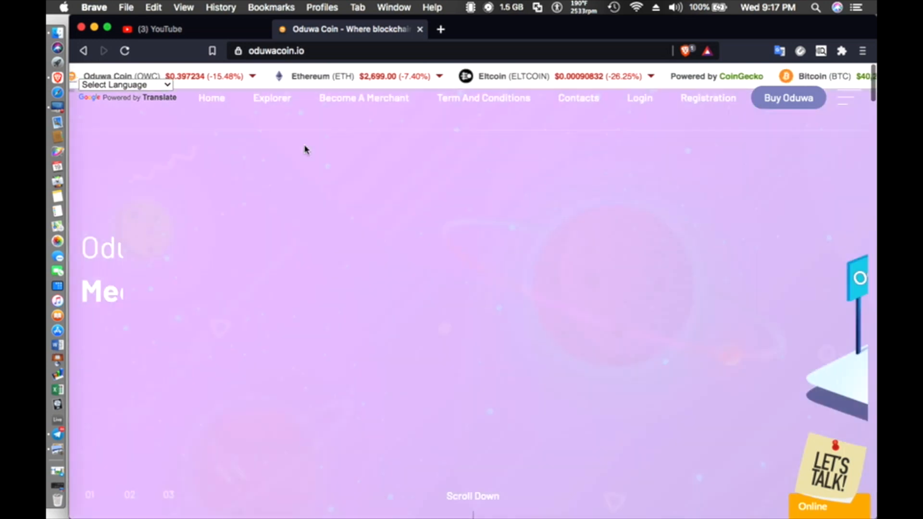
scroll(304, 148, "down", 10)
scroll(305, 146, "down", 10)
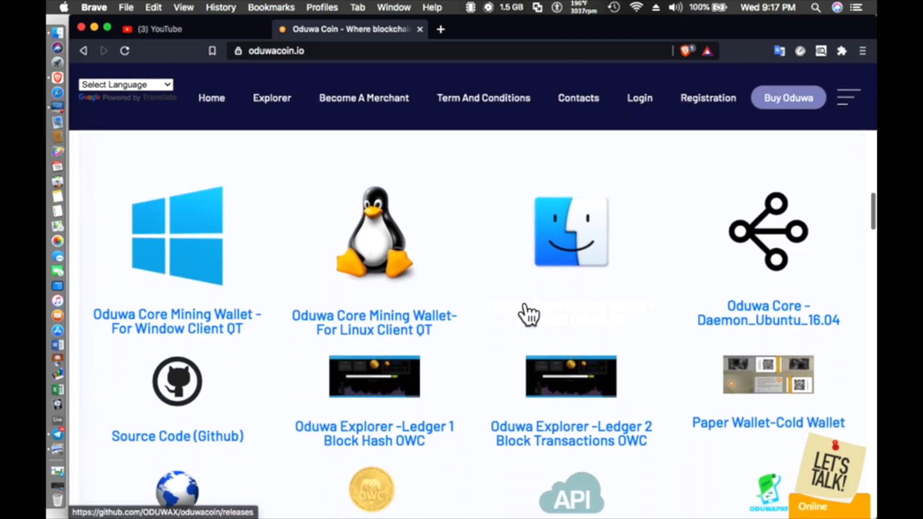
Step: From the Mac Client QT release assets, save OduwaCoin-2.0-macOS.zip (11.4 MB) to the Desktop
left_click(527, 315)
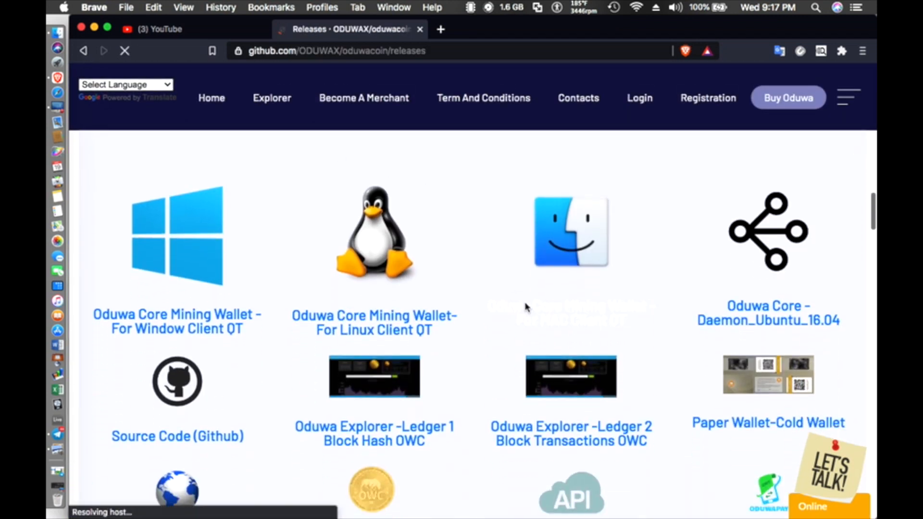
scroll(528, 308, "down", 15)
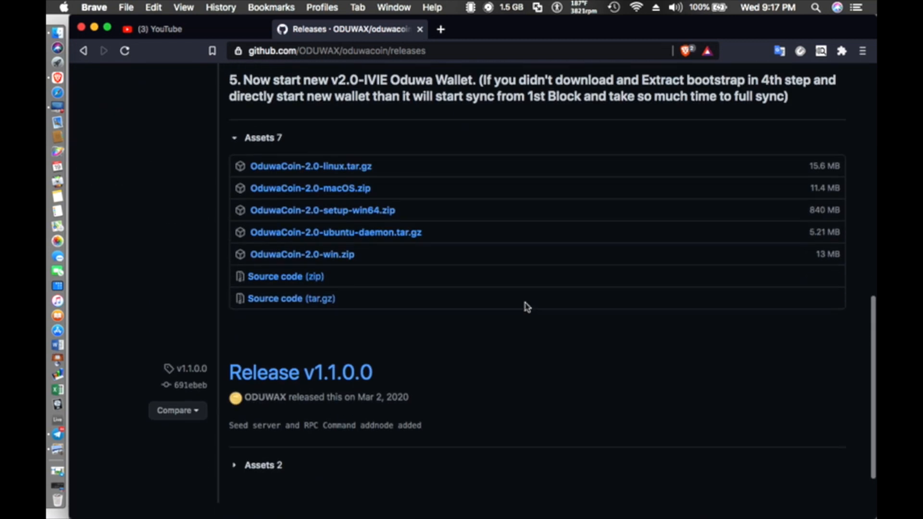
scroll(527, 308, "down", 2)
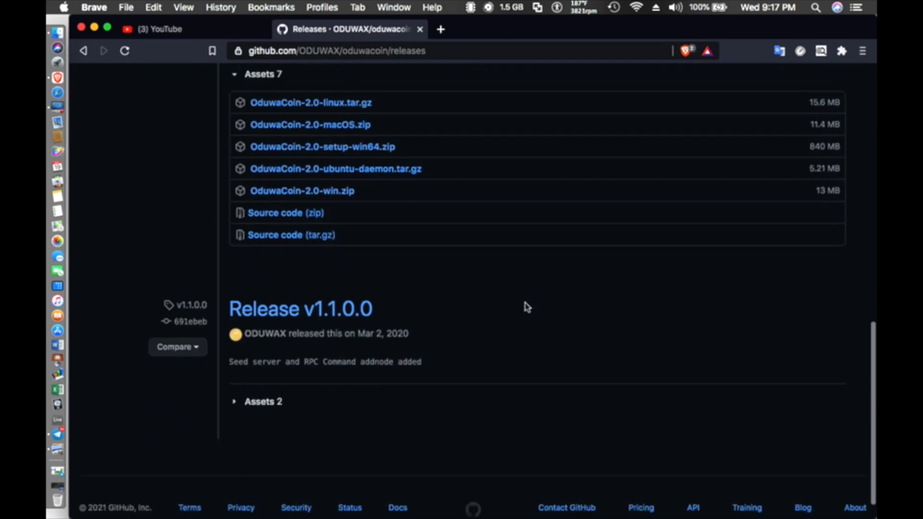
scroll(527, 308, "up", 4)
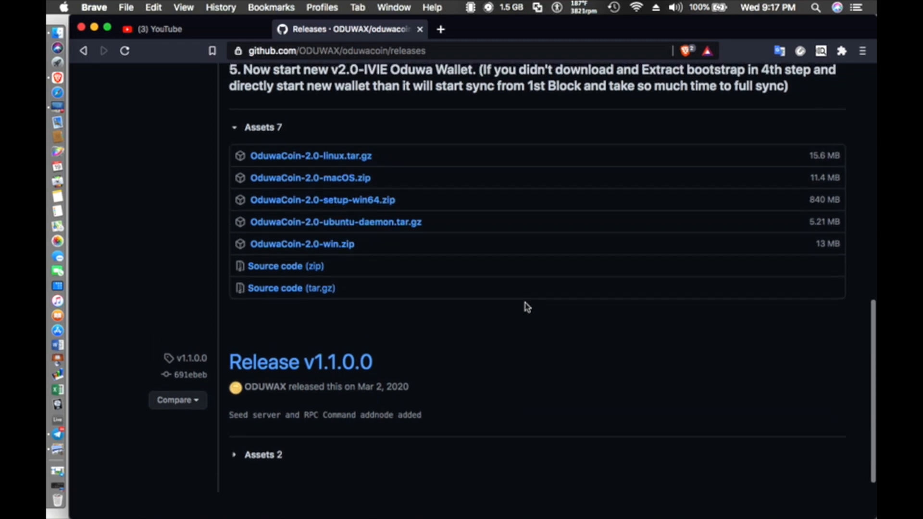
scroll(527, 308, "up", 1)
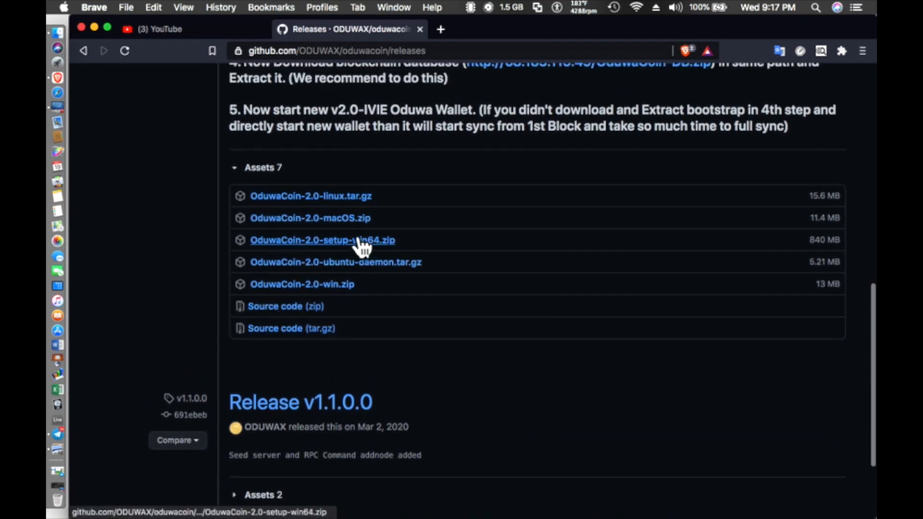
left_click(342, 222)
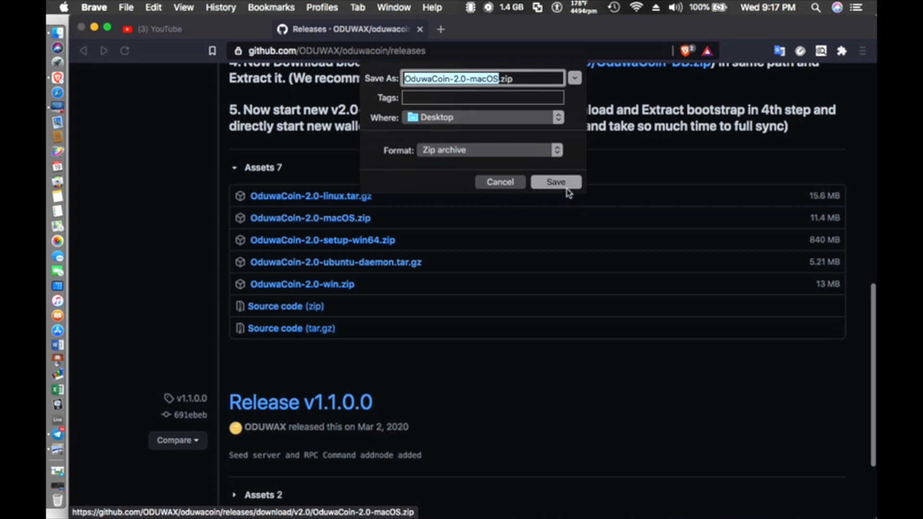
left_click(557, 183)
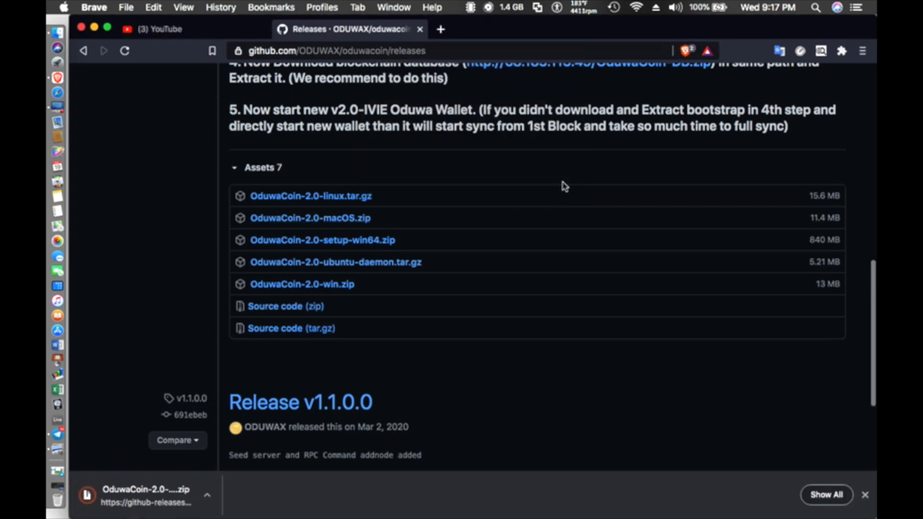
scroll(526, 176, "up", 5)
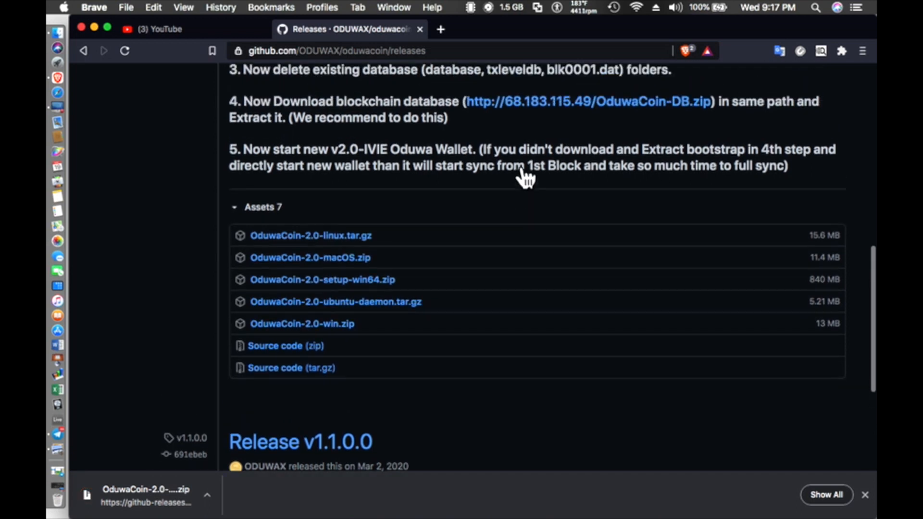
scroll(525, 178, "up", 1)
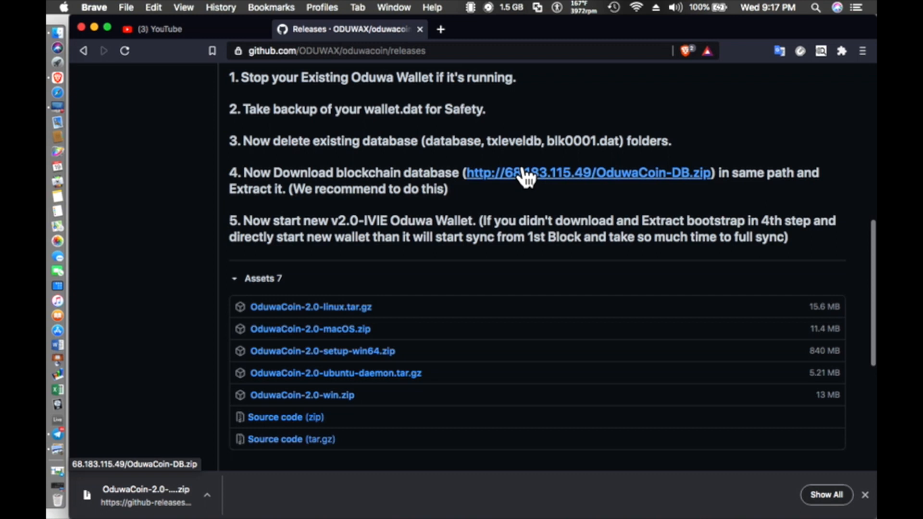
Step: Save OduwaCoin-DB.zip from the step 4 release-notes link to the Desktop
left_click(526, 178)
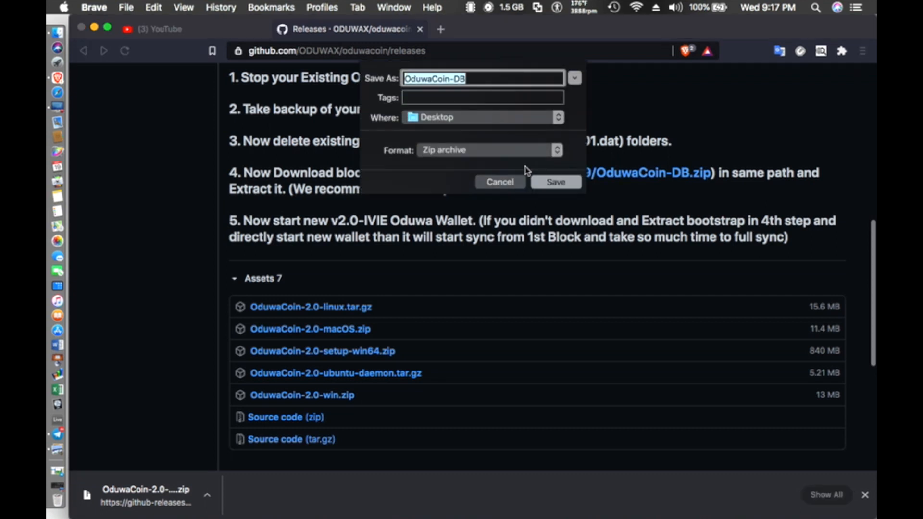
left_click(543, 184)
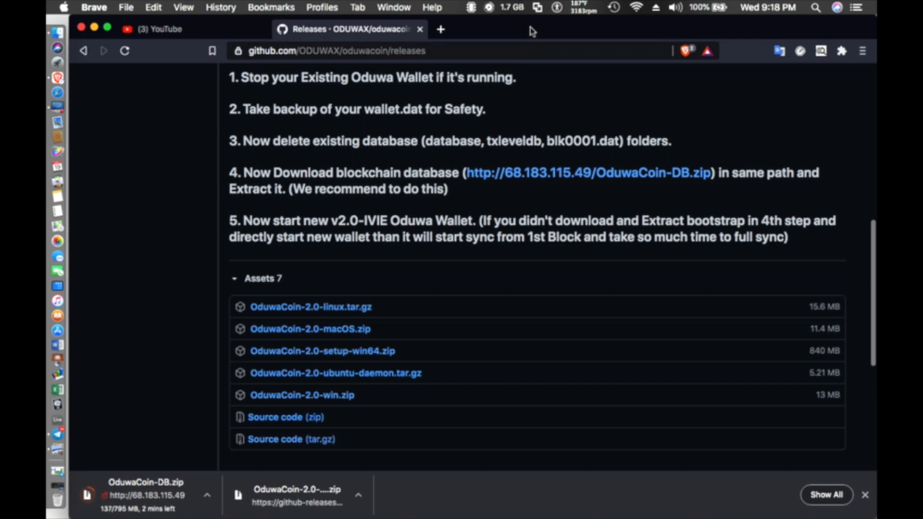
Step: Move the Brave and Preview windows down to expose the downloaded zip, then bring Finder forward
left_click_drag(532, 32, 508, 252)
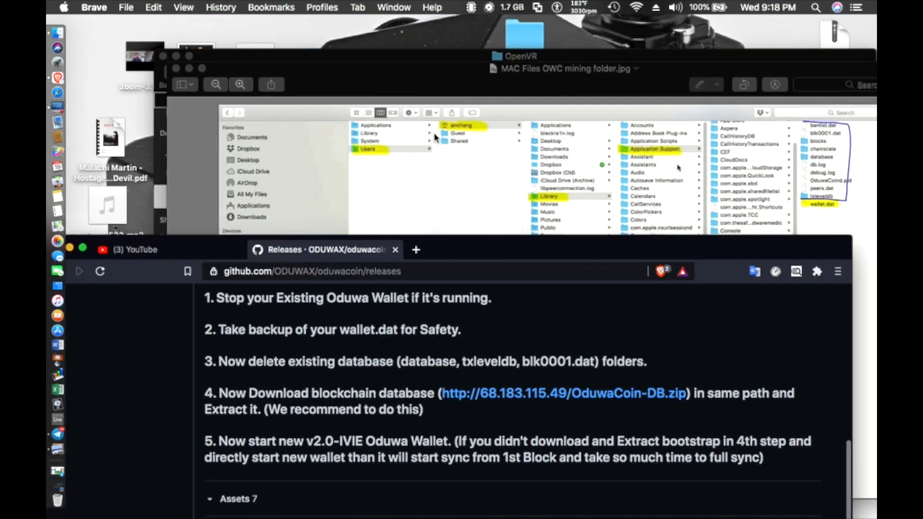
left_click(407, 76)
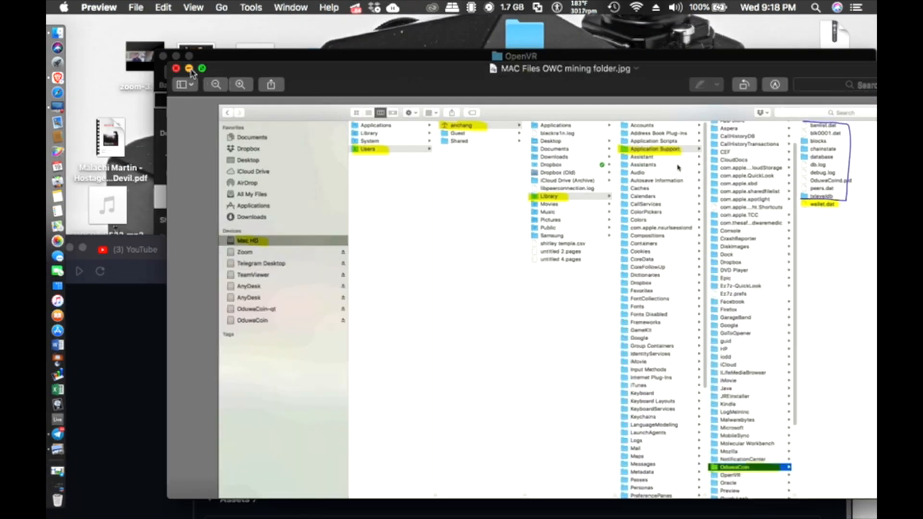
left_click_drag(320, 78, 643, 517)
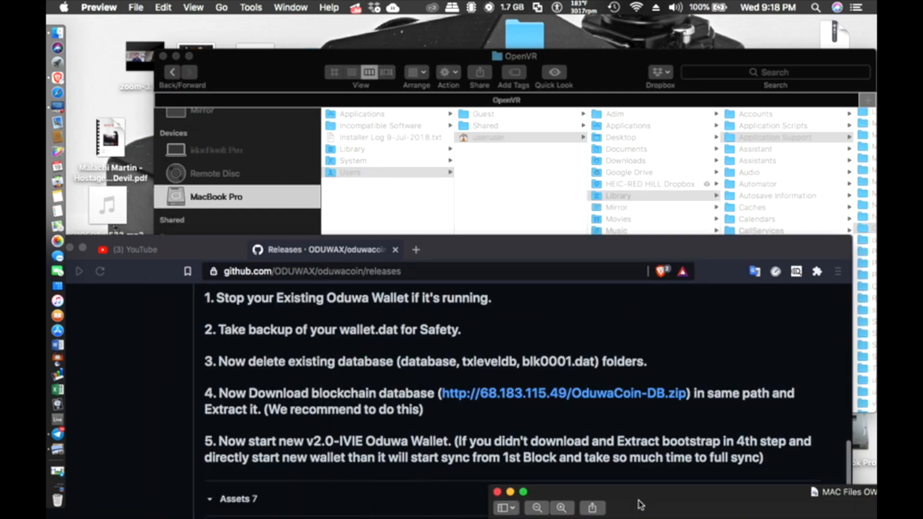
left_click_drag(602, 101, 647, 486)
Step: Regroup the desktop icons beside OduwaCoin-2.0-macOS.zip and move the releases window near the top
left_click(843, 56)
left_click_drag(843, 56, 549, 121)
left_click(549, 121)
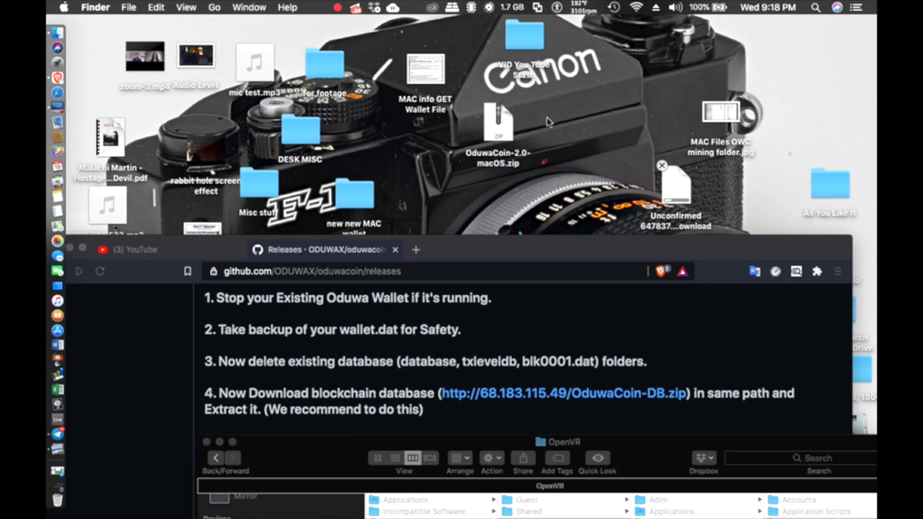
left_click_drag(726, 118, 761, 175)
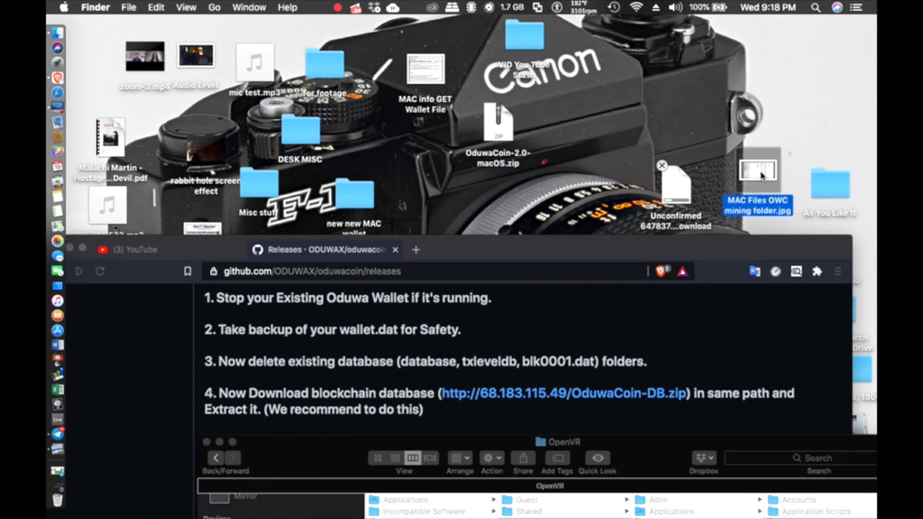
left_click_drag(680, 194, 575, 124)
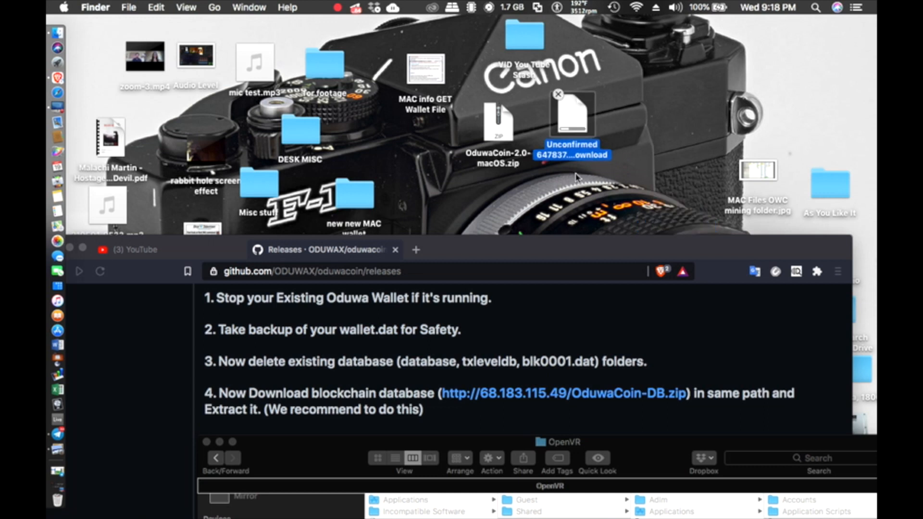
left_click_drag(455, 251, 485, 214)
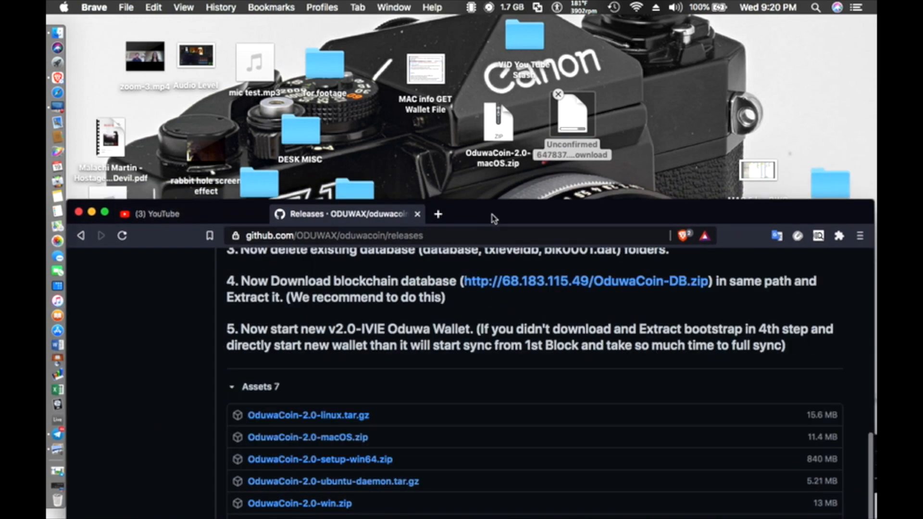
left_click_drag(492, 213, 512, 3)
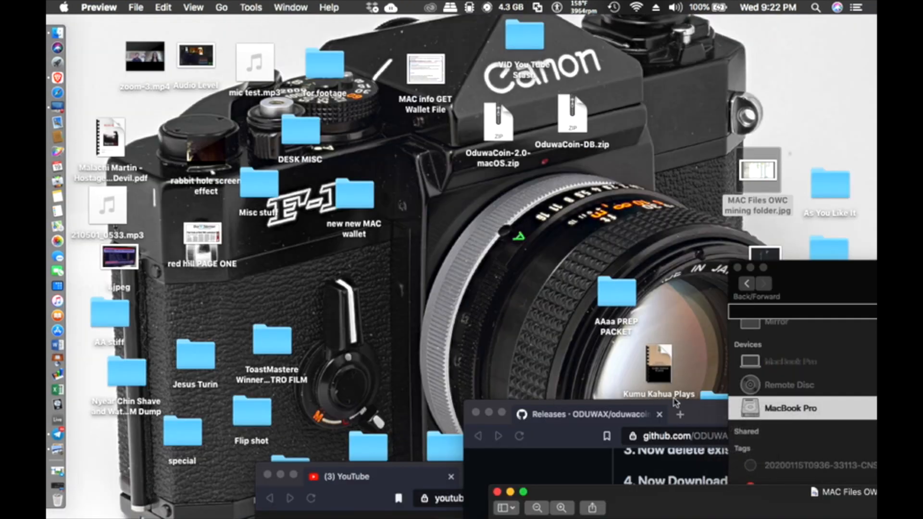
Step: Dismiss the context menu and move the GitHub releases window to the top right
left_click(684, 368)
left_click(488, 473)
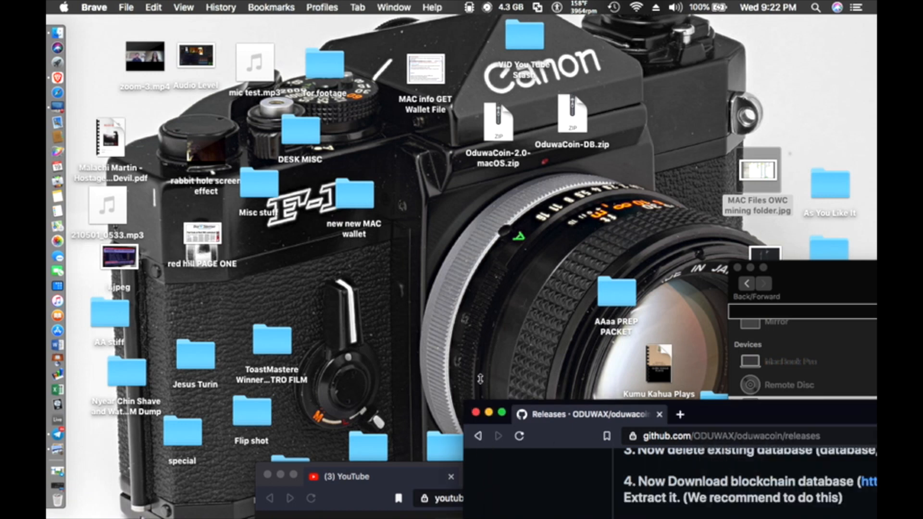
left_click_drag(710, 415, 877, 29)
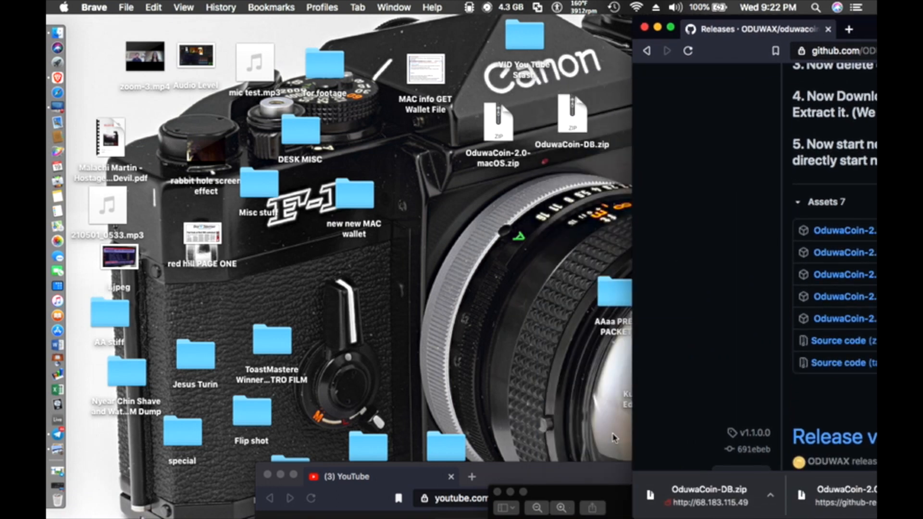
Step: View the data-folder path screenshot, close it, and move the YouTube browser window up
left_click(593, 490)
left_click_drag(593, 490, 214, 32)
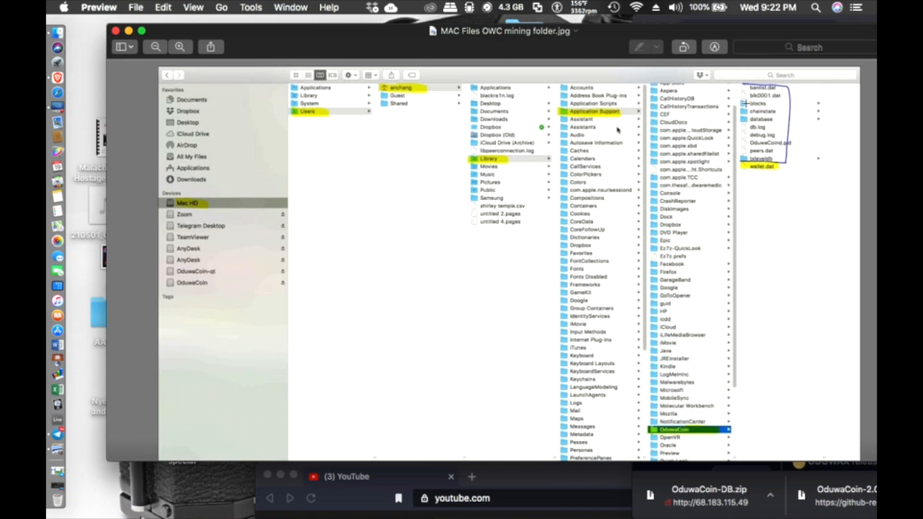
left_click(115, 32)
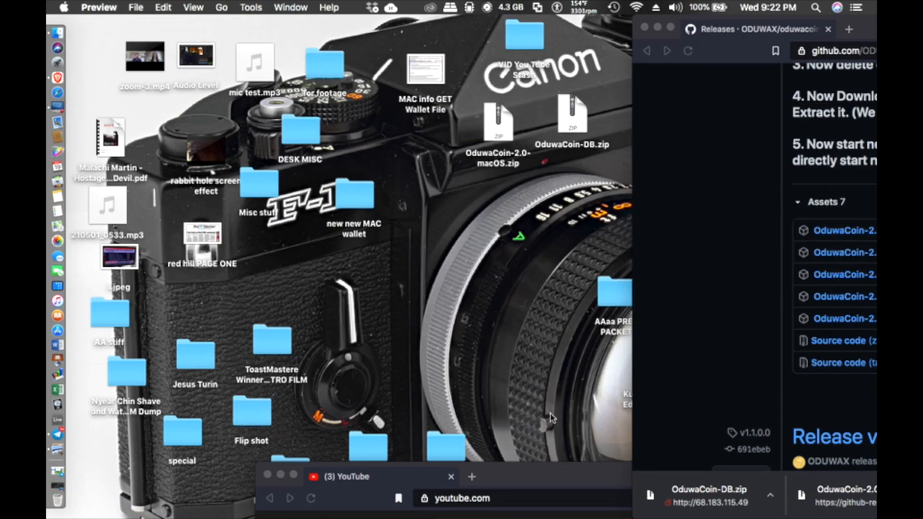
left_click_drag(543, 476, 389, 314)
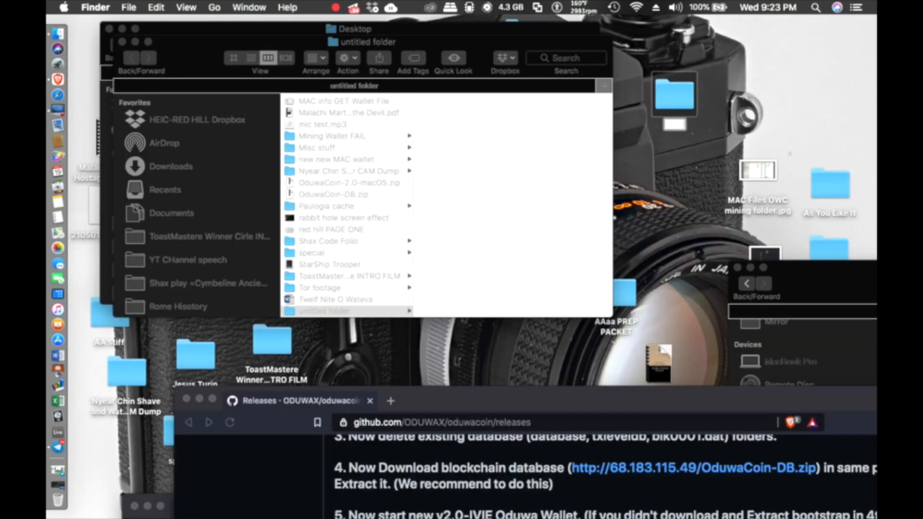
Step: Rename the new desktop folder to 'boot strap'
key("BackSpace")
key("BackSpace")
key("BackSpace")
type("Test wallet")
left_click(698, 165)
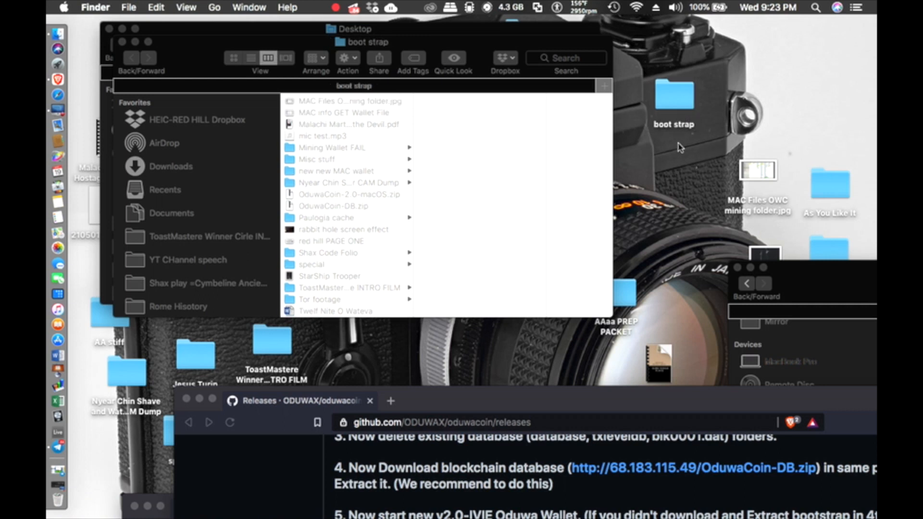
left_click(680, 102)
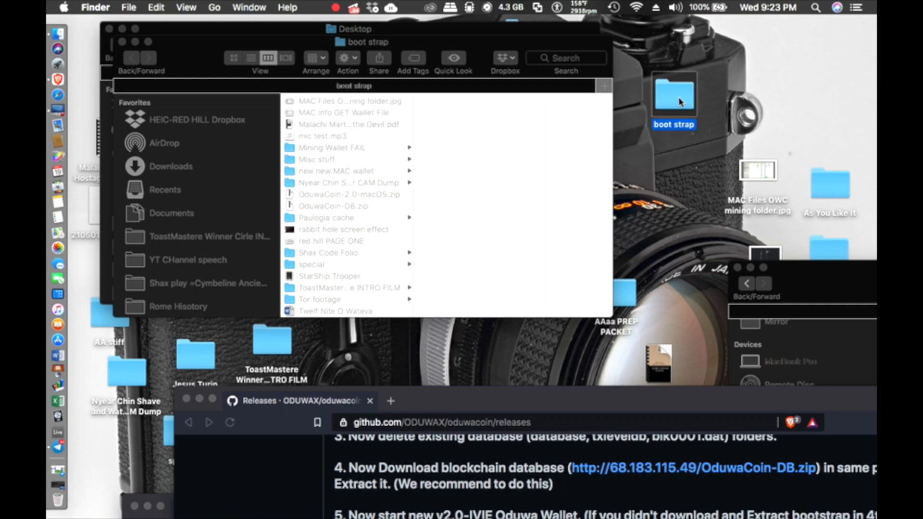
Step: Close the boot strap and Desktop Finder windows
left_click(122, 42)
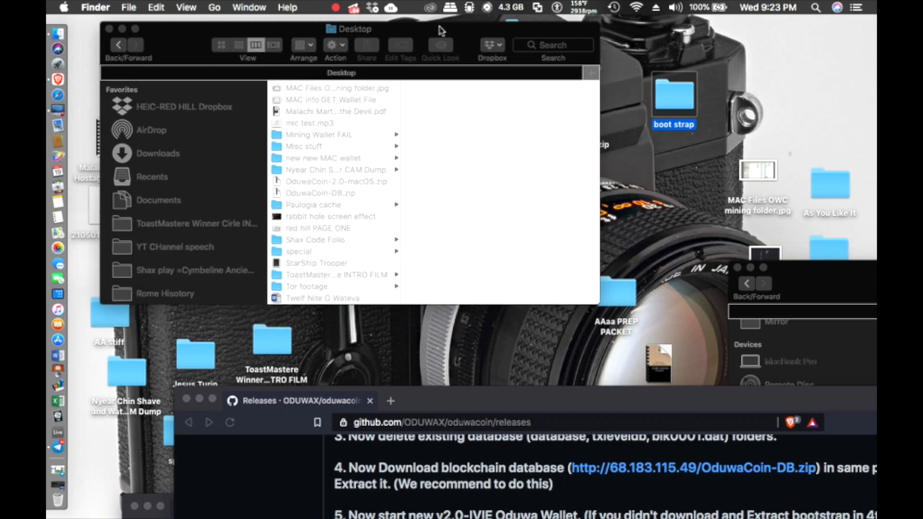
left_click(446, 30)
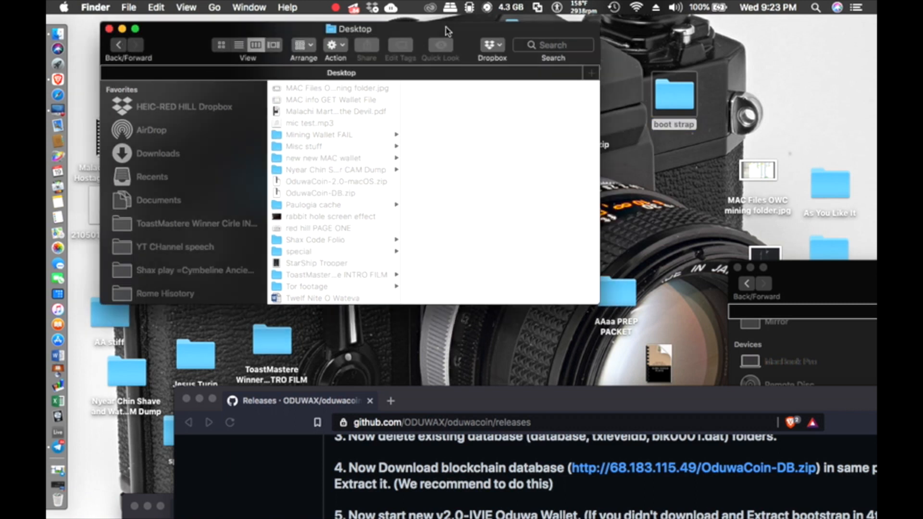
left_click(110, 29)
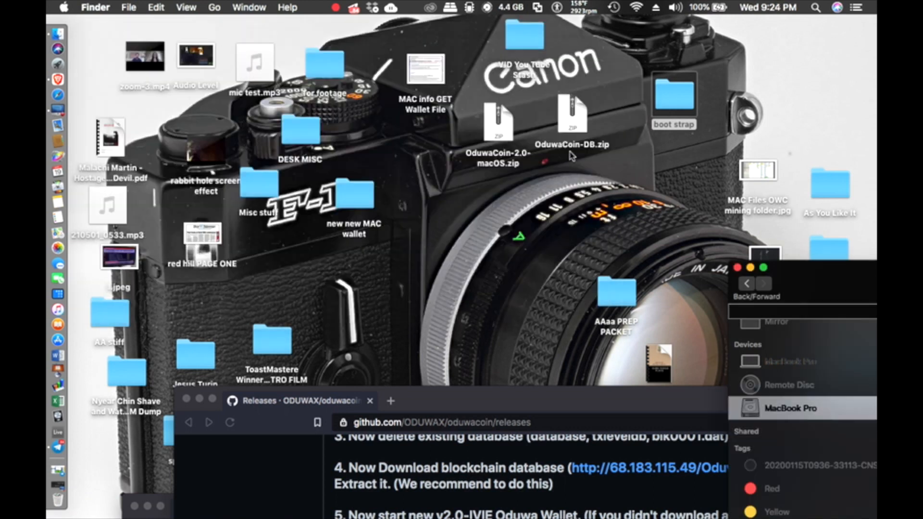
Step: Put OduwaCoin-DB.zip into boot strap and extract it with Archive Utility
left_click_drag(569, 129, 672, 111)
double_click(671, 99)
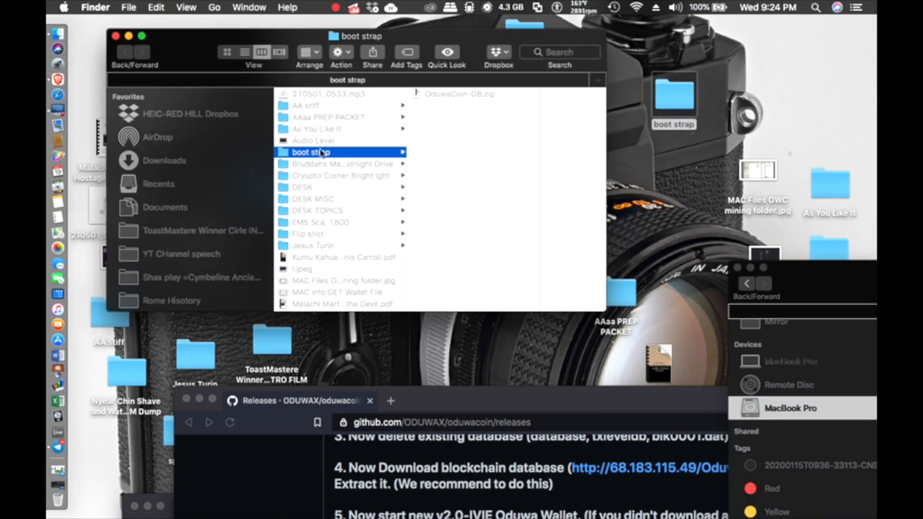
right_click(435, 98)
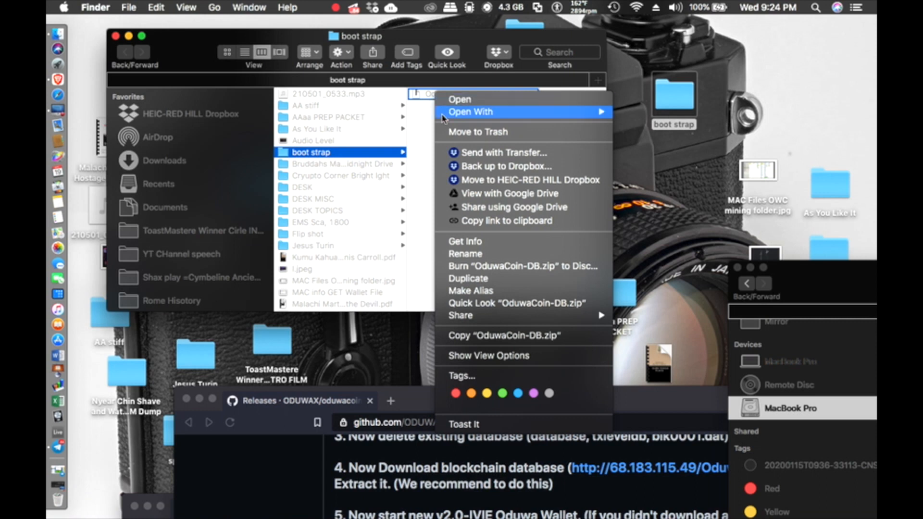
mouse_move(447, 116)
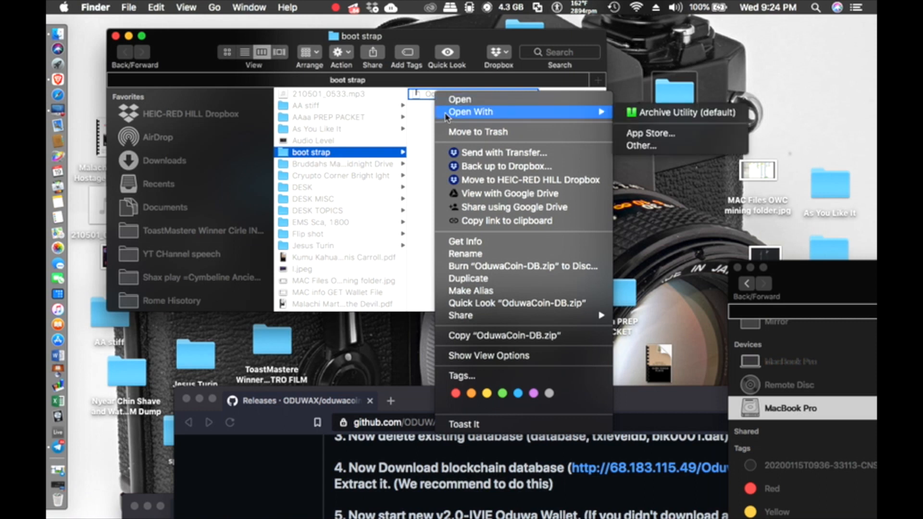
left_click(643, 116)
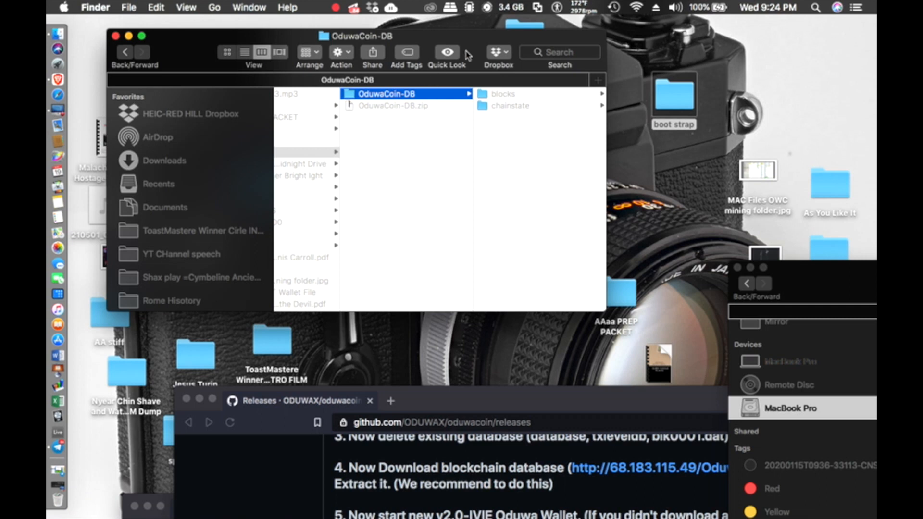
Step: Widen and reposition the windows, place boot strap at the desktop's top right, and open it
left_click_drag(476, 42, 432, 46)
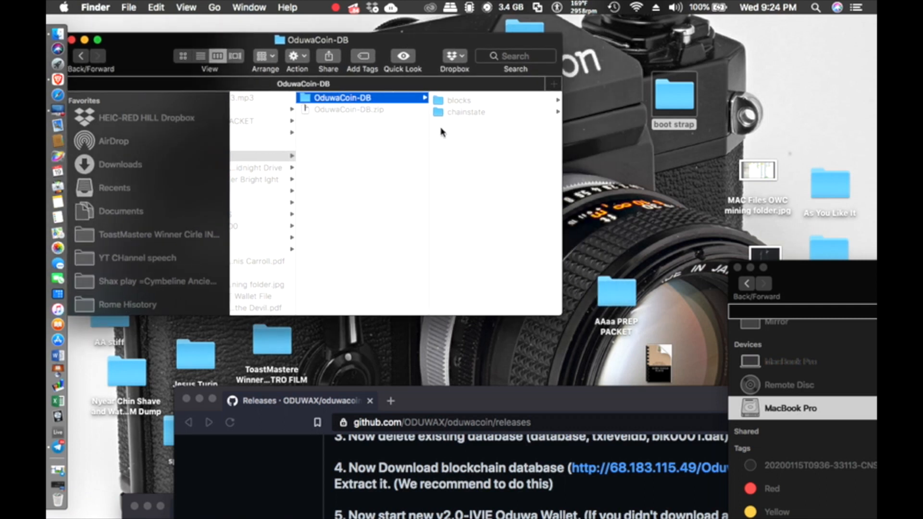
left_click_drag(561, 139, 629, 143)
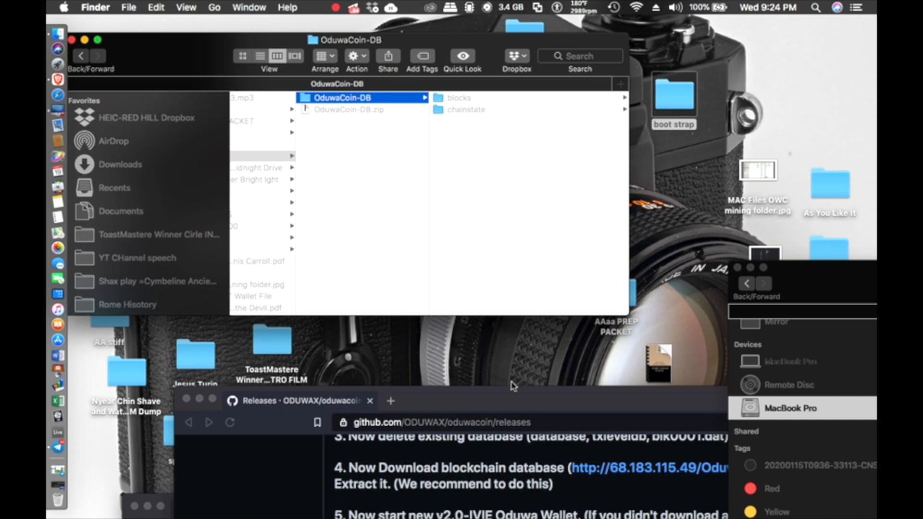
left_click_drag(511, 402, 473, 405)
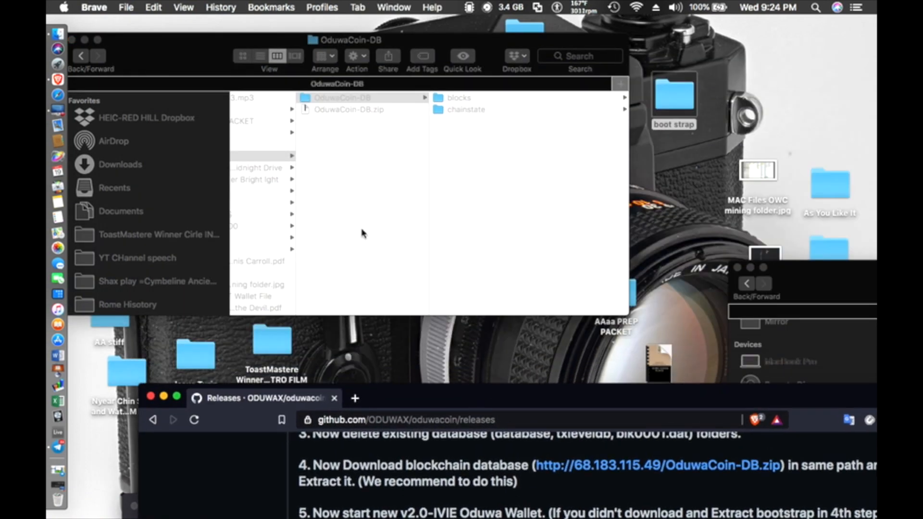
left_click_drag(209, 53, 71, 32)
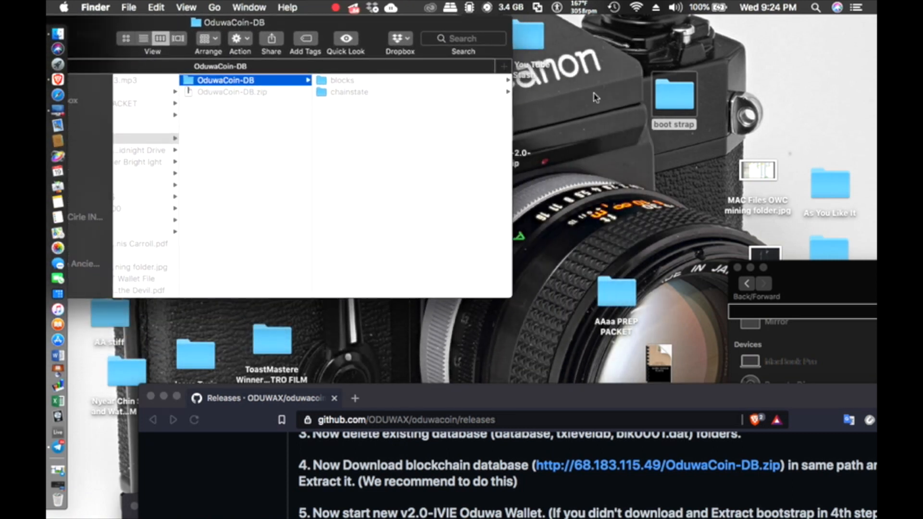
left_click_drag(664, 98, 802, 73)
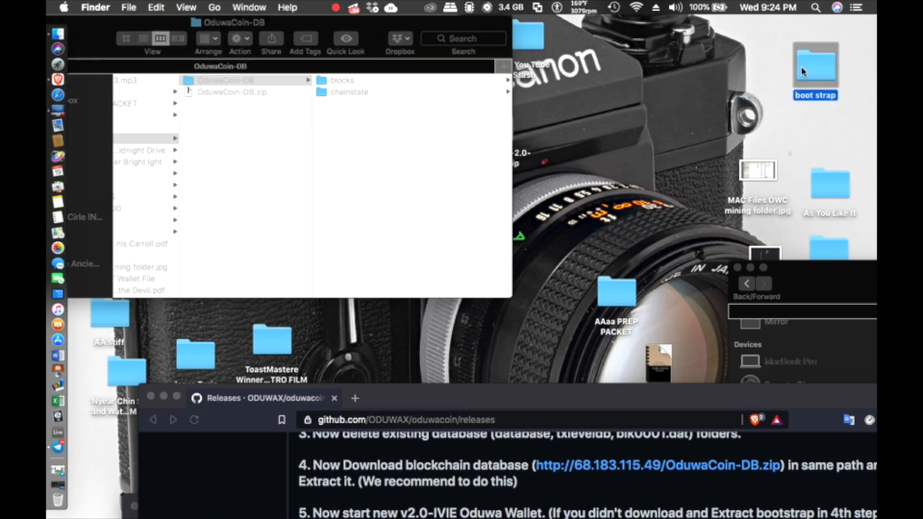
double_click(802, 72)
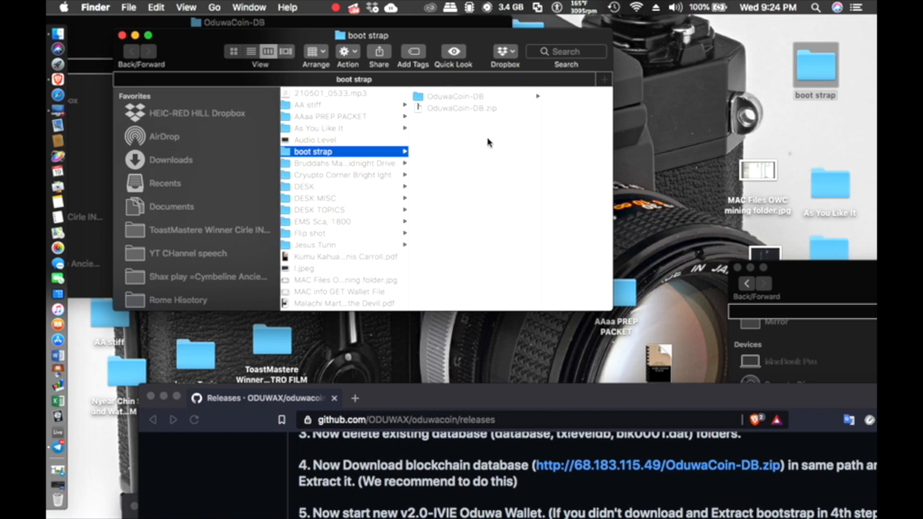
Step: Move the blocks and chainstate folders out of OduwaCoin-DB onto the Desktop
left_click(476, 95)
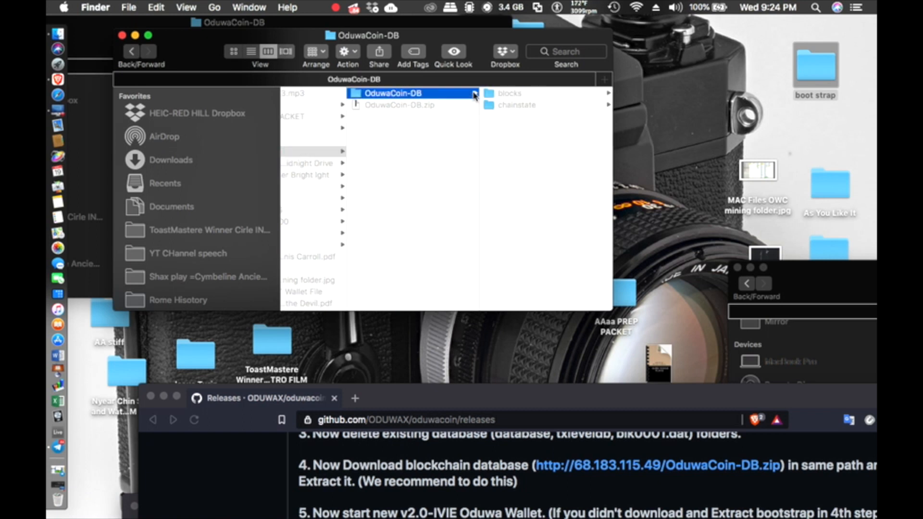
left_click(532, 95)
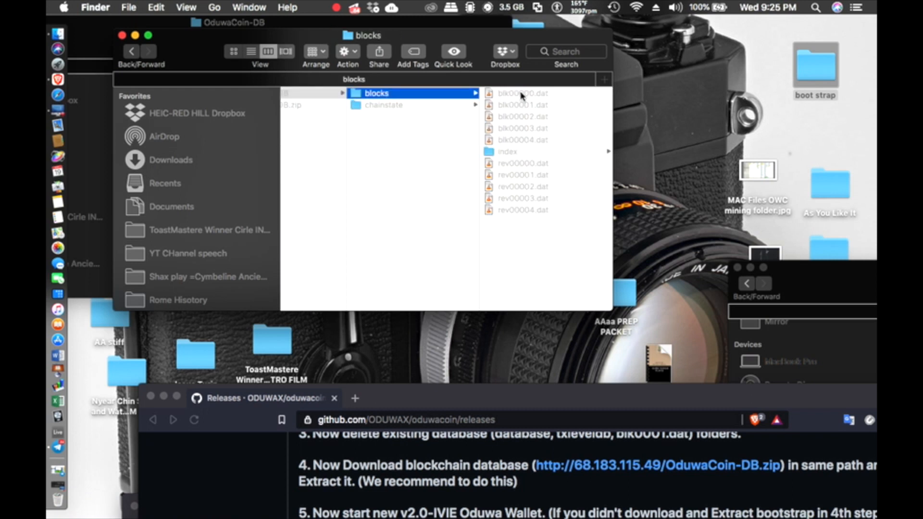
left_click(403, 106)
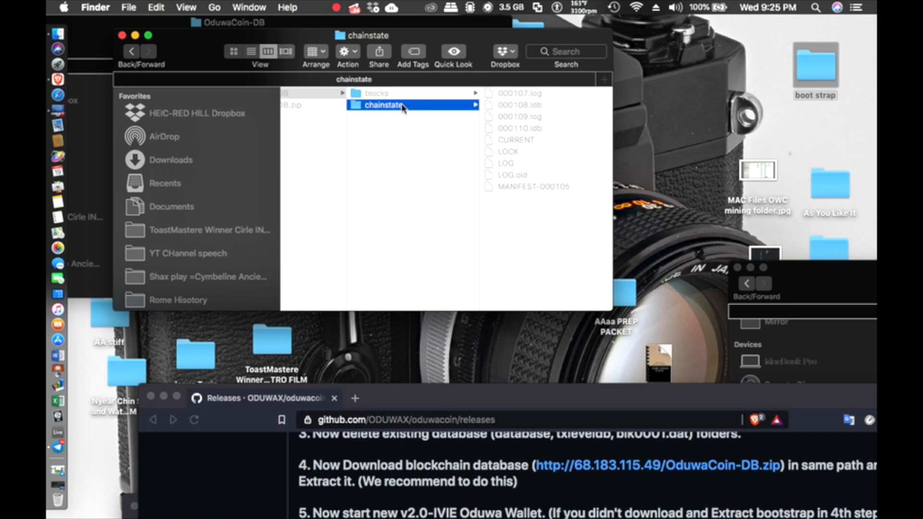
left_click(402, 94, "shift")
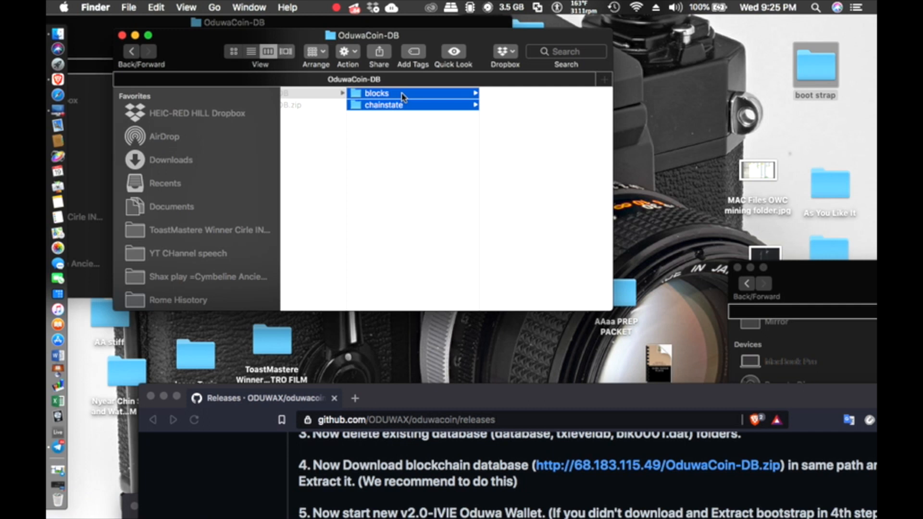
left_click_drag(402, 96, 703, 94)
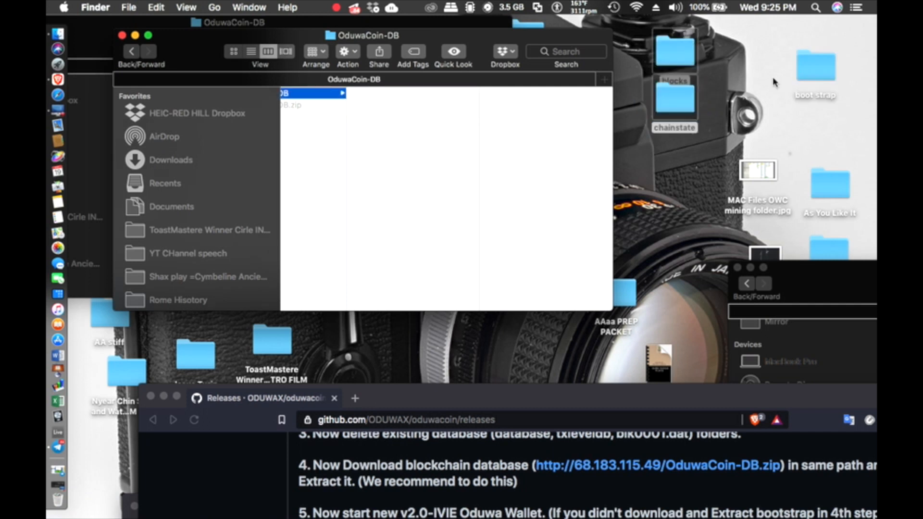
Step: Shift the boot strap folder slightly left and close the OduwaCoin-DB window
left_click_drag(816, 67, 744, 60)
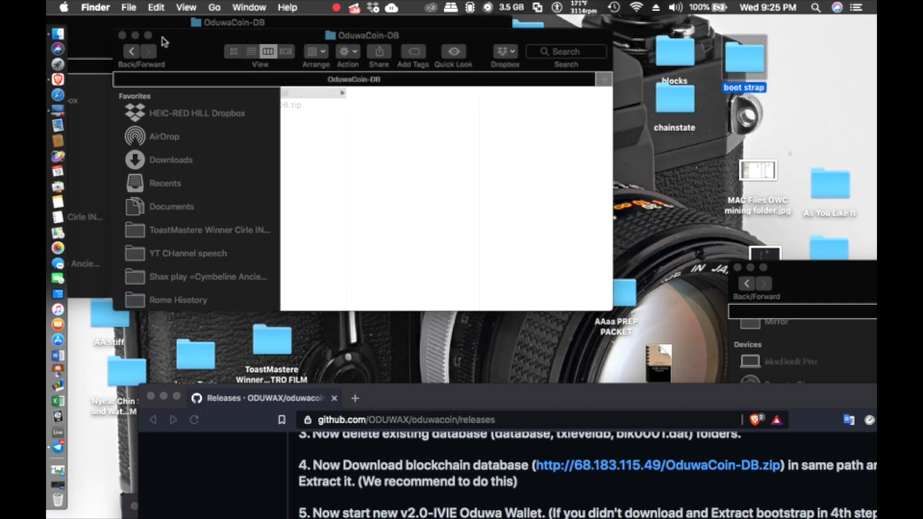
left_click(121, 35)
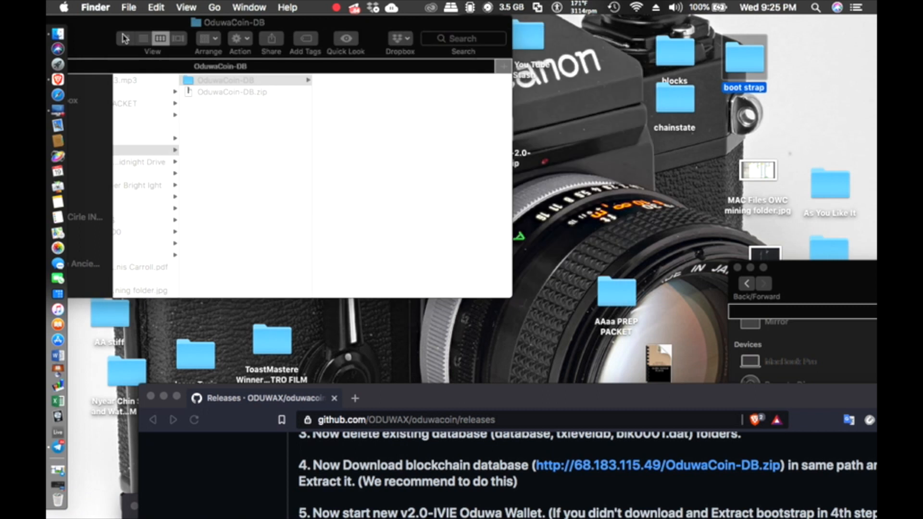
left_click_drag(109, 35, 301, 94)
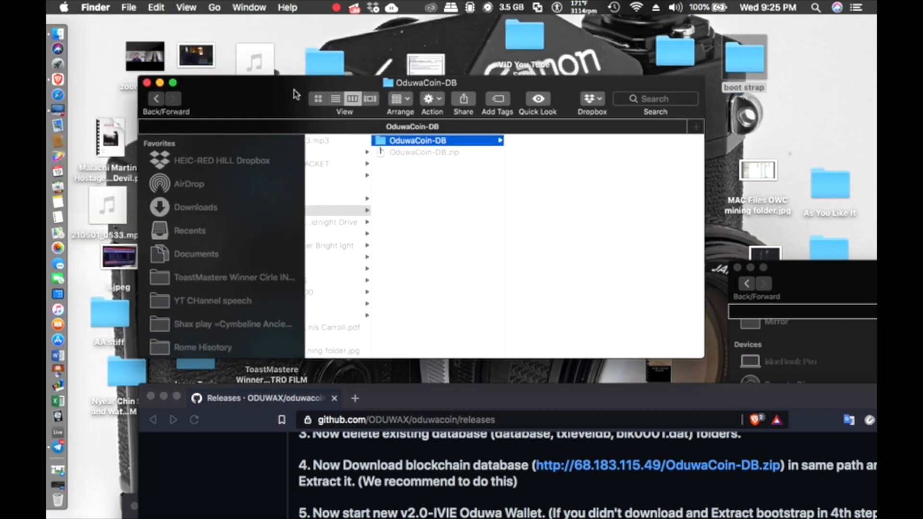
left_click(148, 83)
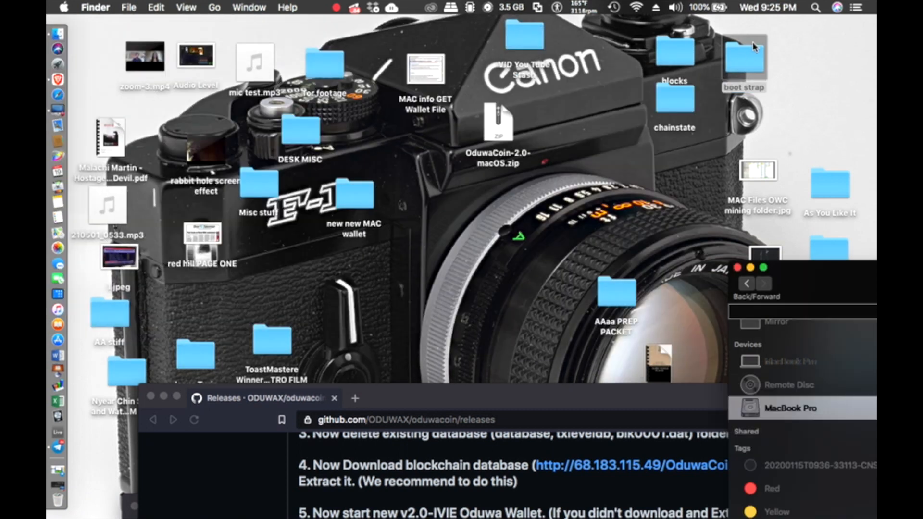
Step: Expand OduwaCoin-2.0-macOS.zip into OduwaCoin.dmg and move the OpenVR Finder window up-left
left_click(745, 96)
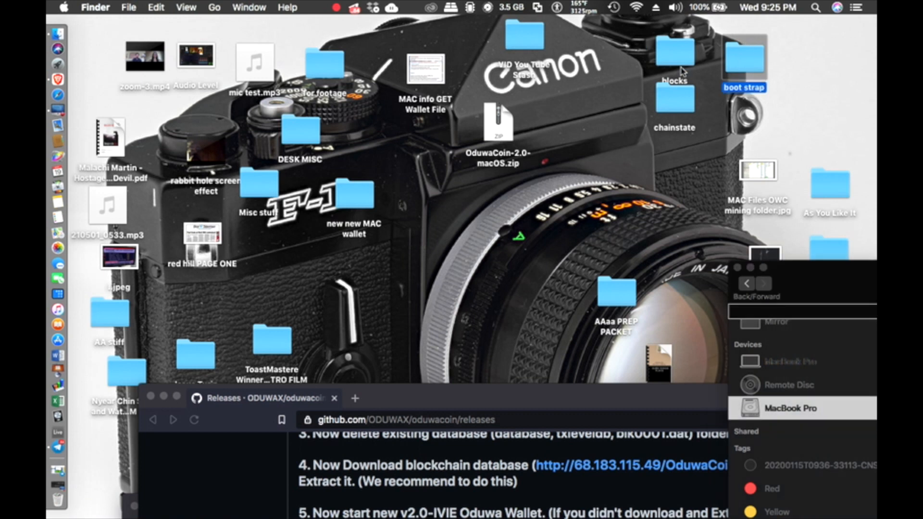
left_click(509, 126)
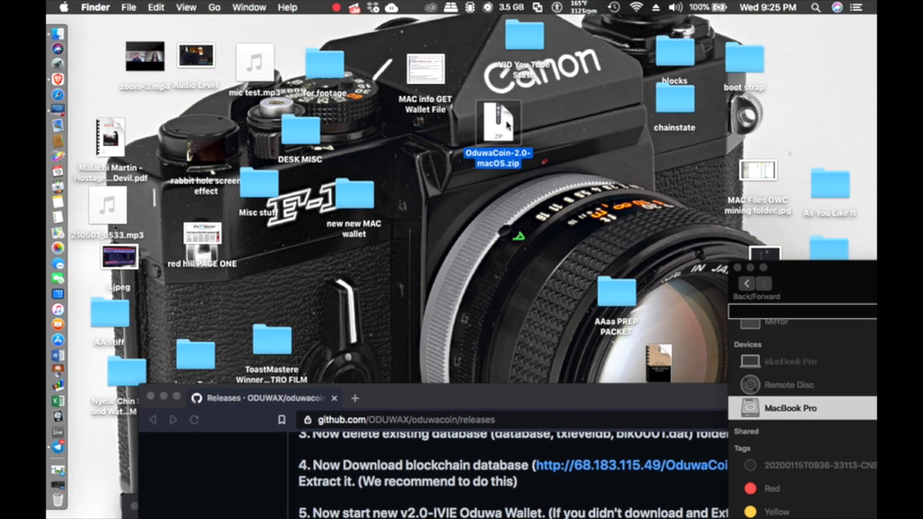
double_click(508, 126)
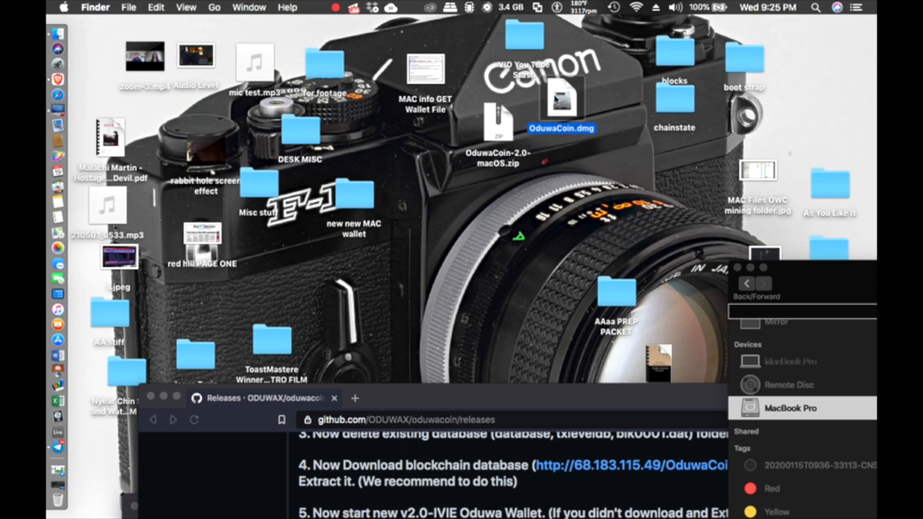
left_click_drag(510, 128, 433, 142)
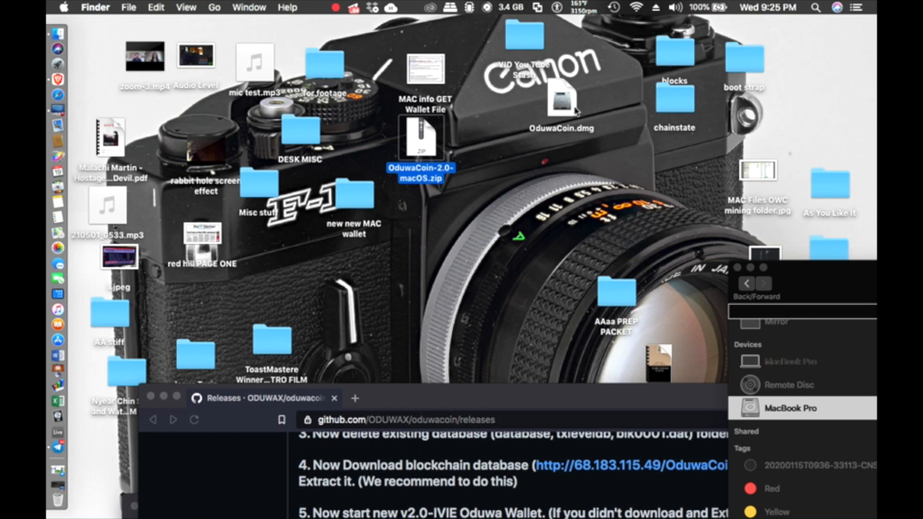
left_click_drag(809, 277, 443, 191)
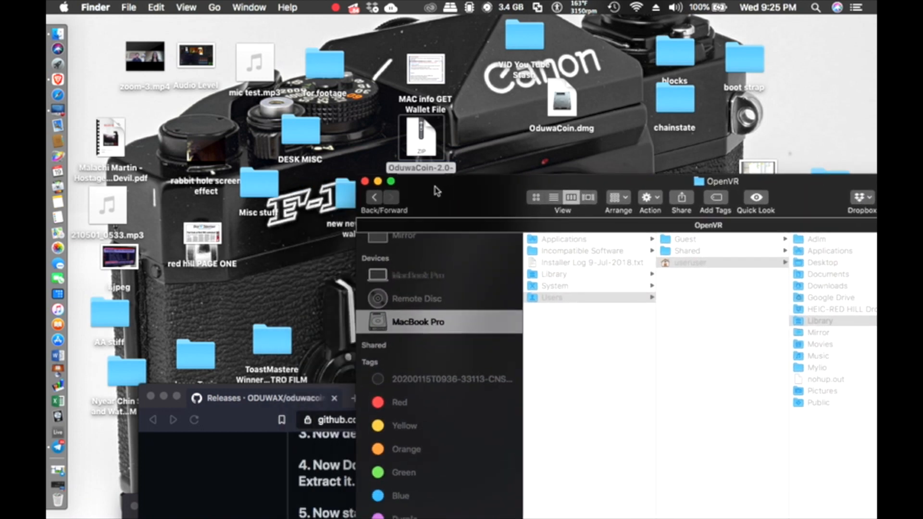
Step: Drag OduwaCoin.dmg from the desktop into the Applications folder
scroll(432, 298, "up", 10)
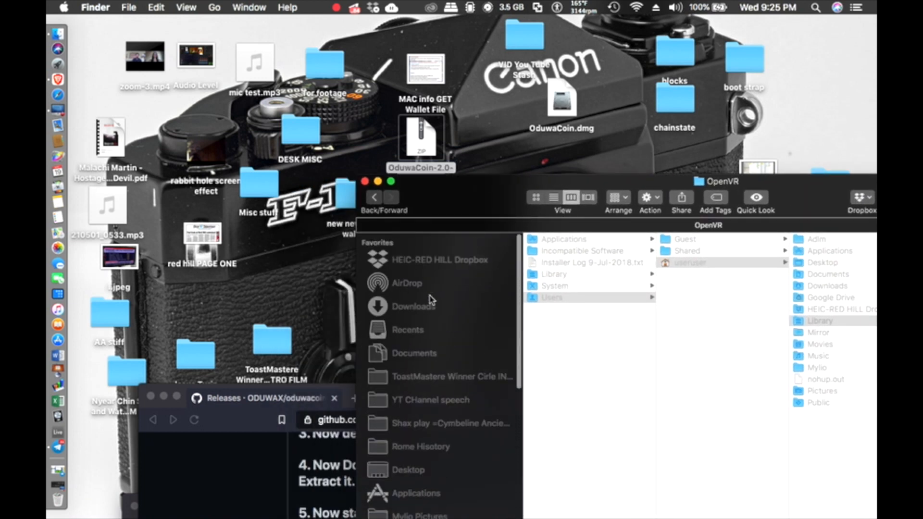
left_click_drag(482, 197, 582, 167)
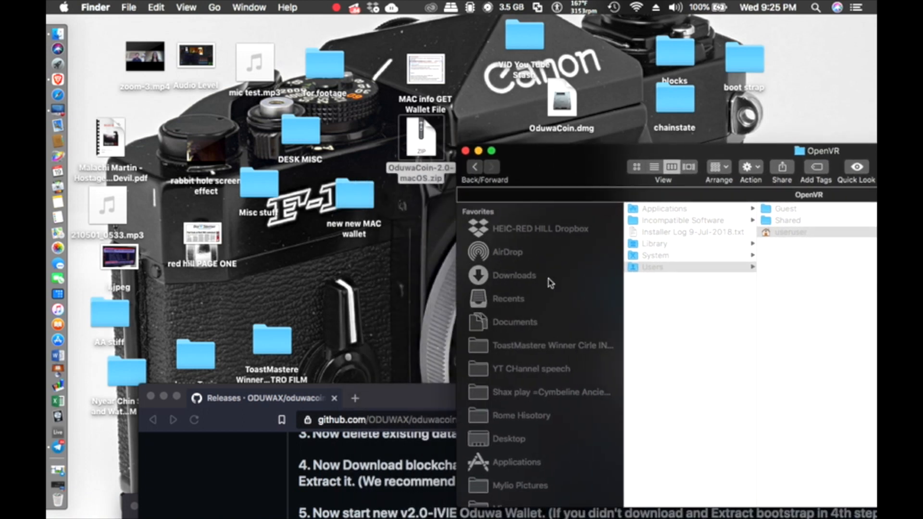
scroll(551, 284, "down", 5)
left_click(552, 240)
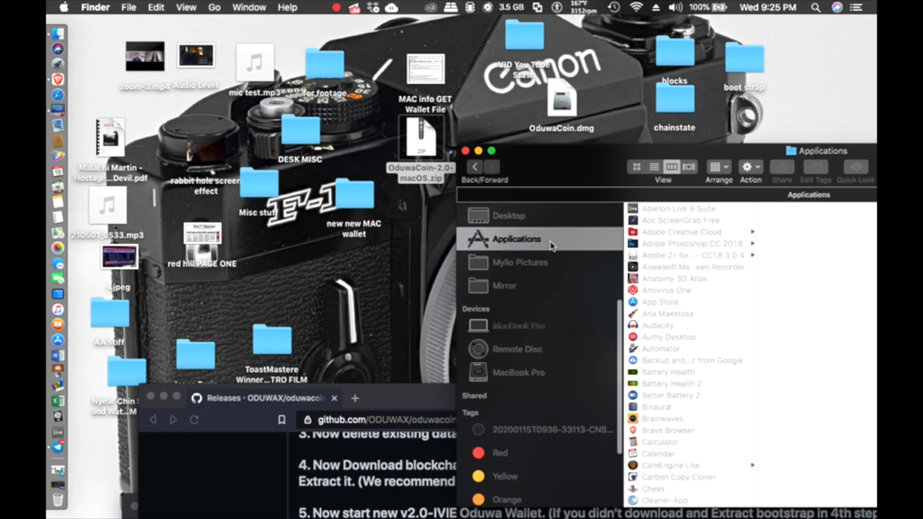
left_click_drag(576, 116, 544, 248)
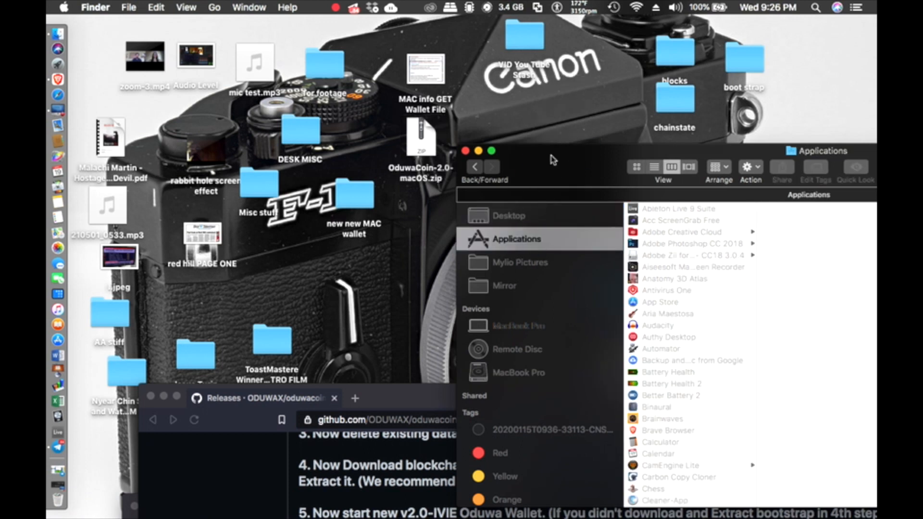
Step: Move the Applications window up and scroll to find OduwaCoin.dmg between Numbers and OneDrive
left_click_drag(553, 160, 282, 50)
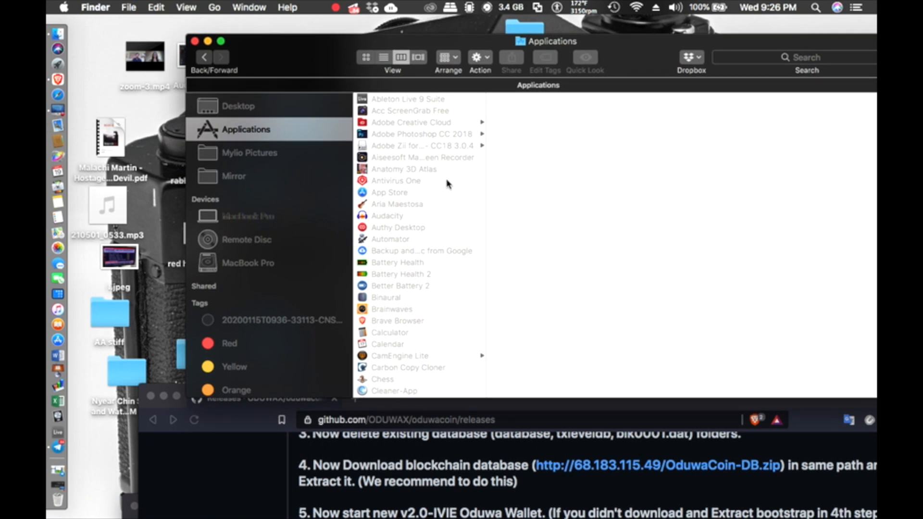
scroll(412, 287, "down", 10)
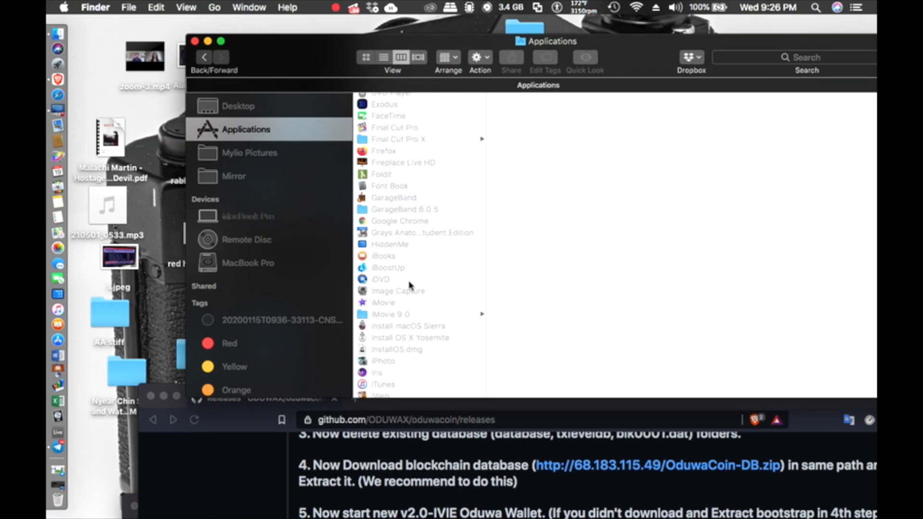
scroll(401, 276, "down", 4)
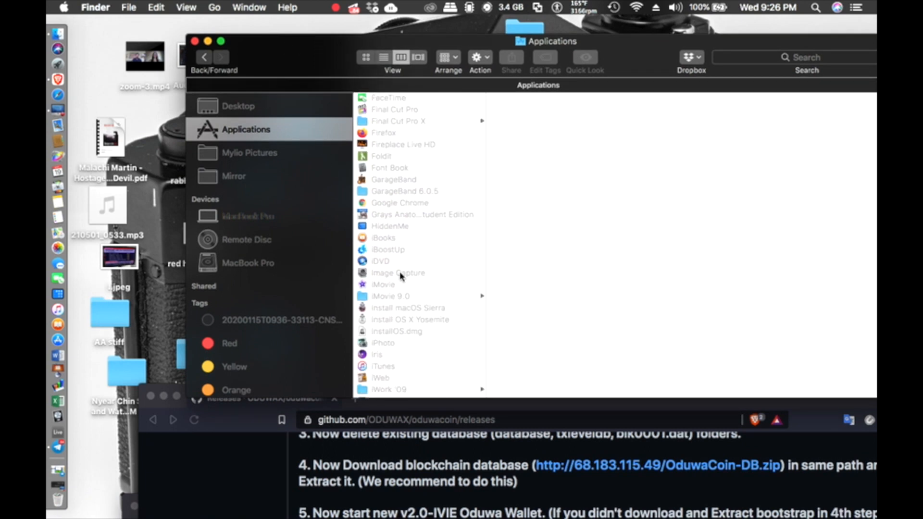
scroll(401, 276, "down", 6)
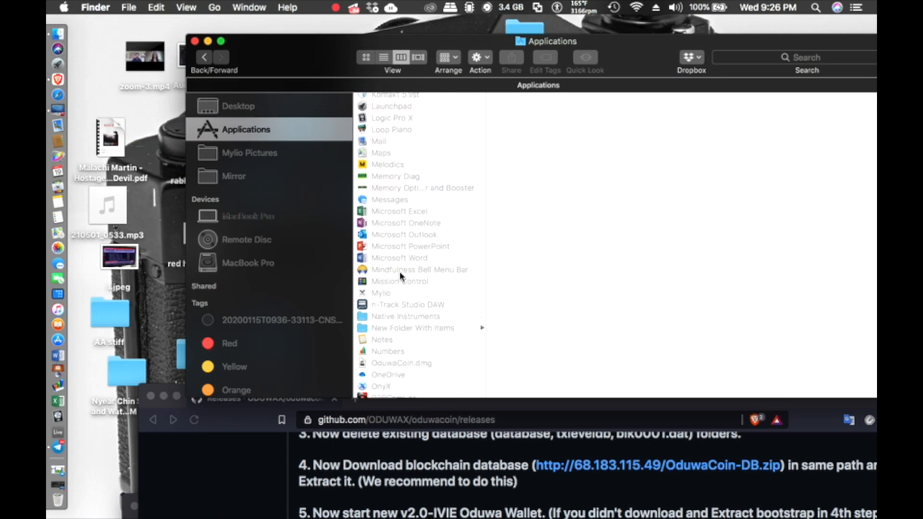
scroll(401, 276, "down", 6)
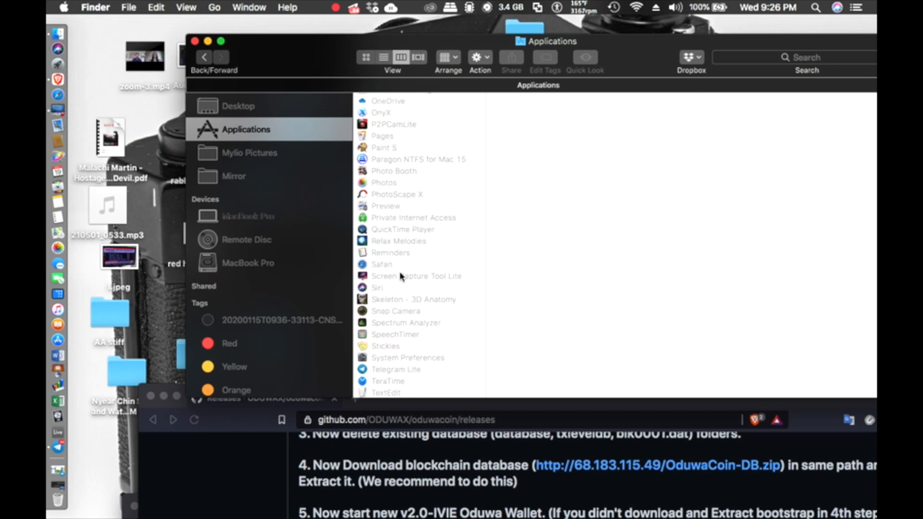
scroll(400, 275, "down", 3)
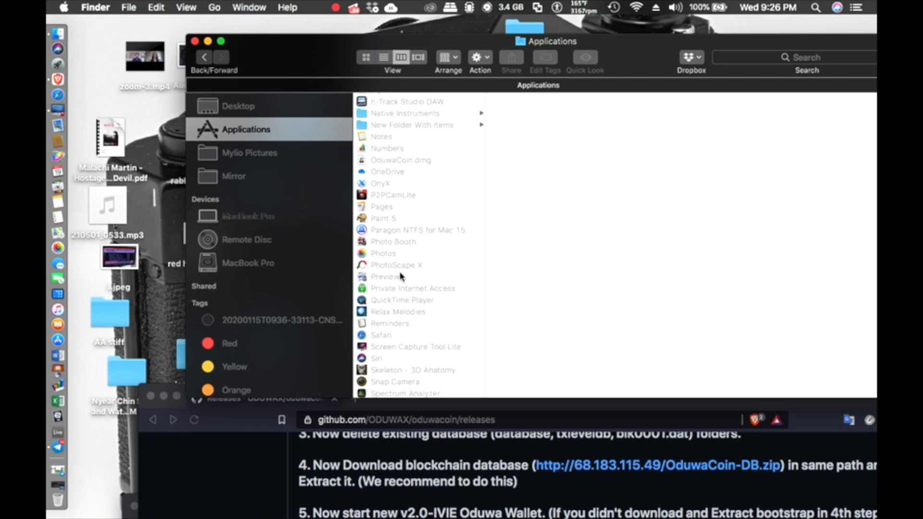
Step: Mount OduwaCoin.dmg from Applications and dismiss the could-not-open error
left_click(408, 162)
left_click_drag(294, 68, 178, 204)
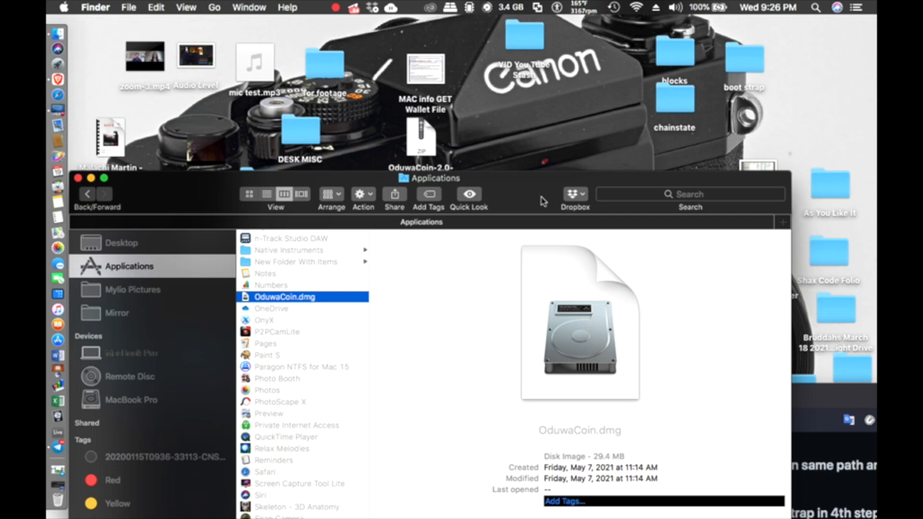
left_click_drag(542, 200, 608, 61)
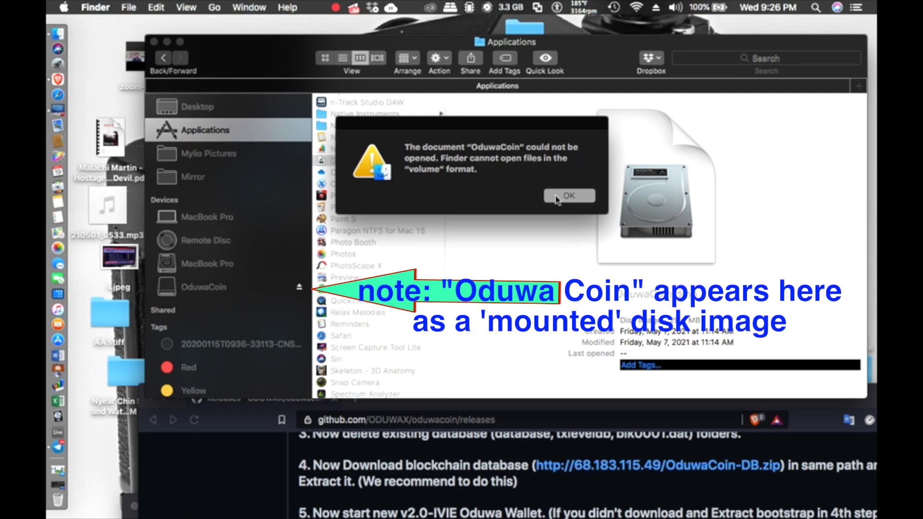
left_click(556, 198)
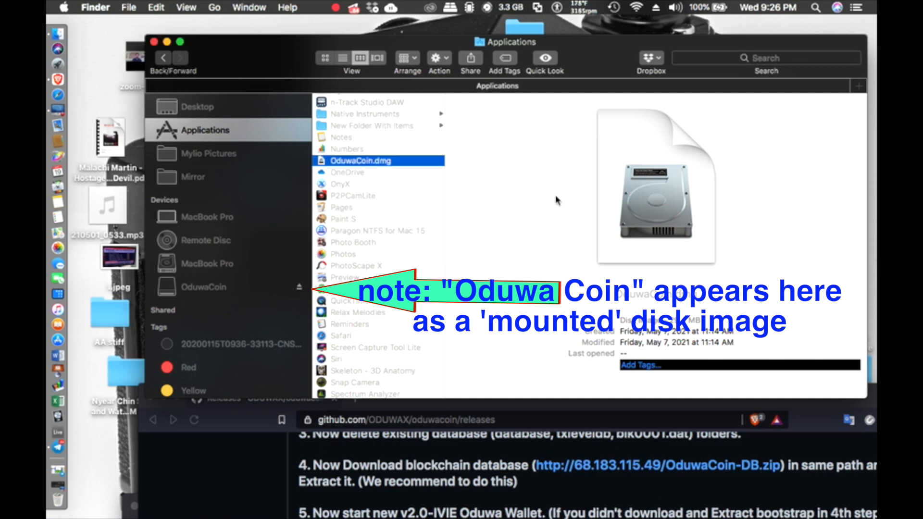
left_click(606, 57)
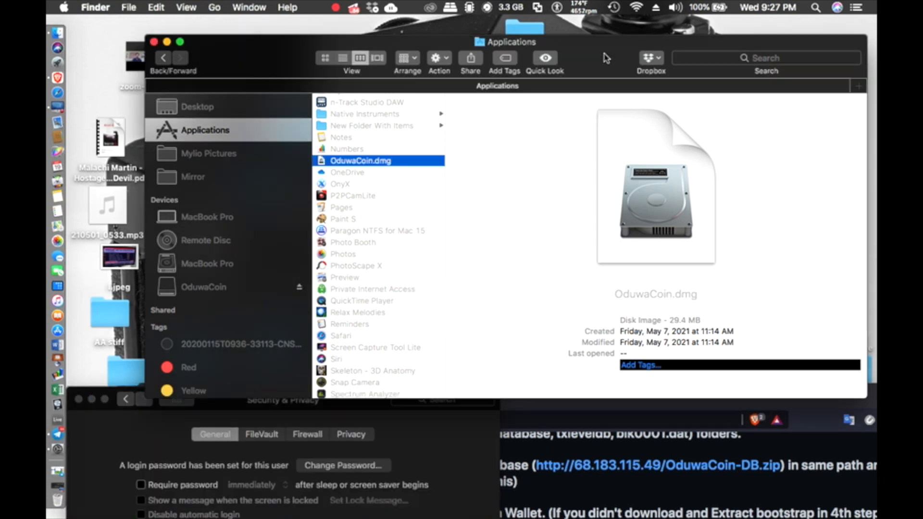
Step: Uncover the desktop and check the zip archive's Open With options, then close the menus
left_click_drag(607, 57, 582, 372)
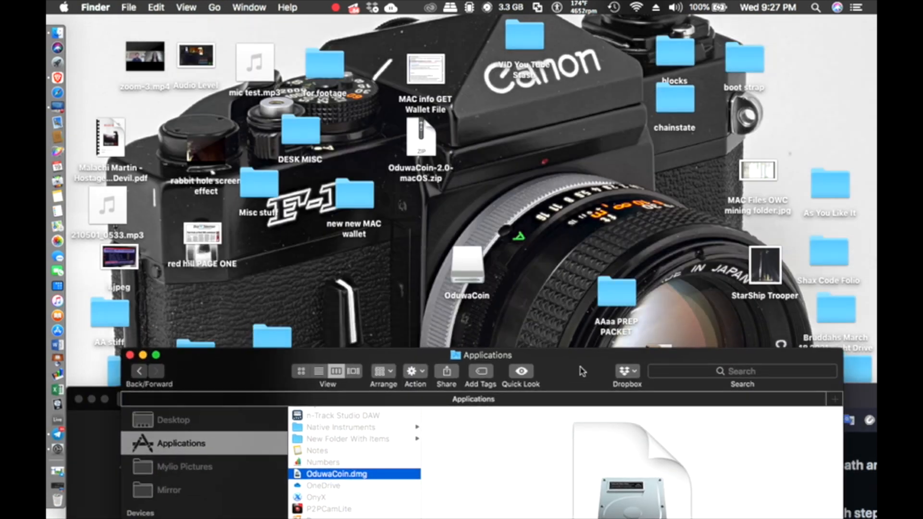
left_click_drag(583, 372, 581, 369)
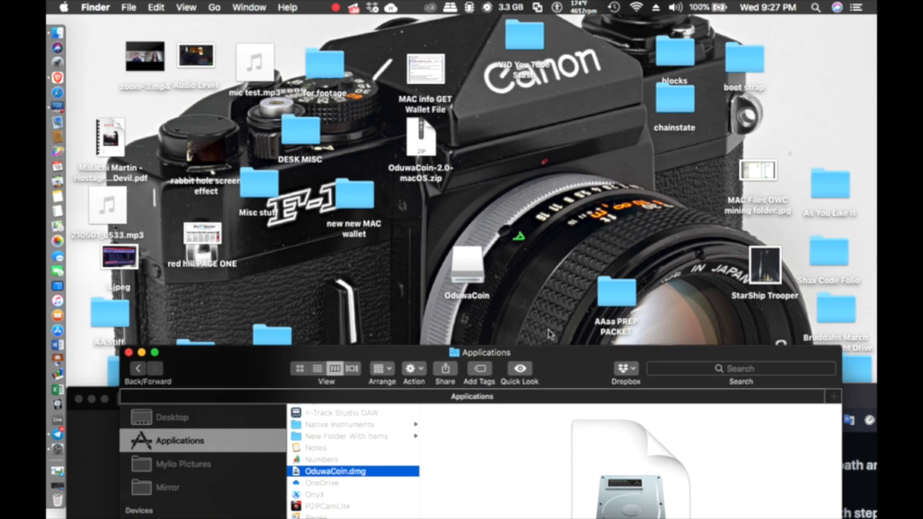
right_click(427, 144)
mouse_move(620, 160)
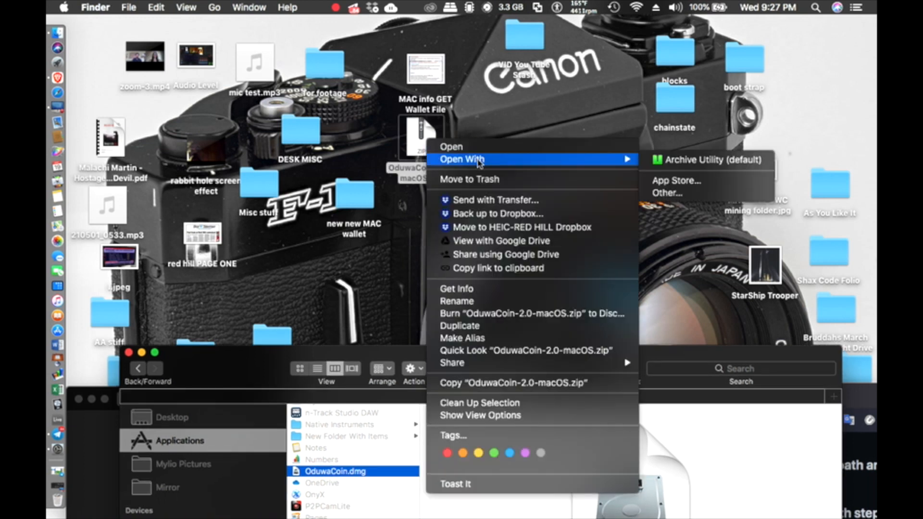
left_click(561, 117)
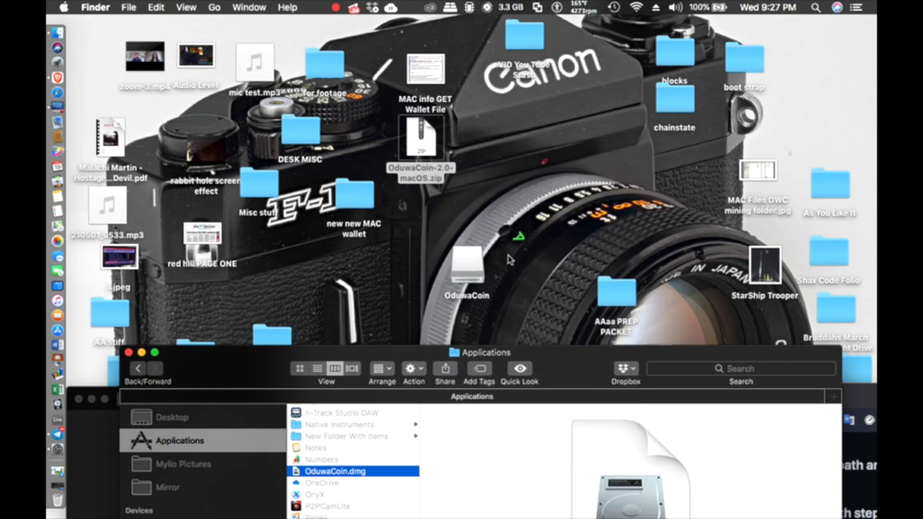
right_click(551, 375)
left_click(554, 143)
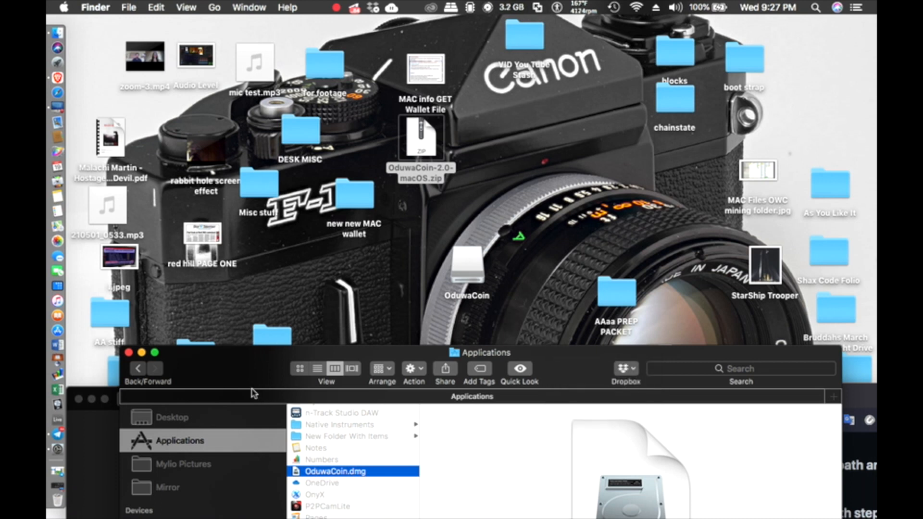
Step: Check OduwaCoin.dmg's context menu, then select the mounted OduwaCoin volume on the desktop
left_click_drag(256, 375, 269, 181)
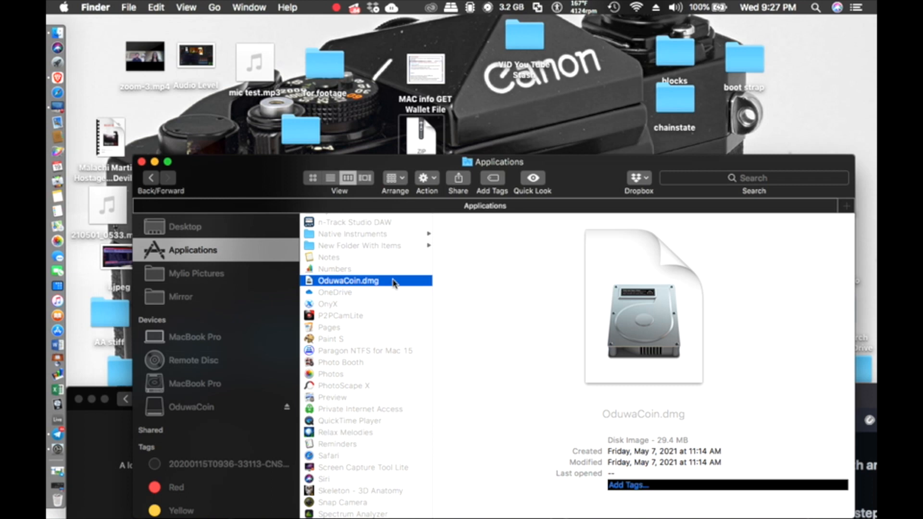
right_click(395, 283)
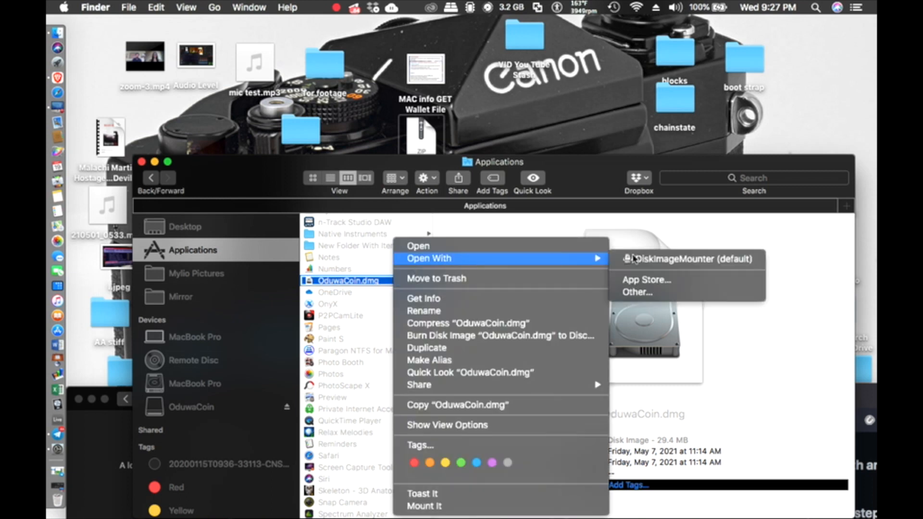
left_click(236, 191)
mouse_move(236, 190)
left_mouse_down()
mouse_move(237, 400)
mouse_move(222, 365)
left_mouse_up()
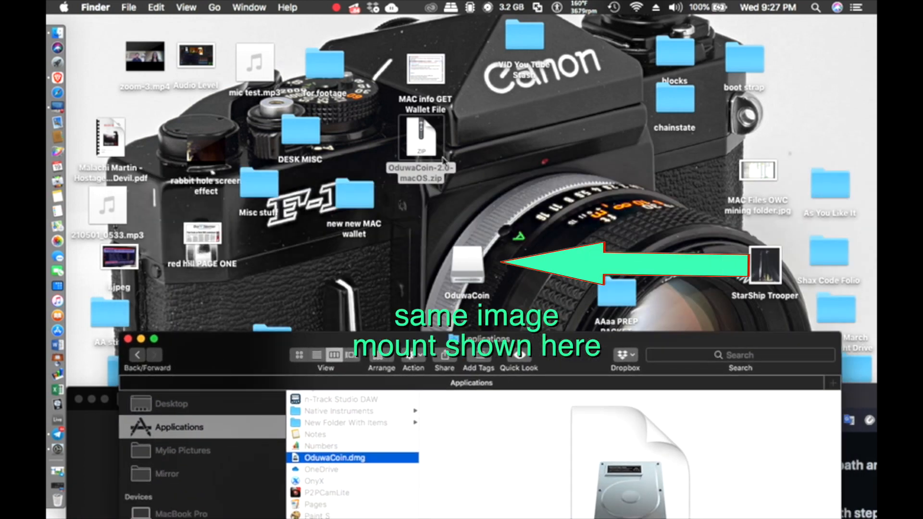
left_click(463, 279)
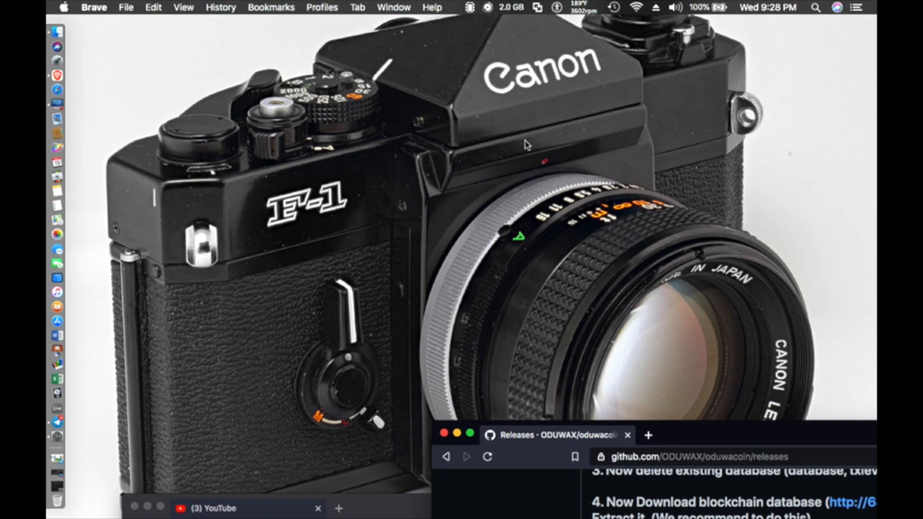
Step: Open the mounted OduwaCoin volume via its alias and inspect its Applications shortcut and OduwaCoin 2.0.0 app
scroll(466, 294, "up", 5)
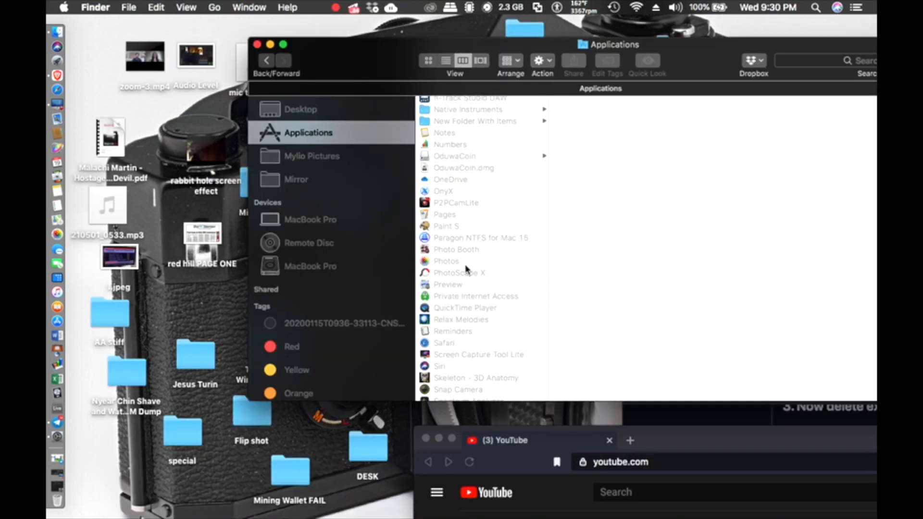
left_click(452, 156)
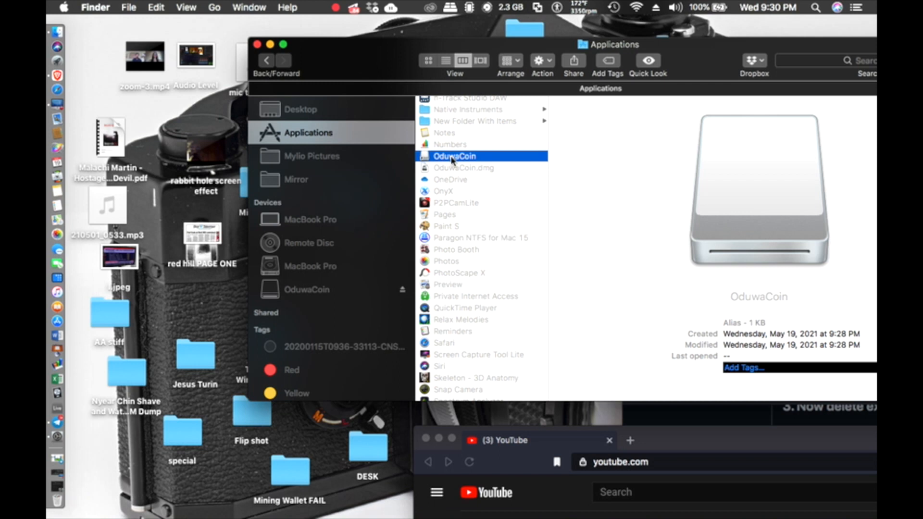
double_click(452, 157)
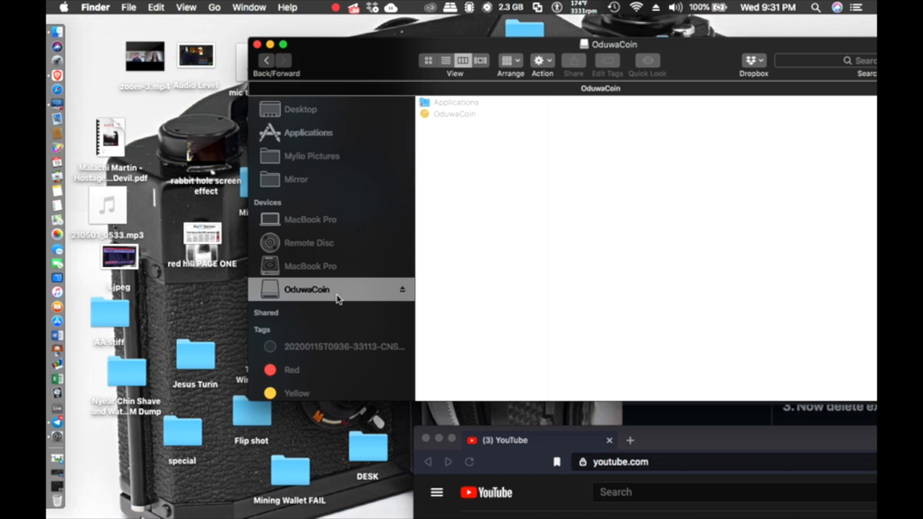
left_click_drag(350, 55, 300, 67)
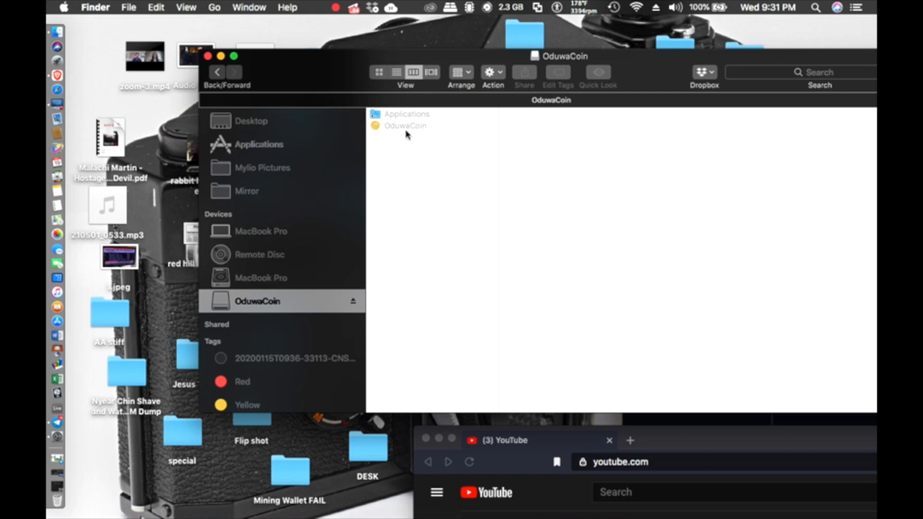
left_click(399, 116)
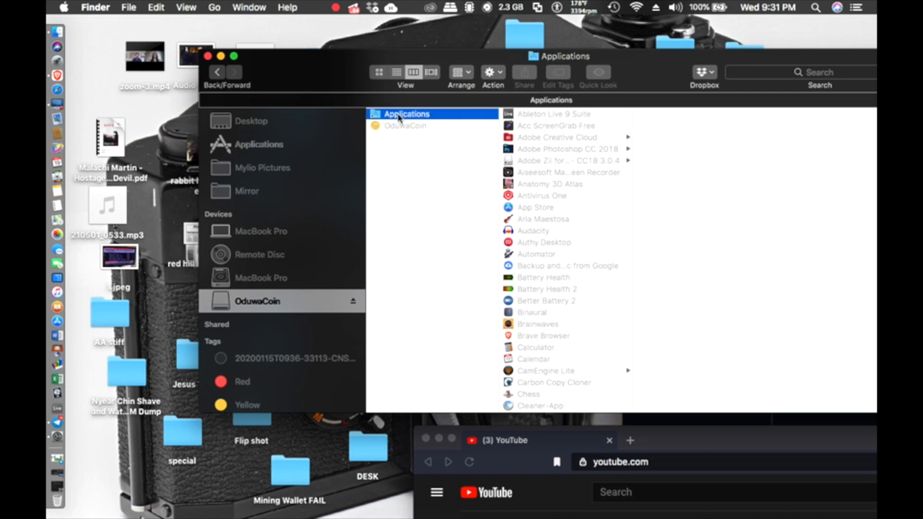
left_click(400, 126)
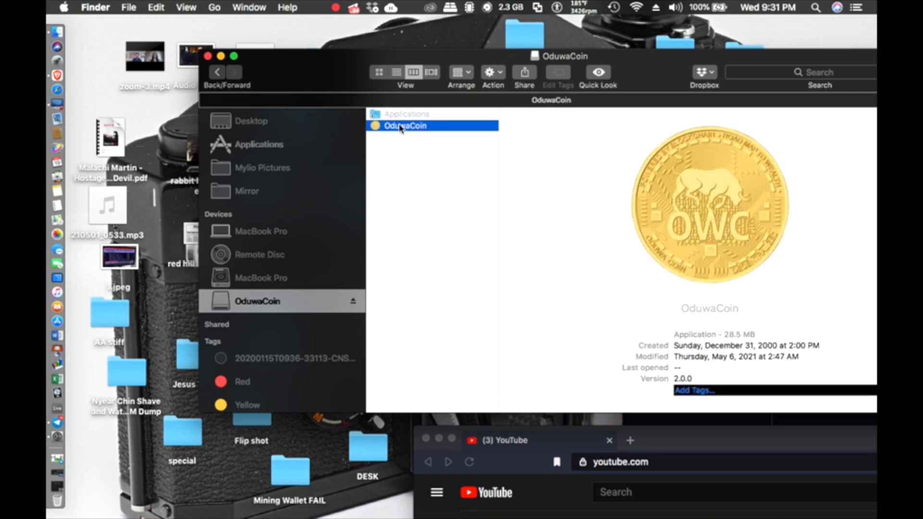
left_click_drag(330, 76, 237, 89)
key("Up")
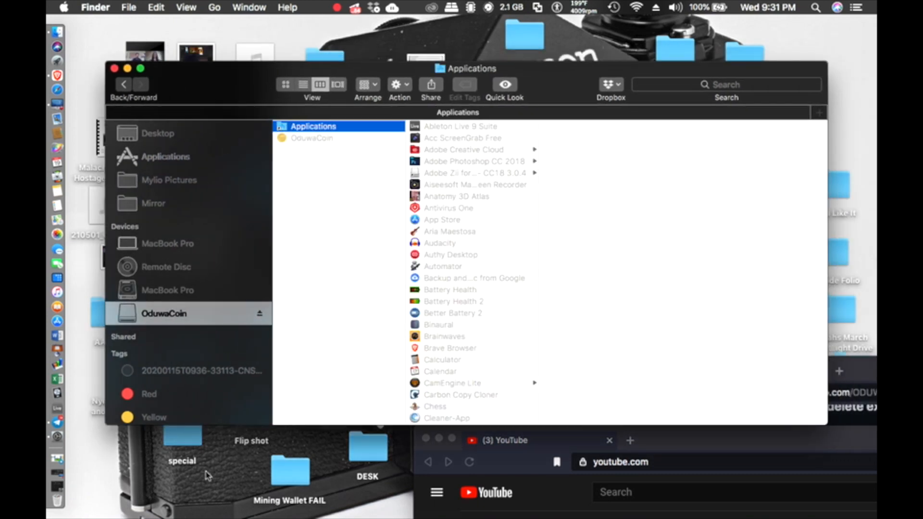
Step: Browse MacBook Pro > Users to the home folder
scroll(181, 152, "up", 5)
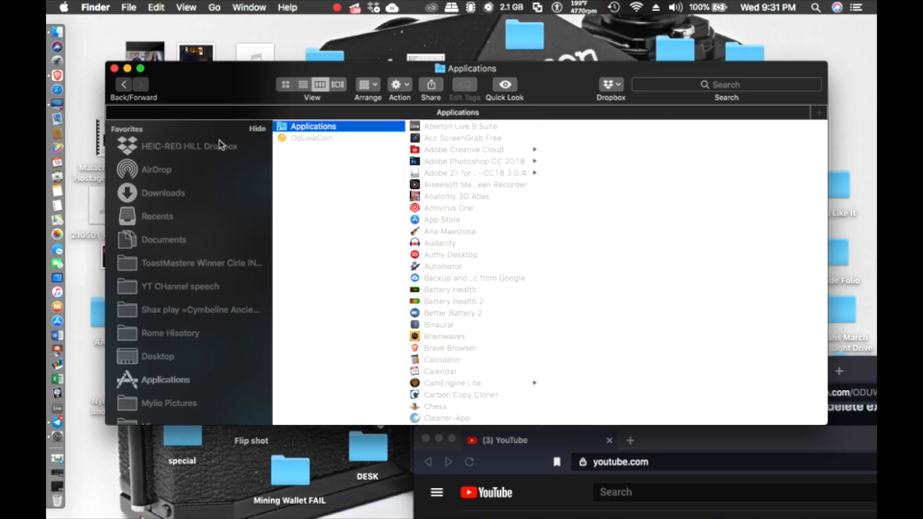
scroll(202, 311, "down", 5)
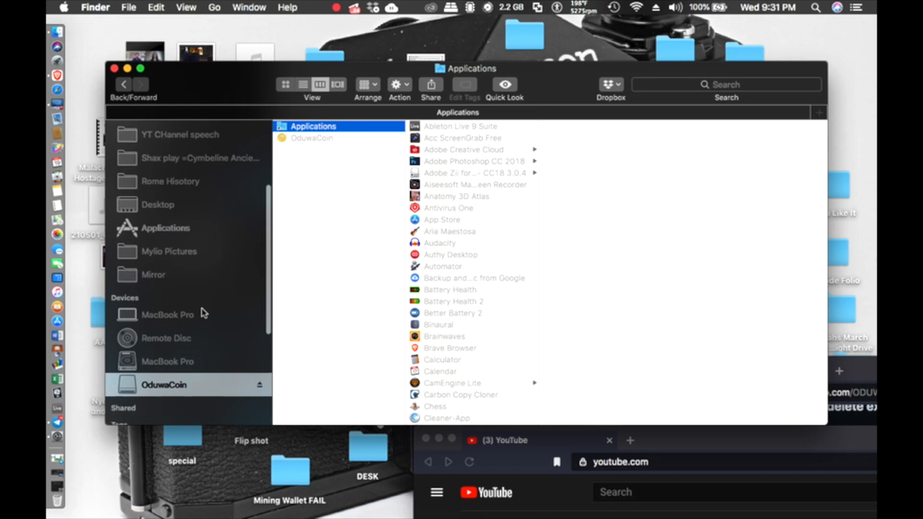
scroll(203, 313, "down", 3)
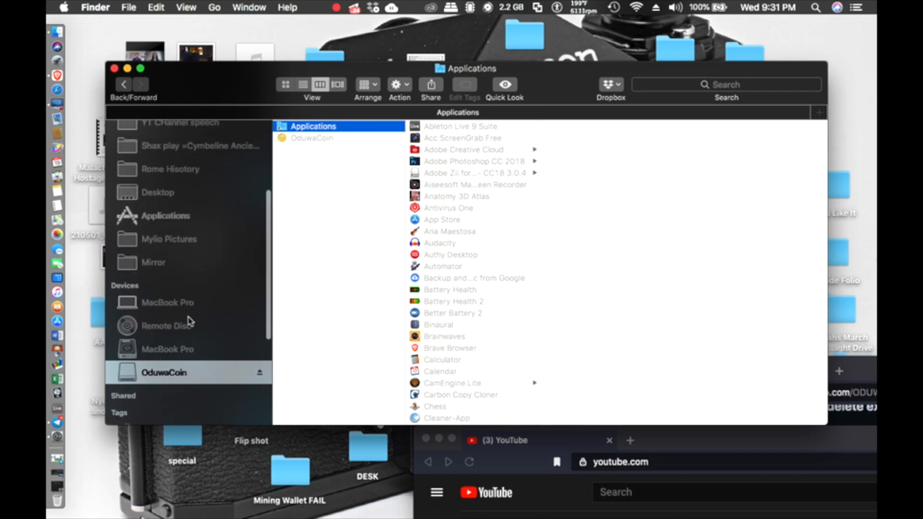
left_click(192, 345)
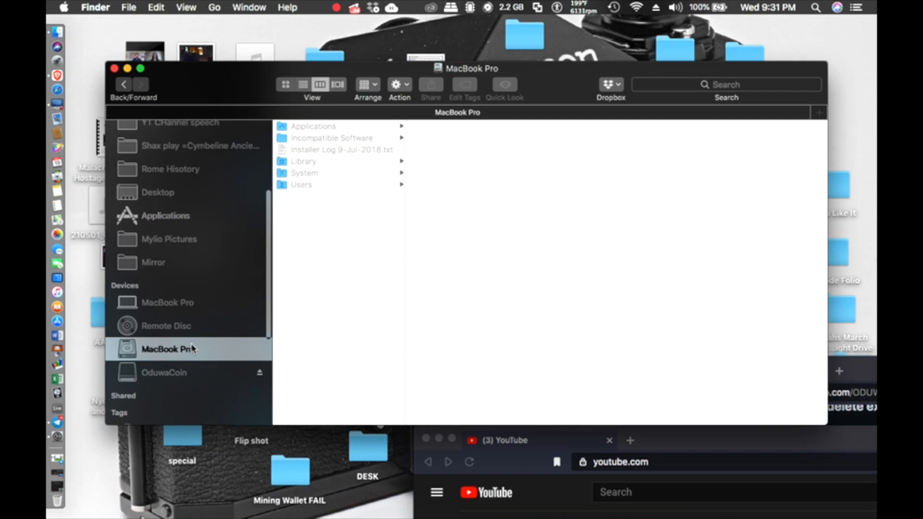
left_click(313, 184)
left_click(452, 150)
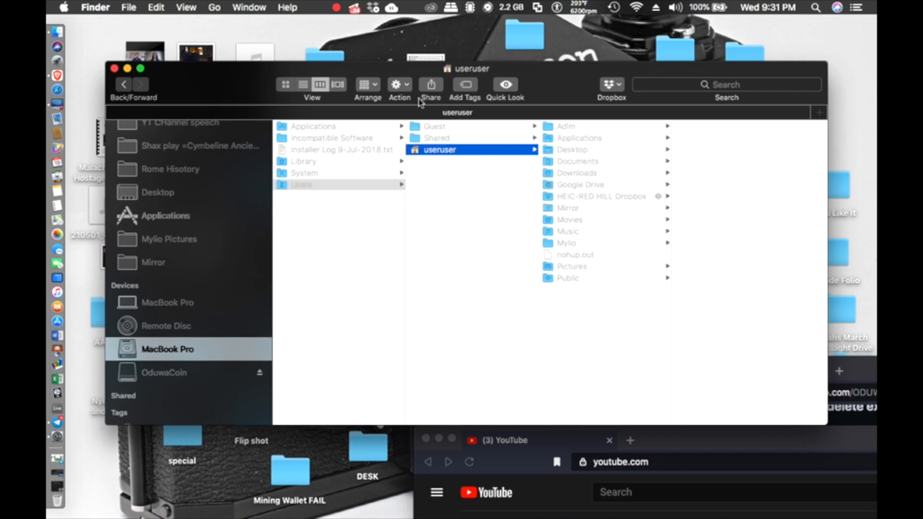
left_click_drag(254, 76, 98, 78)
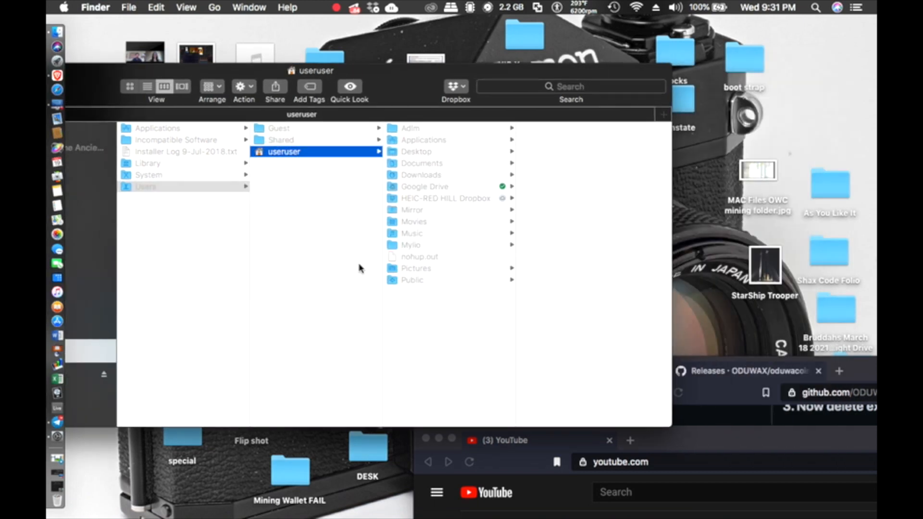
Step: Go to folder ~/Library and open Application Support
left_click(214, 7)
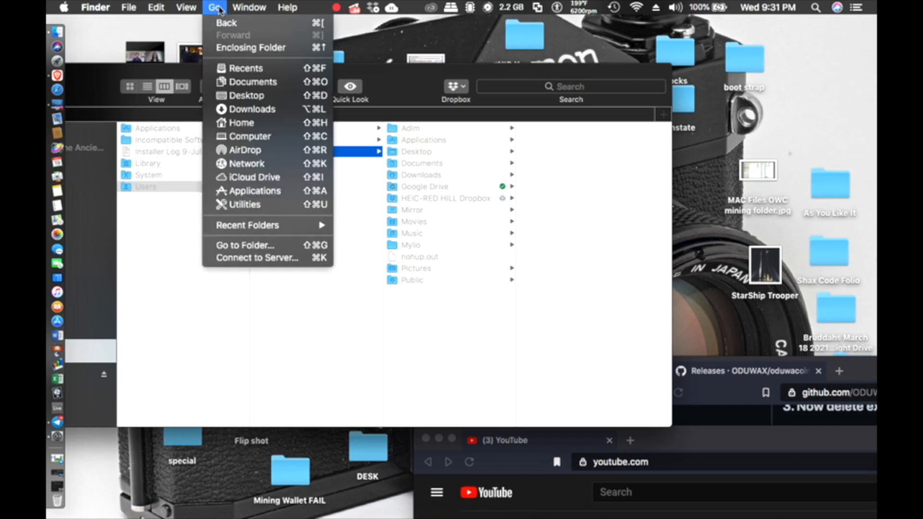
left_click(272, 253)
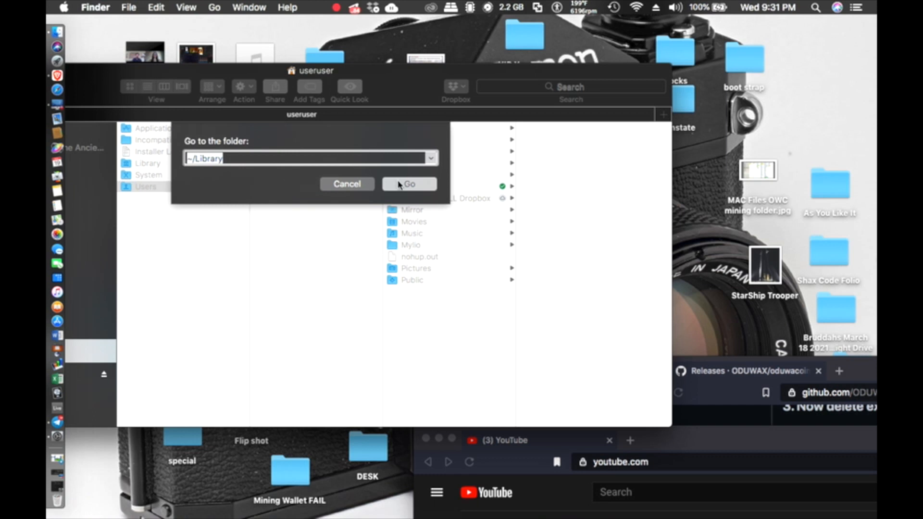
left_click(398, 184)
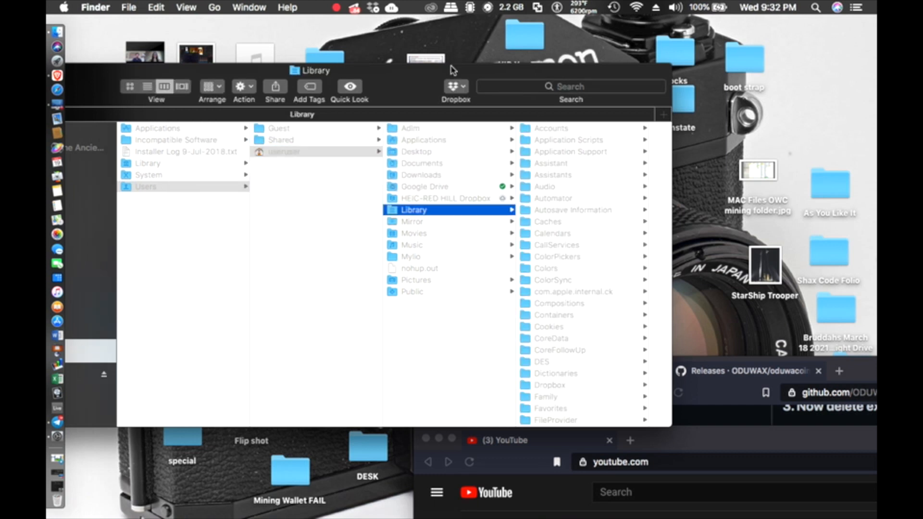
left_click_drag(406, 78, 264, 76)
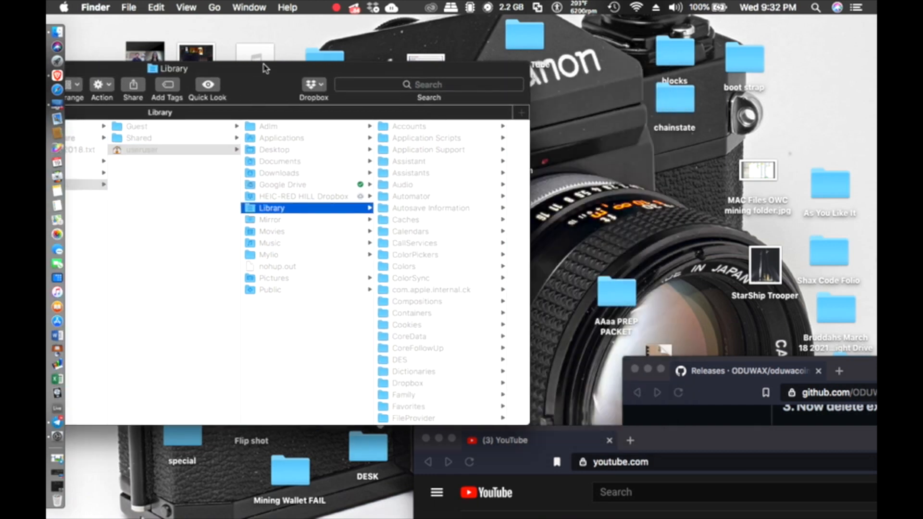
left_click(424, 153)
Step: Scroll through Application Support, enlarge the window, then close it
left_click_drag(274, 74, 161, 61)
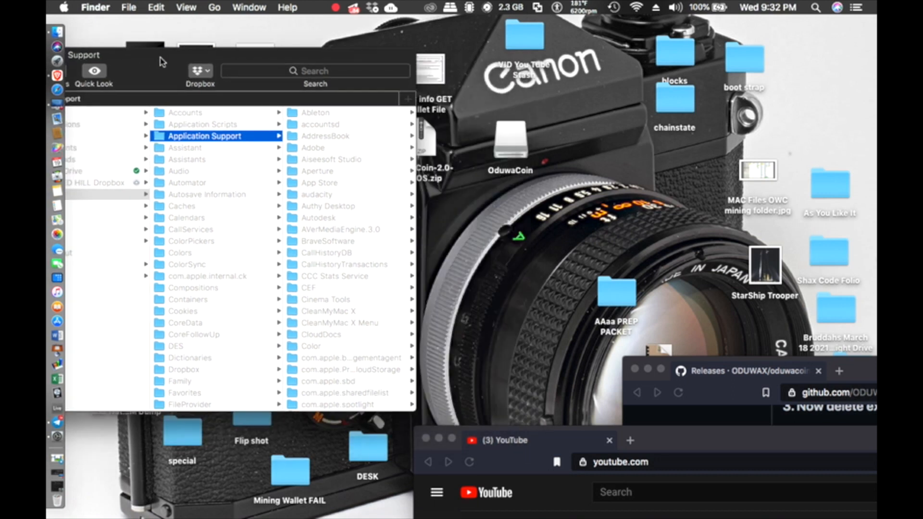
scroll(333, 288, "down", 10)
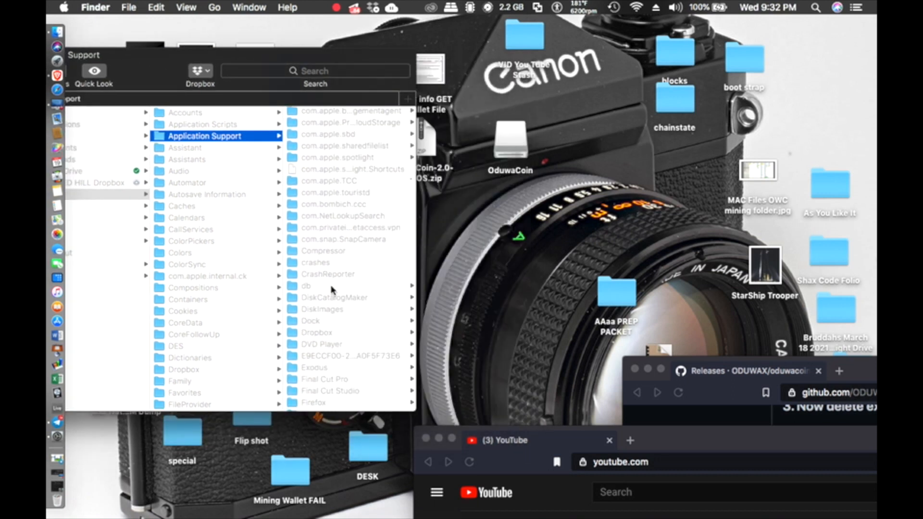
scroll(332, 289, "down", 12)
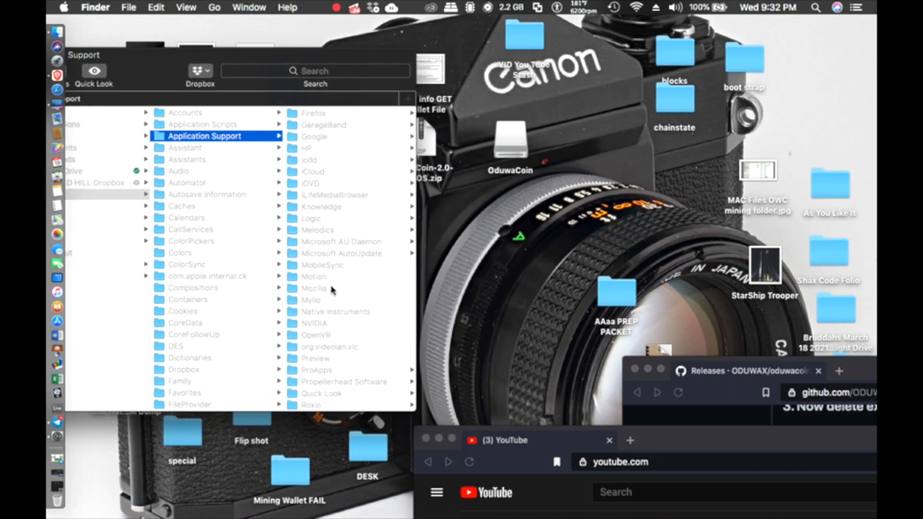
scroll(332, 289, "down", 4)
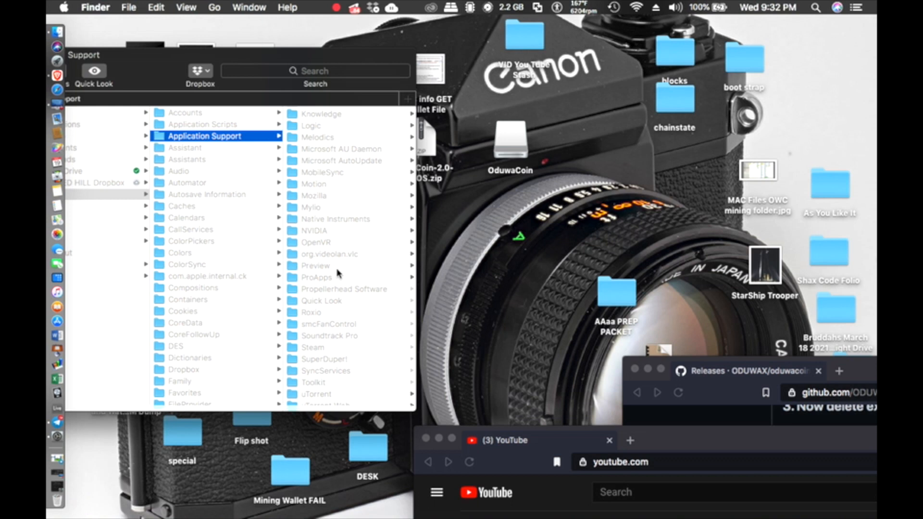
double_click(157, 70)
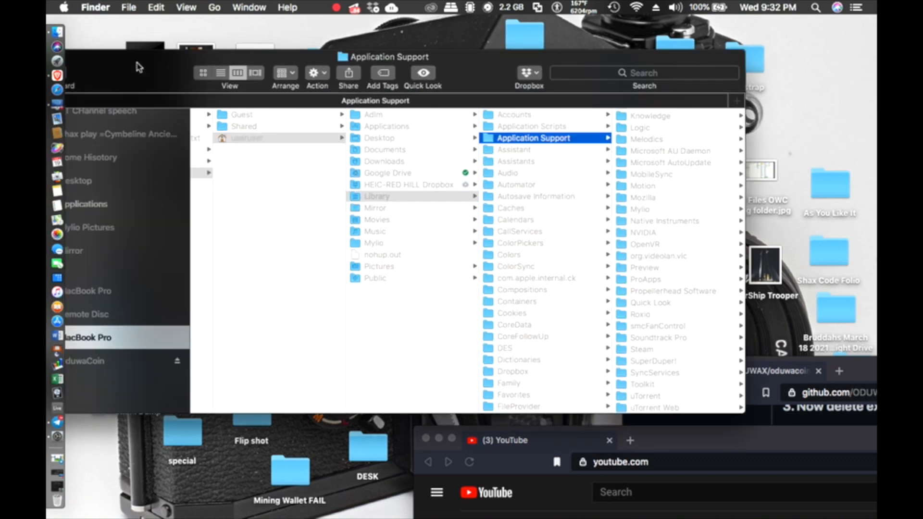
left_click(116, 57)
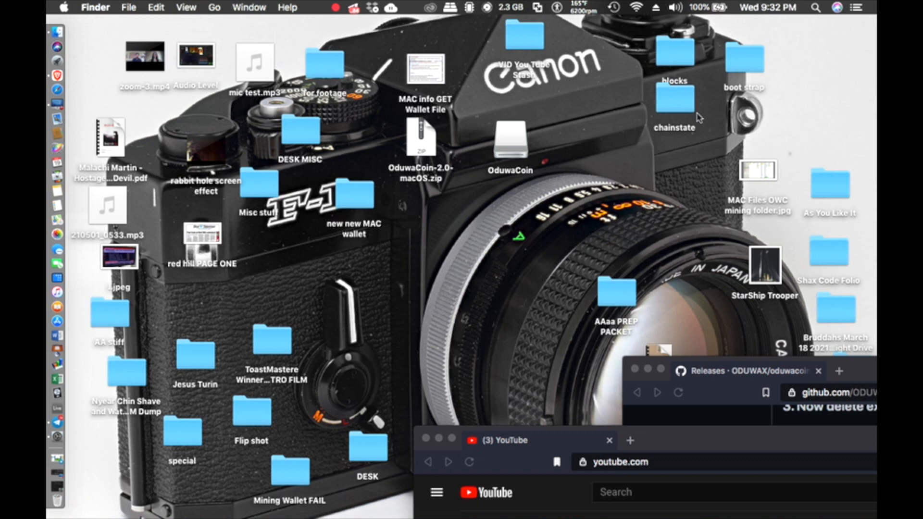
Step: Rearrange boot strap, chainstate and blocks (above chainstate) on the desktop and reposition the browser windows
left_click_drag(740, 69, 834, 101)
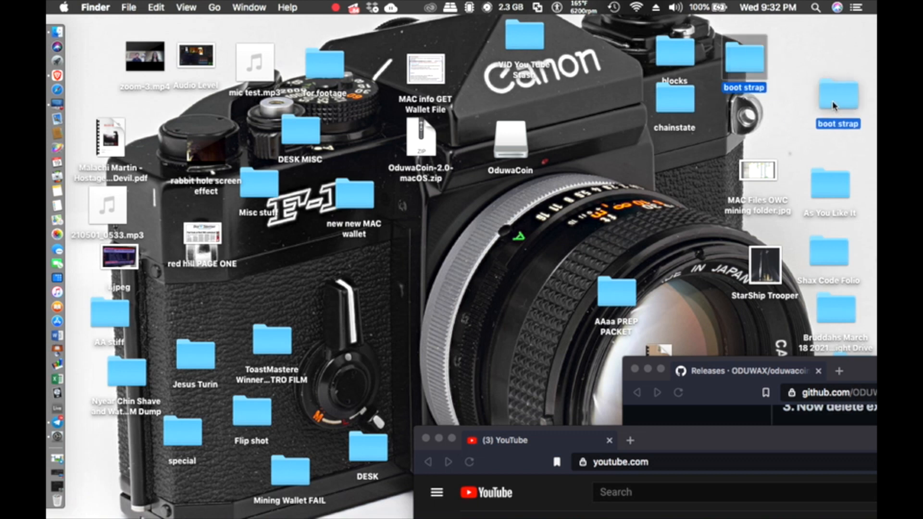
left_click_drag(674, 102, 588, 162)
left_click_drag(674, 62, 589, 115)
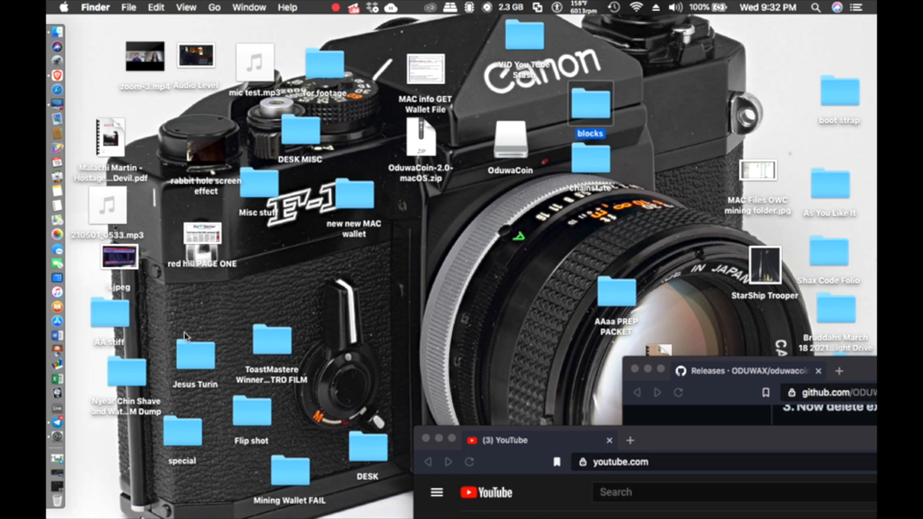
left_click_drag(668, 434, 649, 471)
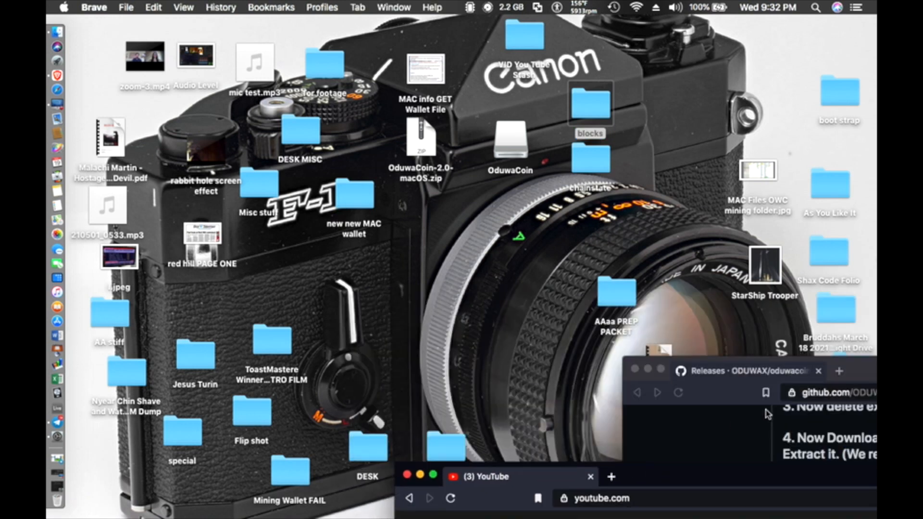
left_click_drag(863, 377, 804, 393)
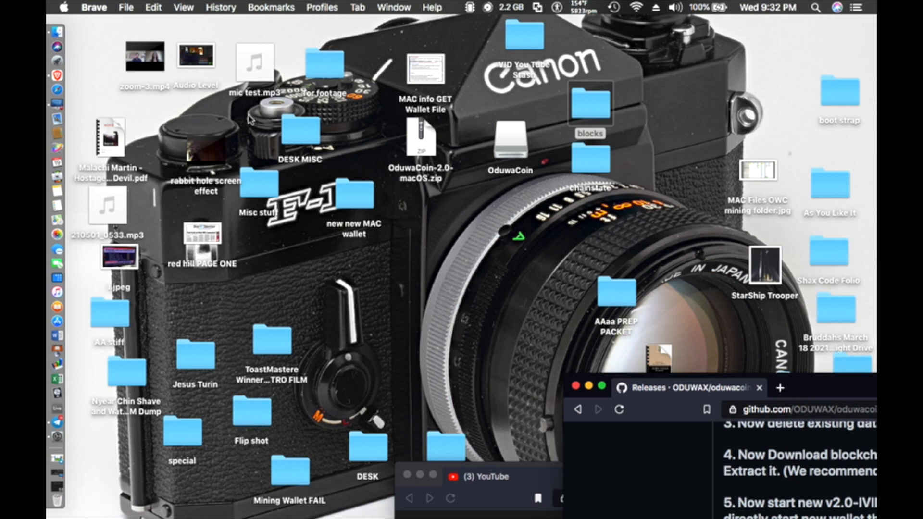
left_click(254, 184)
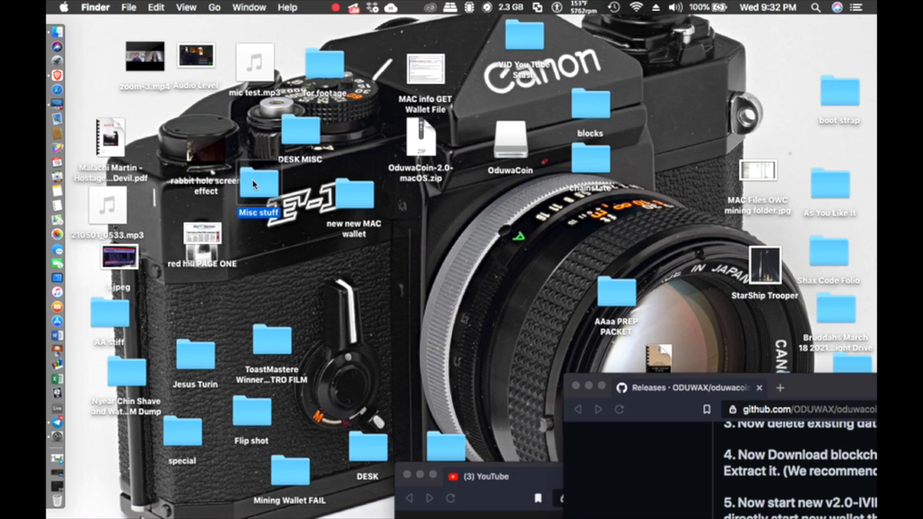
Step: Open Misc stuff, then show the mounted OduwaCoin device's contents from the sidebar
double_click(254, 184)
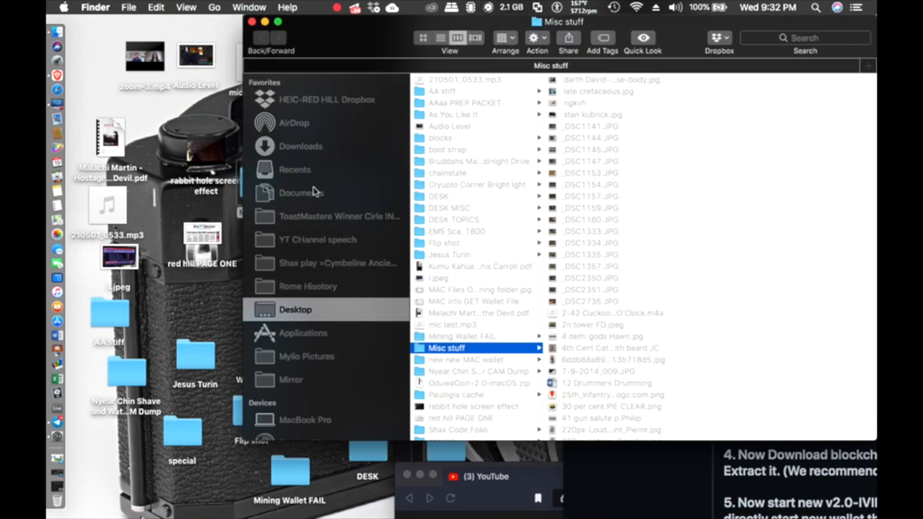
scroll(323, 354, "down", 5)
scroll(325, 353, "down", 1)
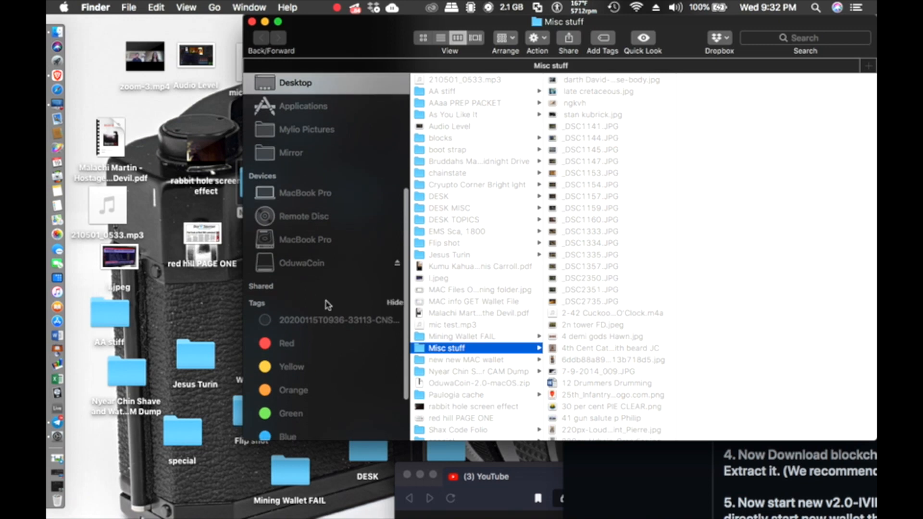
left_click(330, 265)
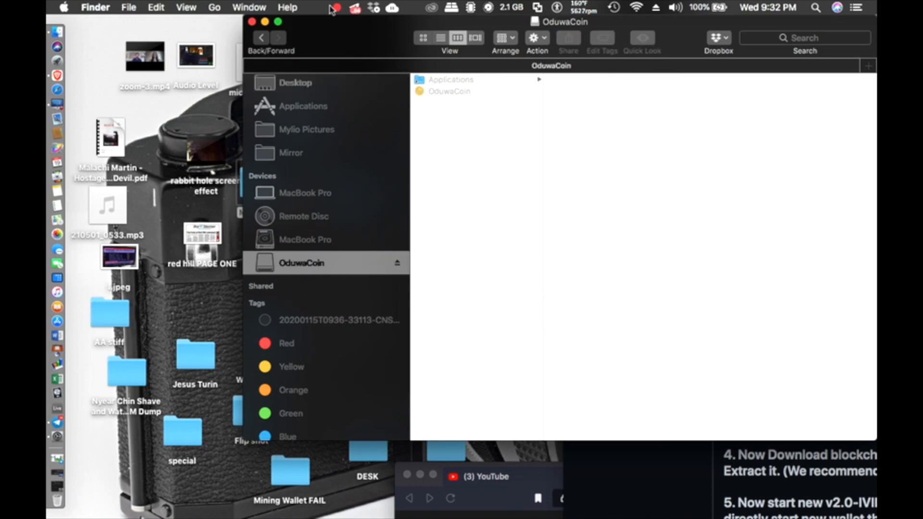
Step: Select the OduwaCoin app and drag the desktop blocks folder onto the disk image window
left_click_drag(330, 36, 201, 36)
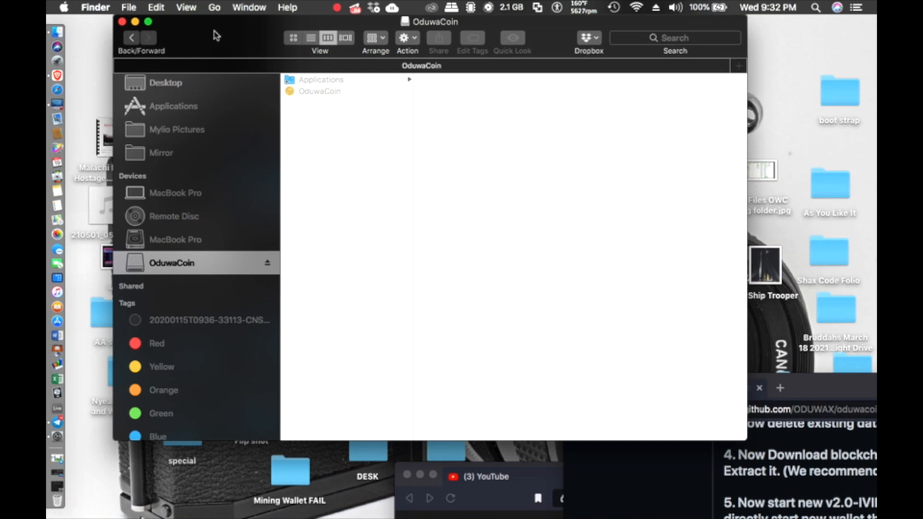
left_click(316, 92)
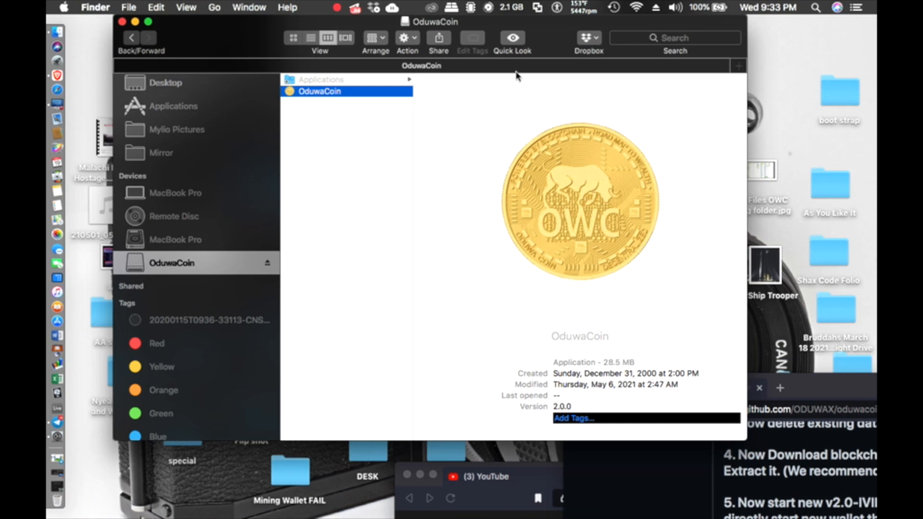
left_click_drag(551, 38, 341, 37)
left_click_drag(591, 105, 101, 135)
left_click_drag(358, 37, 574, 55)
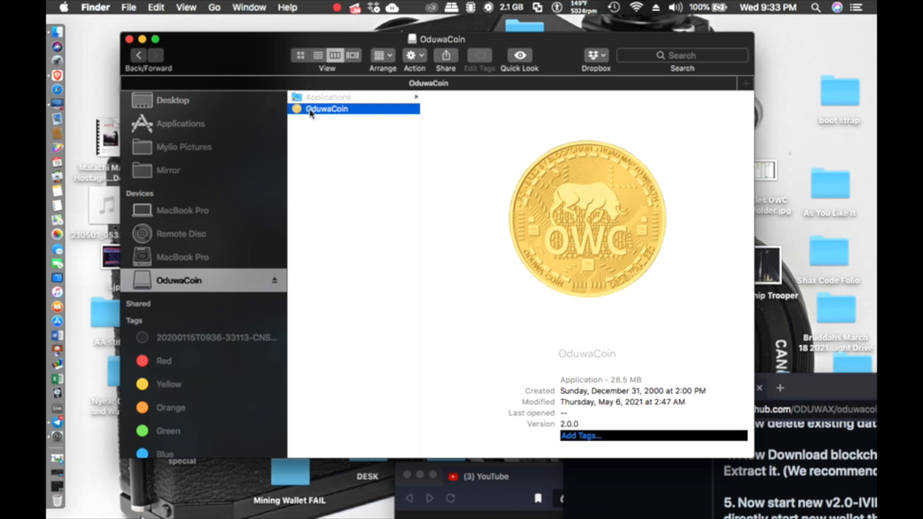
Step: Launch OduwaCoin, ticking 'Don't warn me' for this disk image and confirming Open
double_click(311, 113)
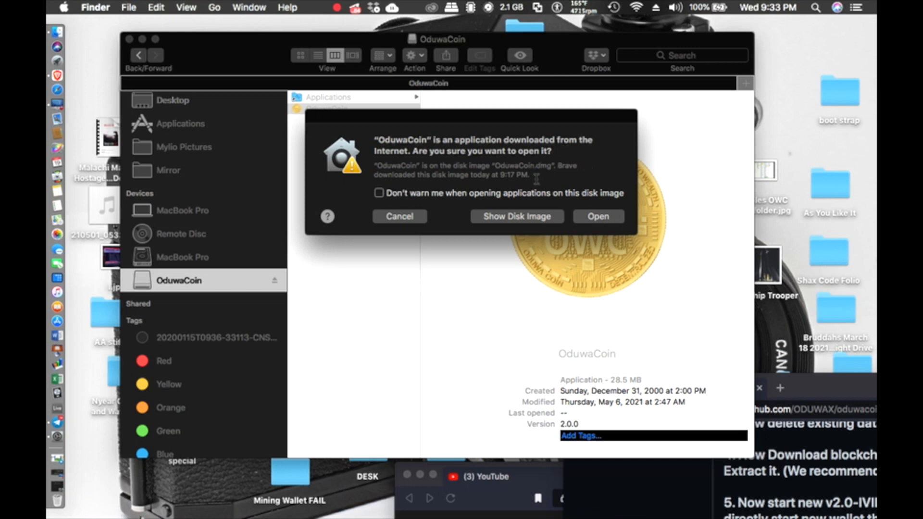
left_click(379, 194)
left_click(599, 218)
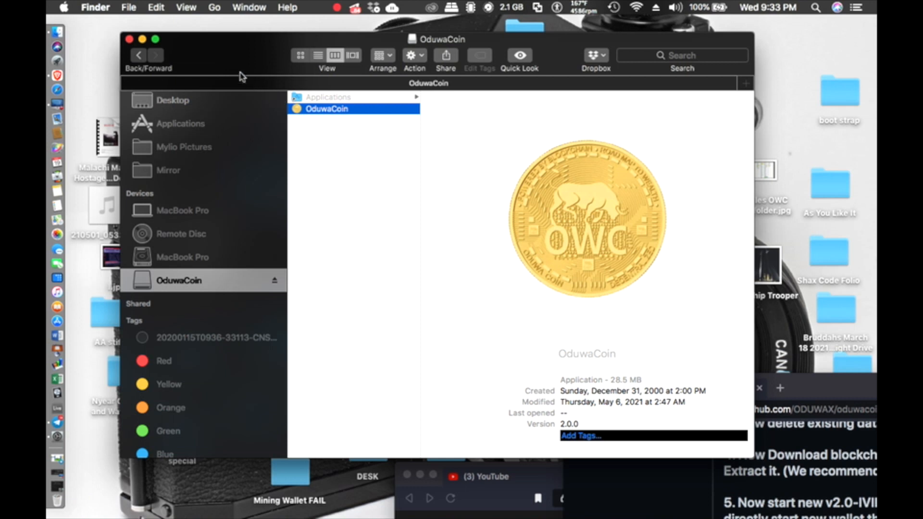
left_click_drag(243, 72, 583, 101)
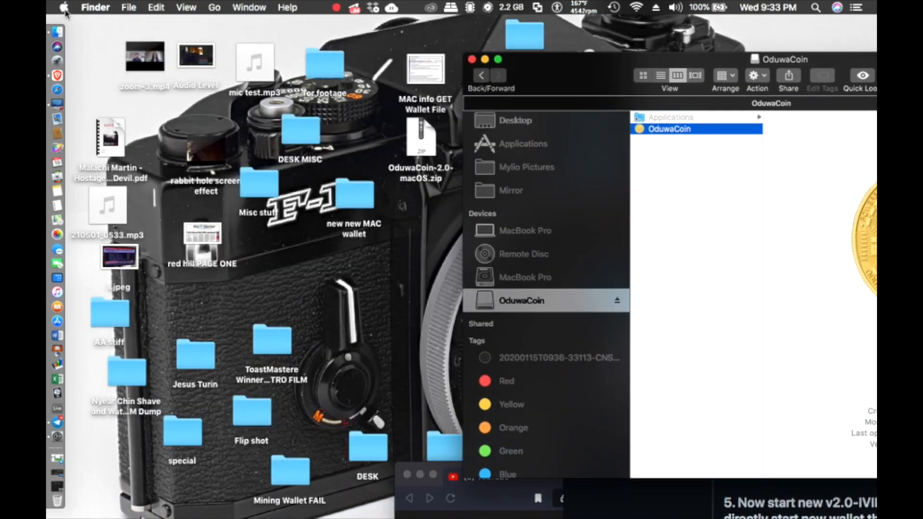
Step: Open Security & Privacy in System Preferences and arrange it beside the Finder window
left_click(65, 8)
left_click(88, 46)
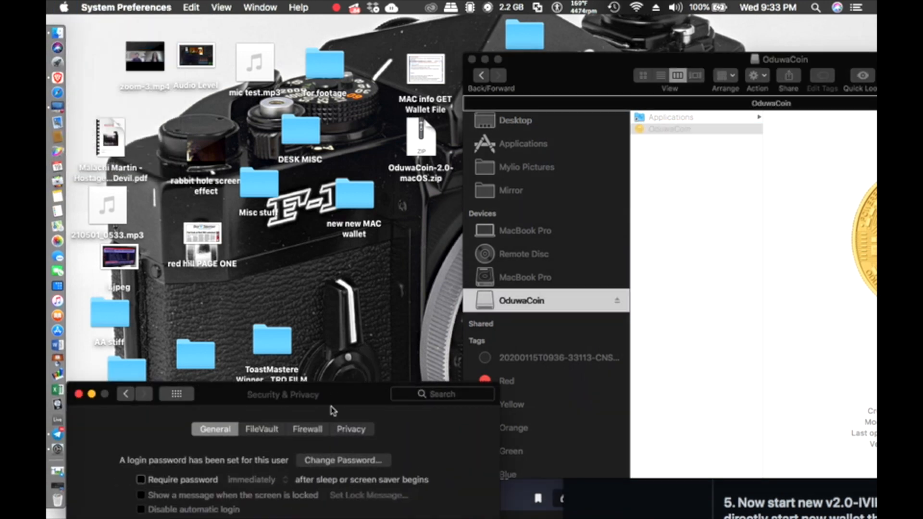
left_click_drag(347, 391, 351, 37)
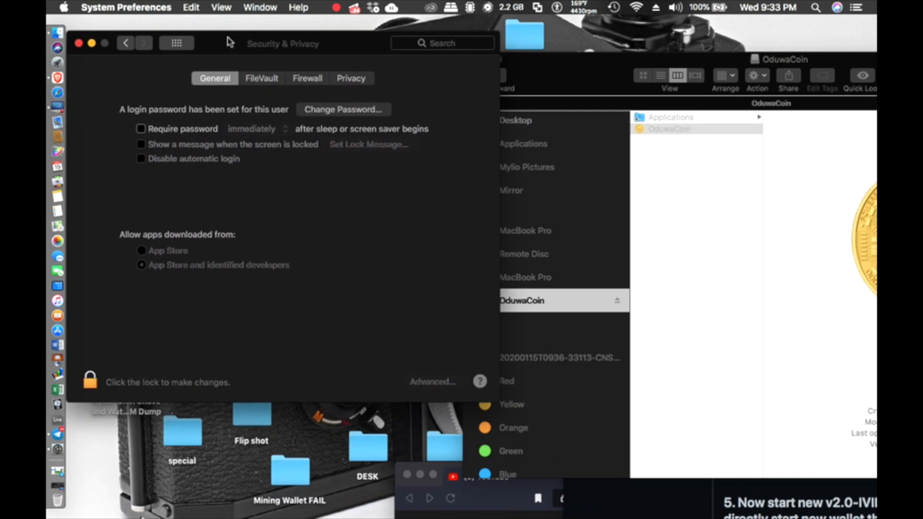
left_click_drag(228, 37, 248, 470)
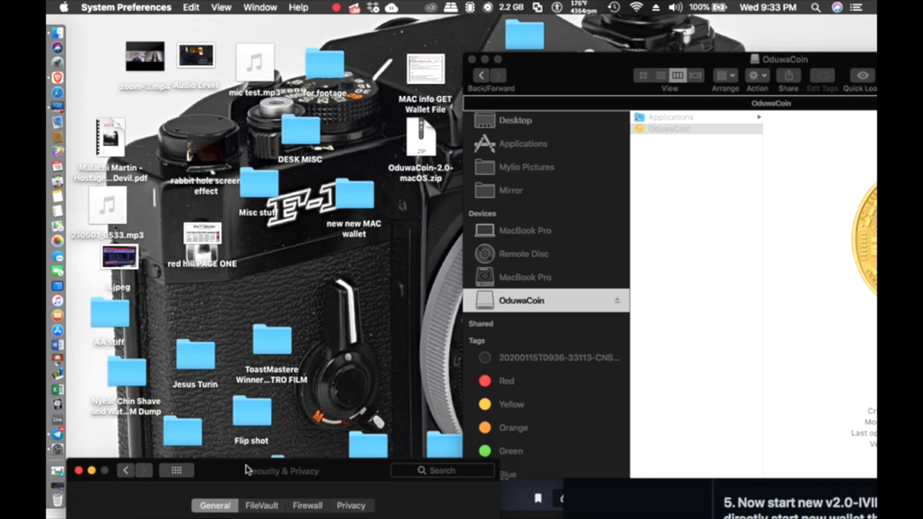
left_click_drag(572, 71, 254, 50)
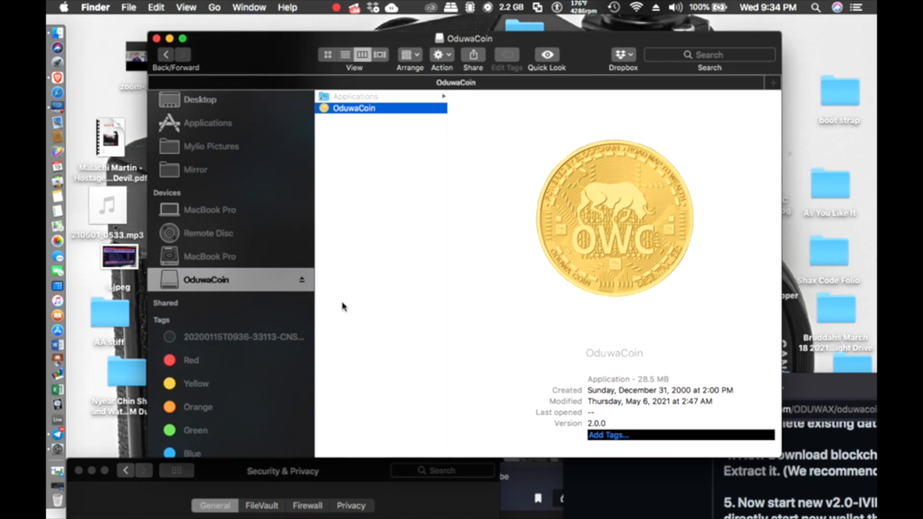
Step: Deselect the app, purge cached memory to 1.36 GB with Memory Diag, and quit Telegram
scroll(405, 308, "down", 2)
left_click(405, 307)
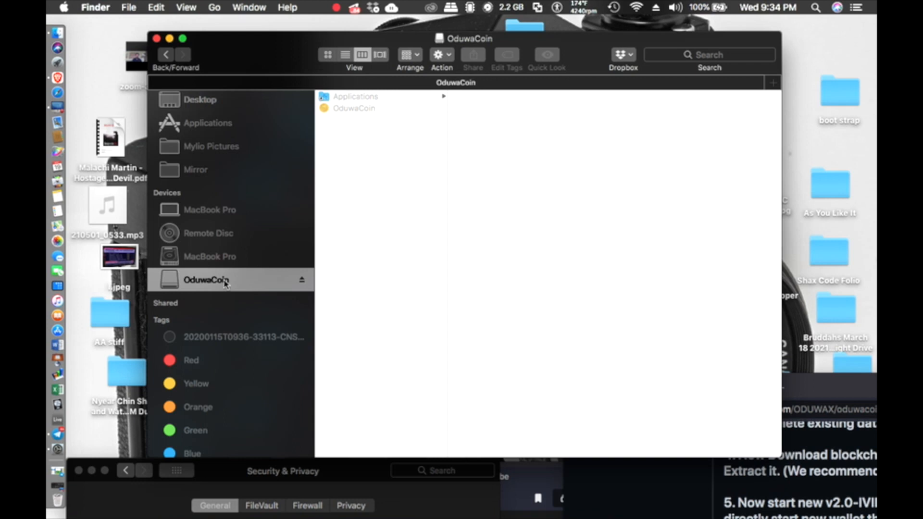
left_click_drag(251, 56, 328, 72)
left_click(470, 8)
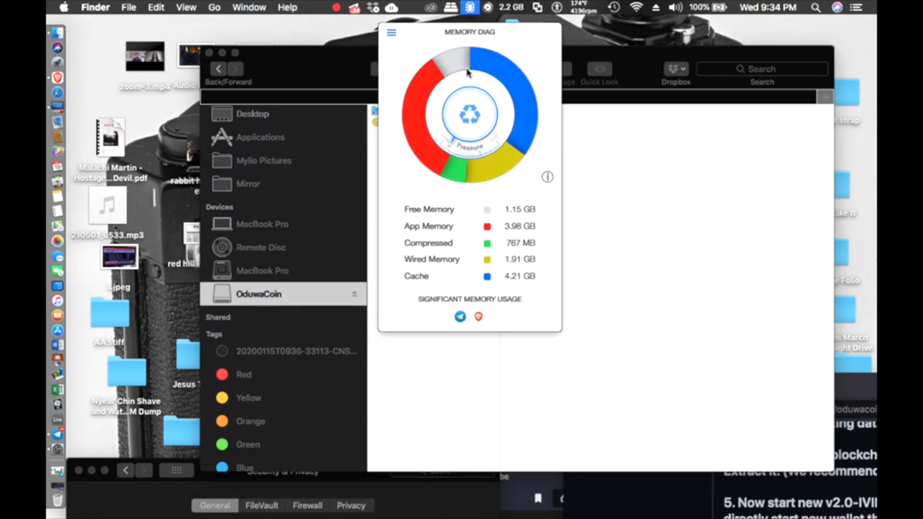
left_click(467, 109)
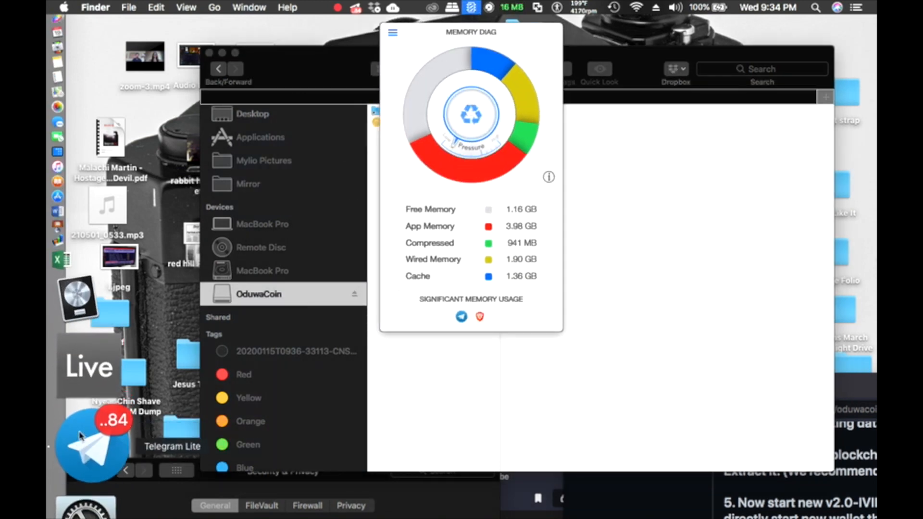
right_click(91, 445)
left_click(174, 454)
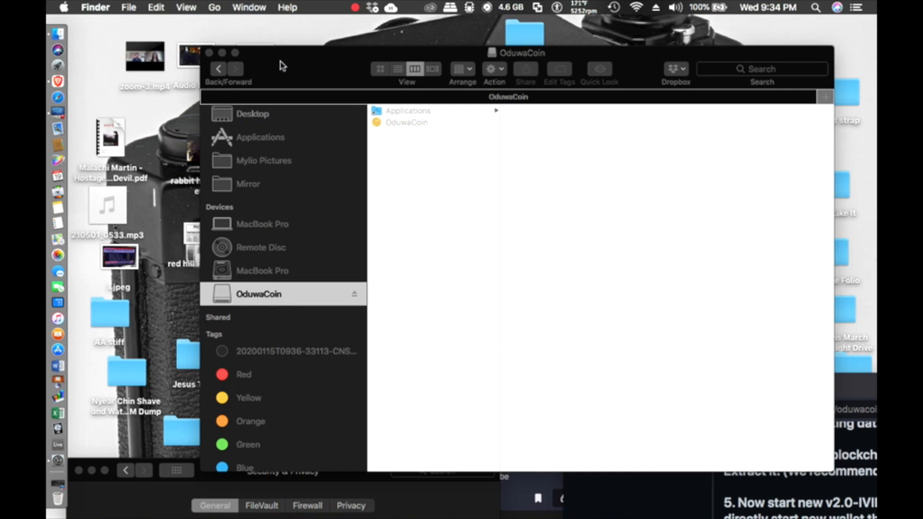
Step: Copy OduwaCoin from the disk image into Applications, replacing the older copy, and open Launchpad
left_click_drag(282, 66, 214, 62)
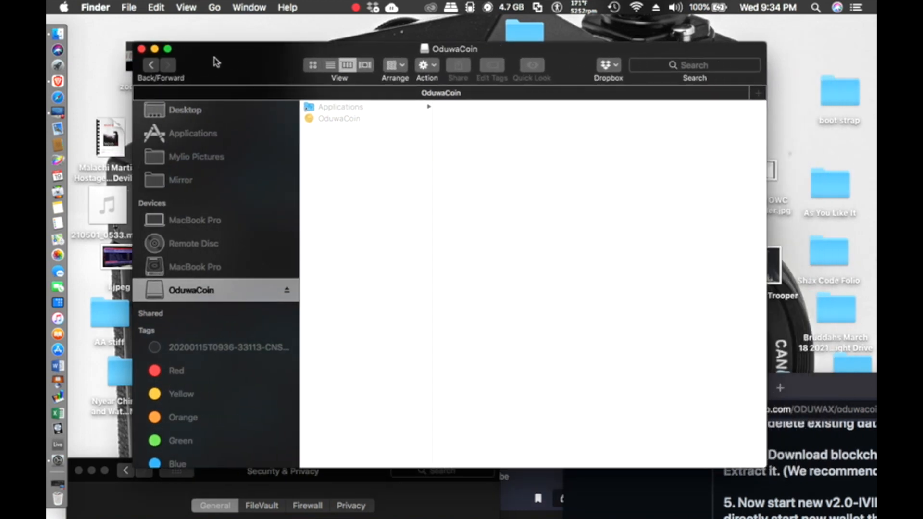
left_click(336, 109)
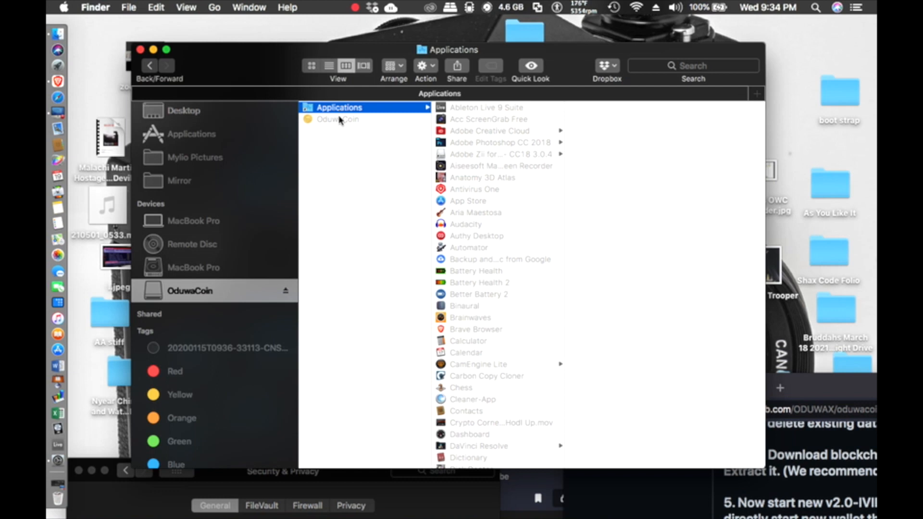
left_click(339, 118)
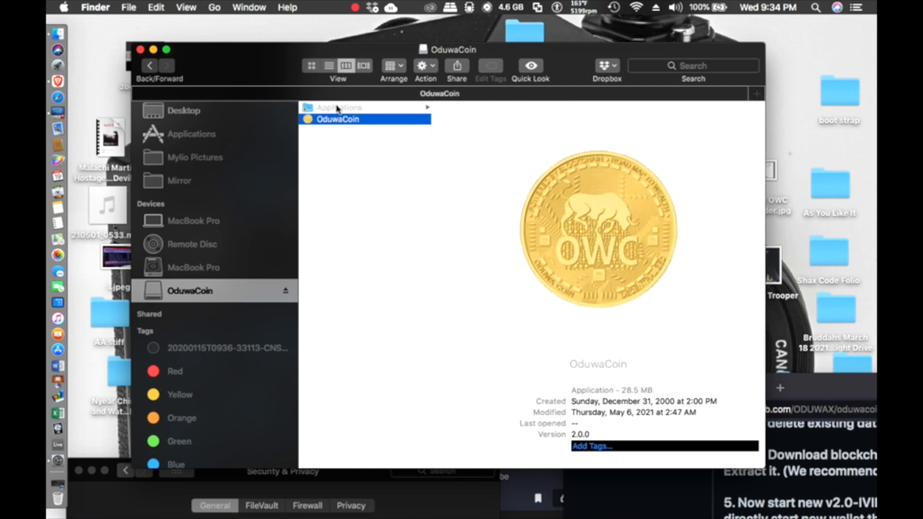
left_click(338, 109)
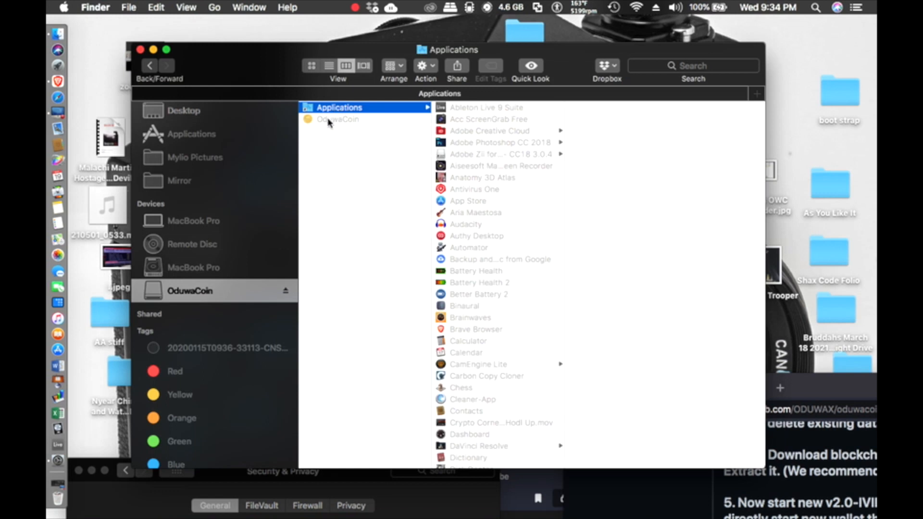
left_click_drag(329, 122, 483, 203)
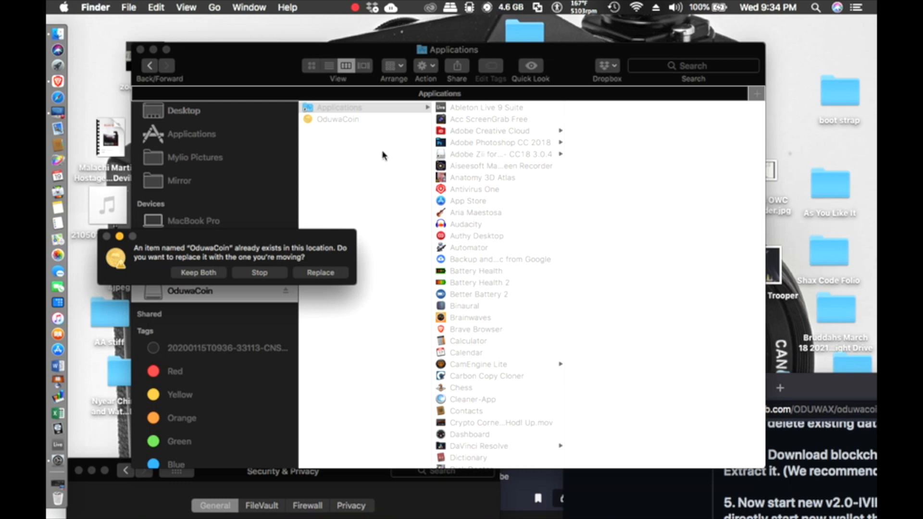
left_click(320, 273)
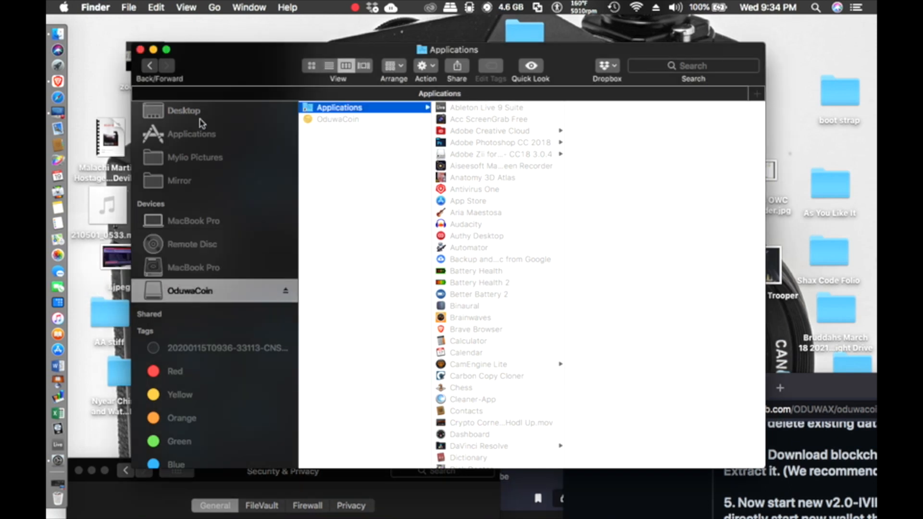
left_click(73, 68)
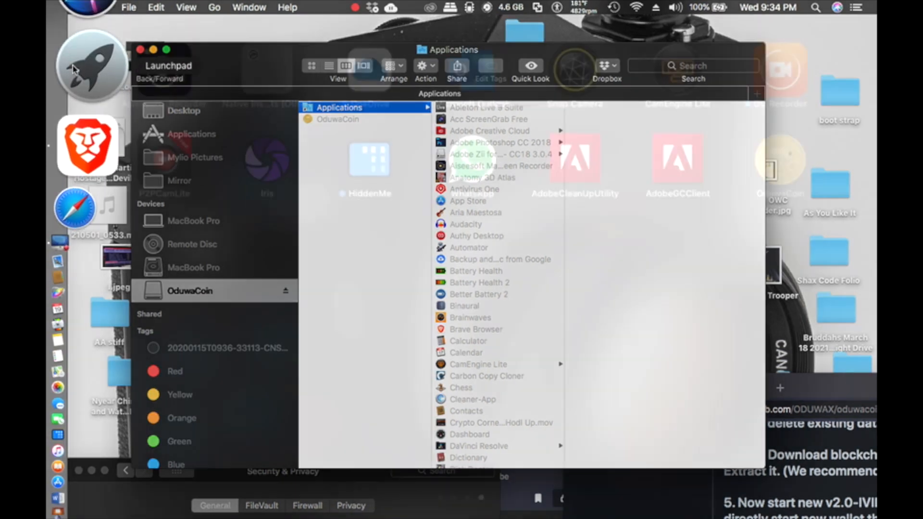
Step: Launch OduwaCoin from Launchpad to bring up its first-run Welcome dialog
left_click(770, 166)
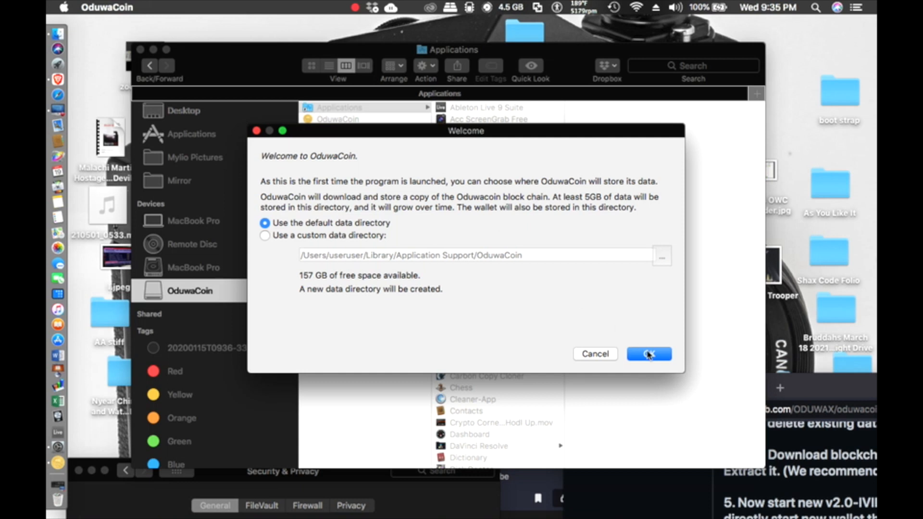
Step: Accept the default data directory so the wallet starts syncing headers, then return to Finder
left_click(649, 355)
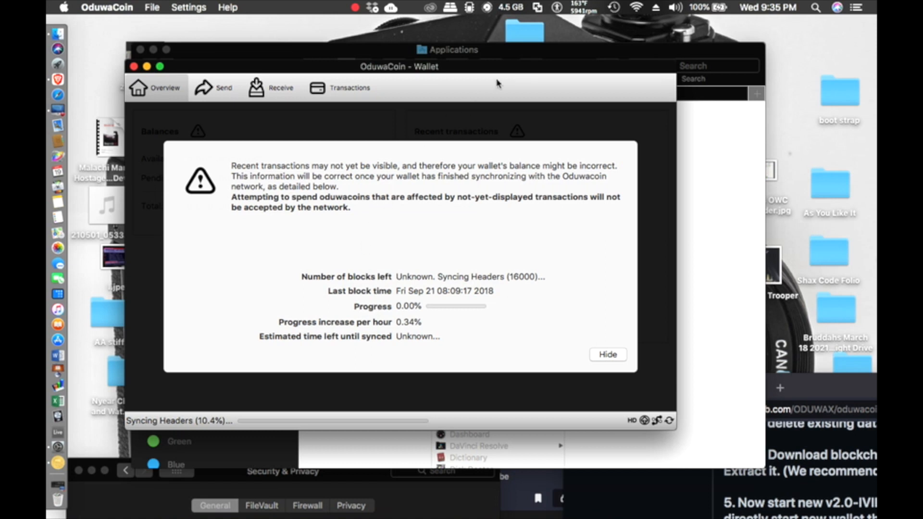
left_click(505, 60)
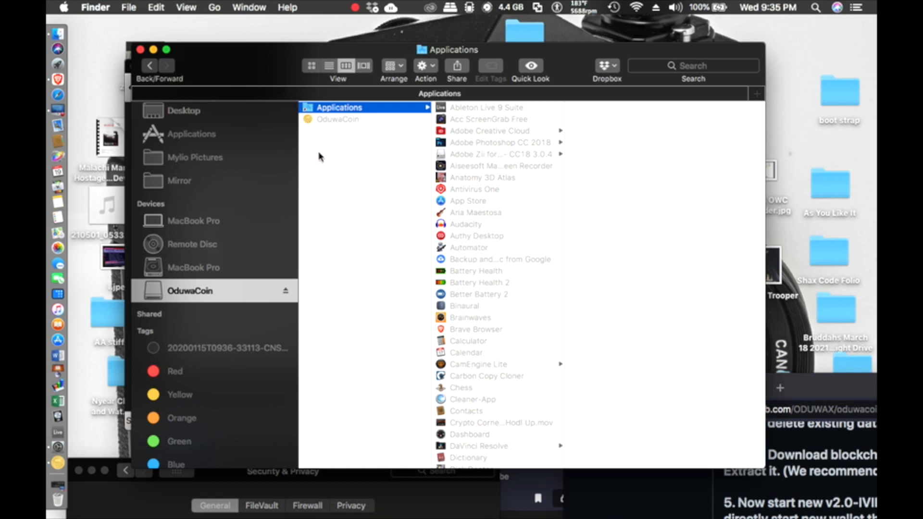
Step: Browse from the MacBook Pro drive through Users into the home folder
scroll(219, 138, "up", 10)
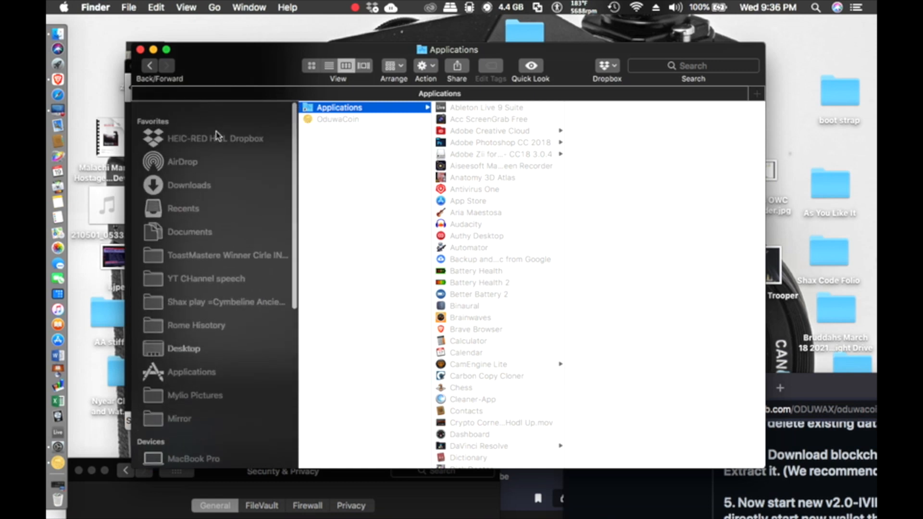
scroll(219, 138, "down", 8)
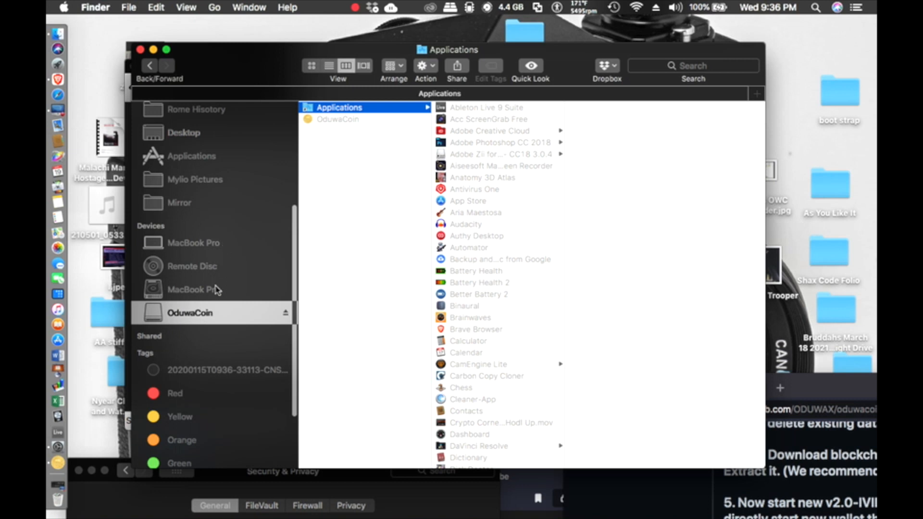
left_click(216, 290)
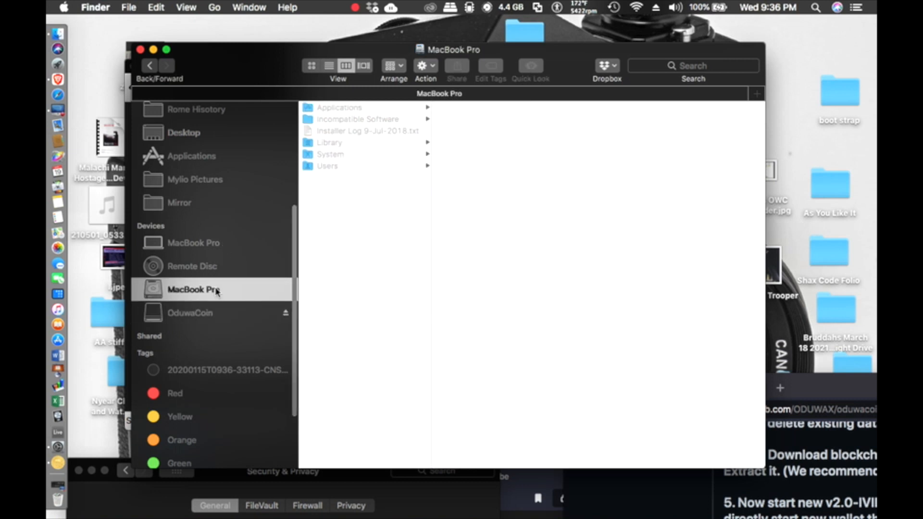
left_click(363, 166)
left_click(501, 131)
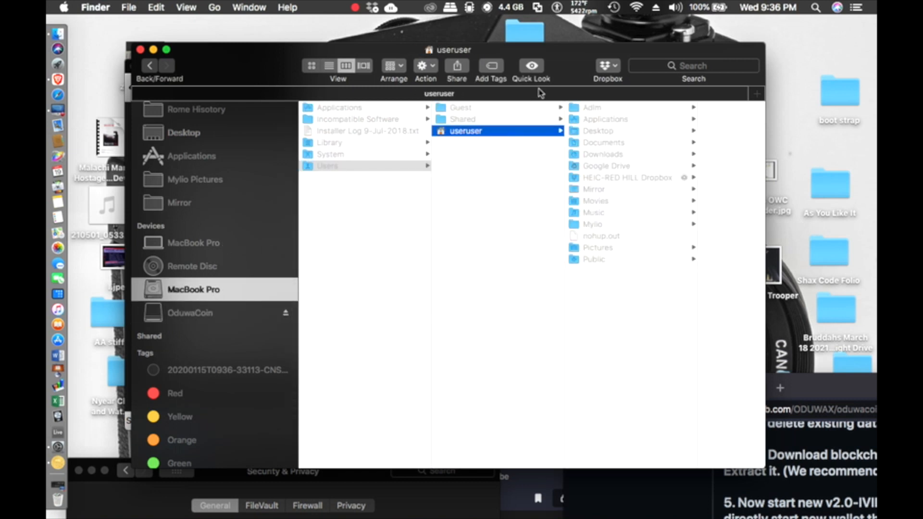
left_click_drag(567, 61, 378, 61)
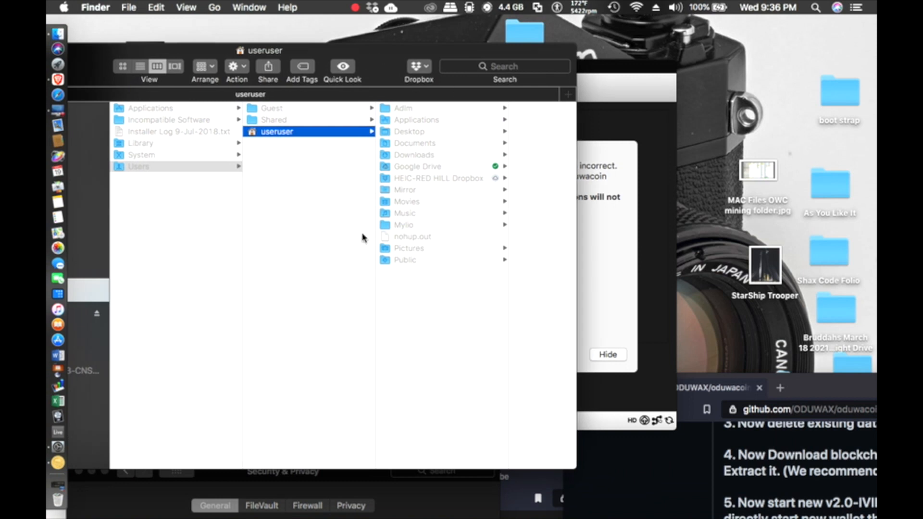
Step: Go to ~/Library, then open Application Support and its OduwaCoin data folder
left_click(214, 8)
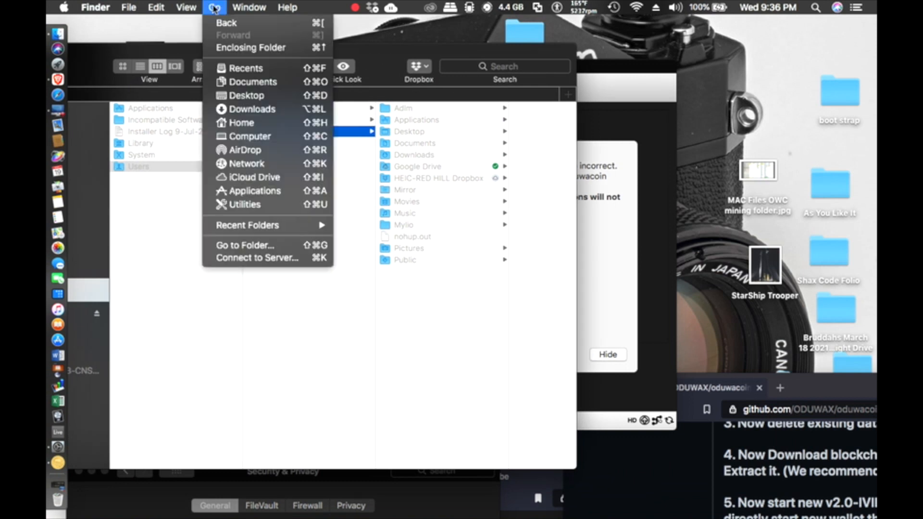
left_click(263, 246)
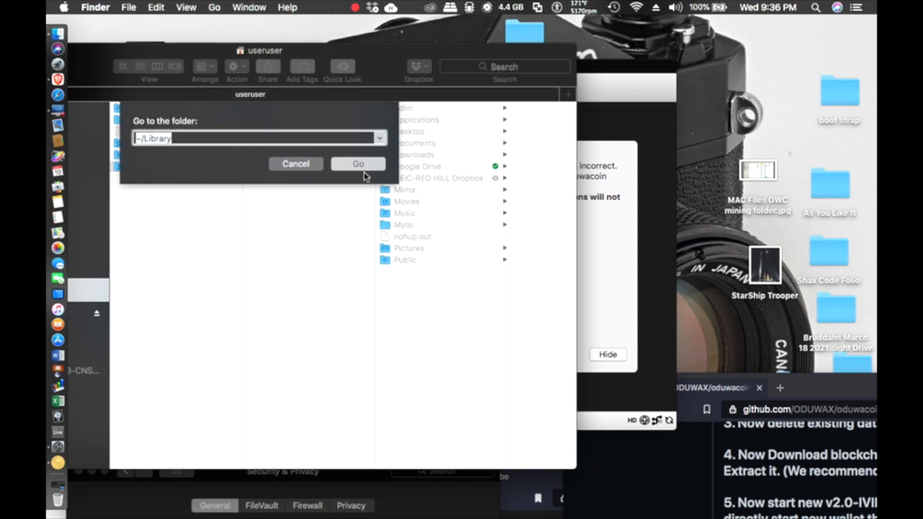
left_click(364, 176)
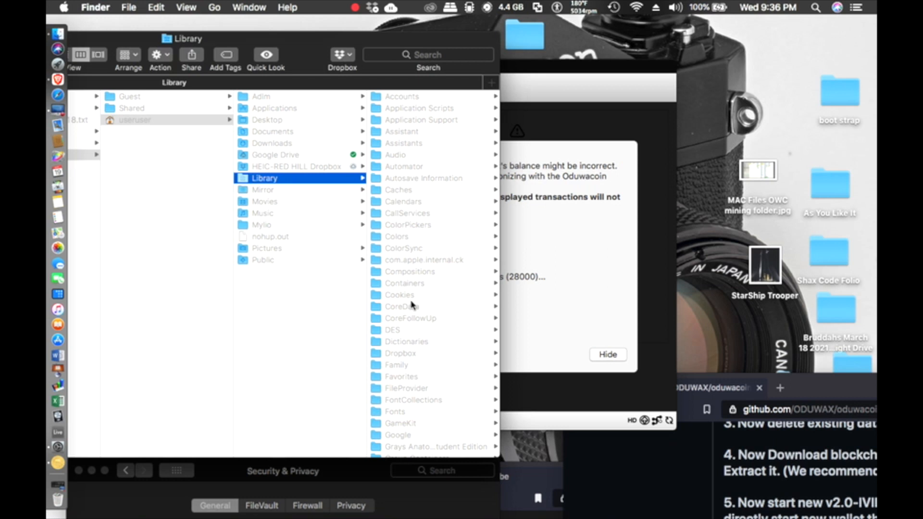
left_click(413, 120)
scroll(414, 288, "down", 3)
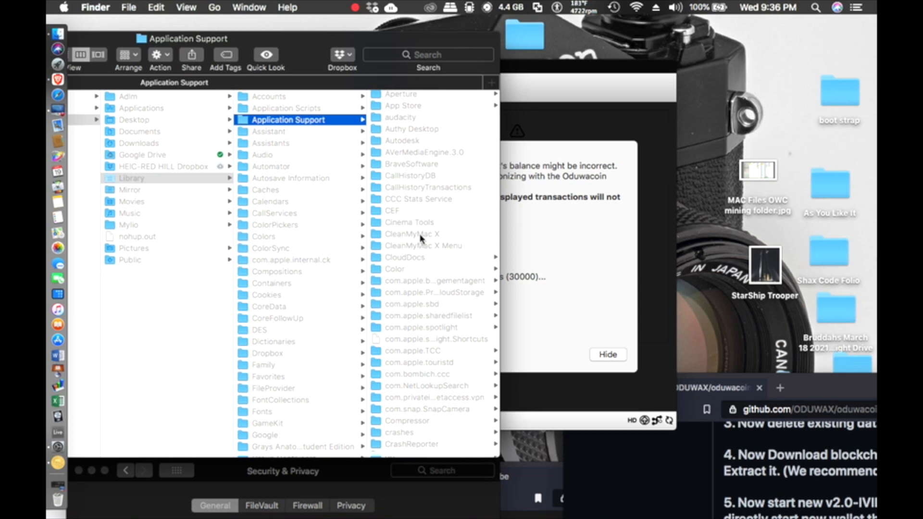
scroll(422, 313, "down", 10)
scroll(421, 325, "down", 8)
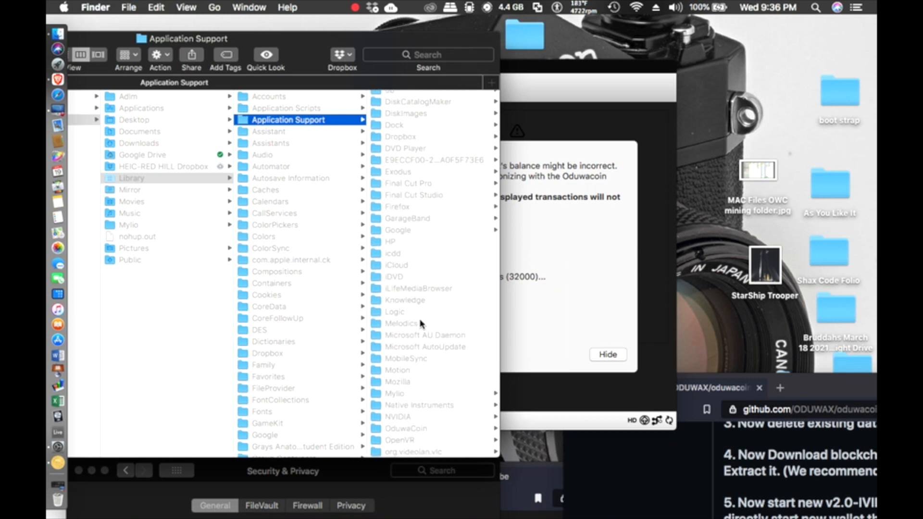
scroll(421, 324, "down", 2)
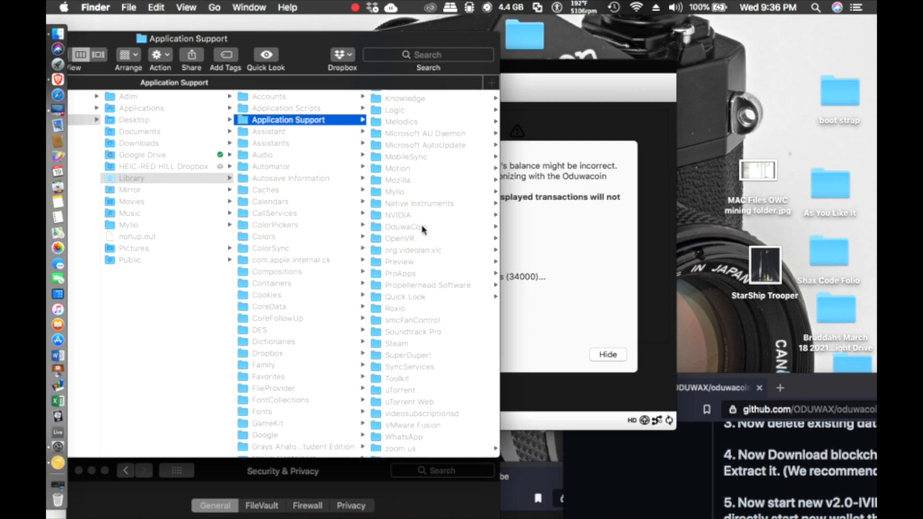
scroll(421, 319, "up", 4)
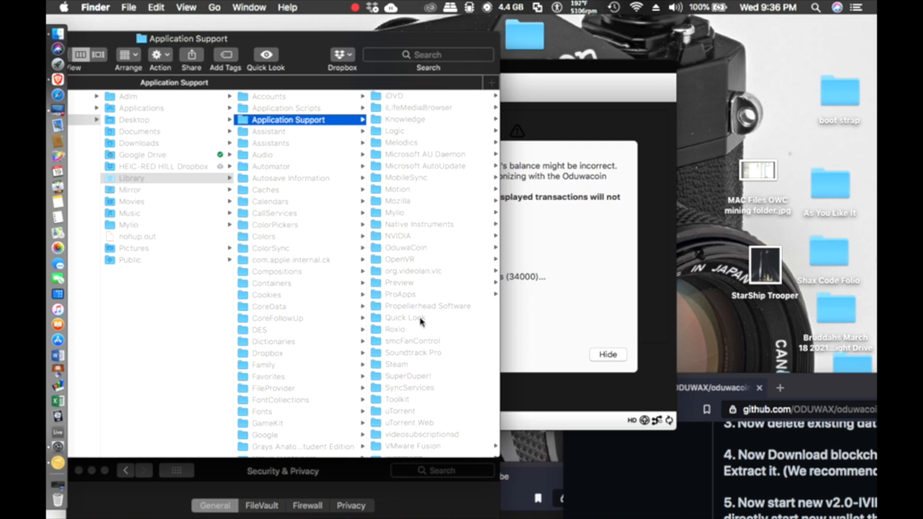
scroll(421, 322, "up", 1)
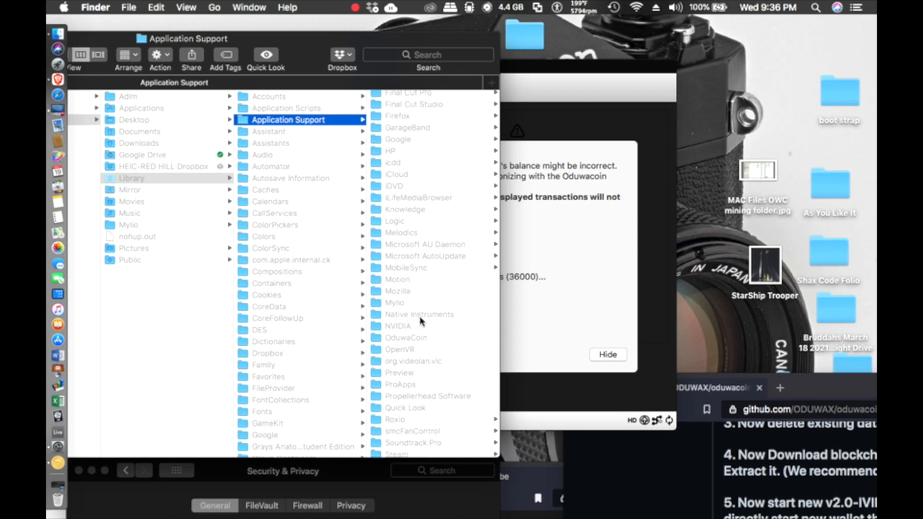
scroll(421, 321, "down", 2)
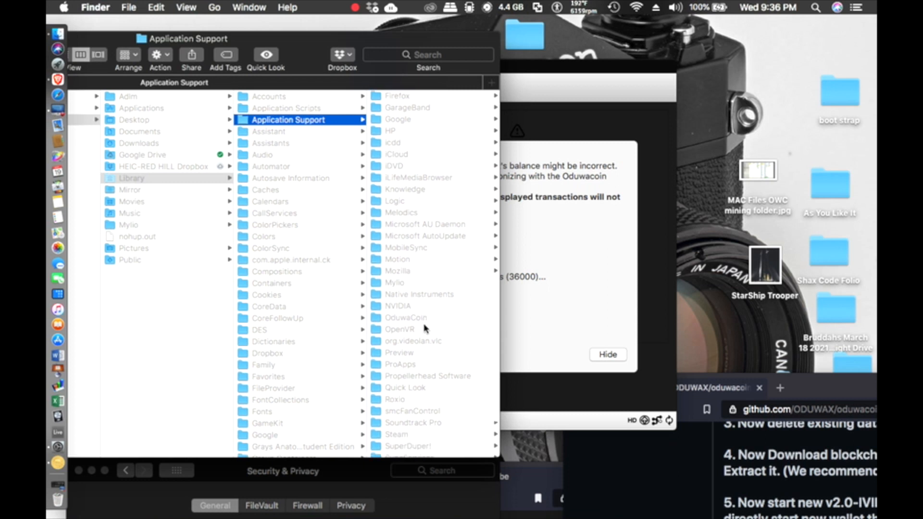
left_click(422, 321)
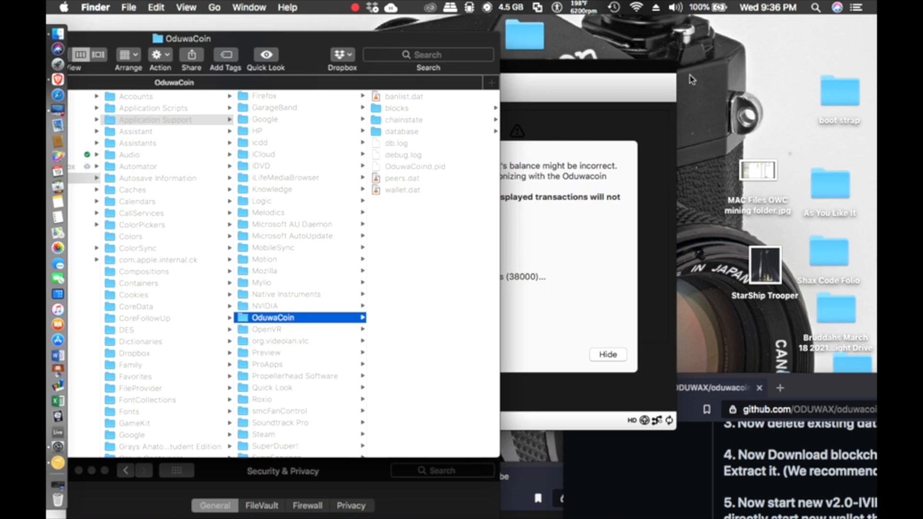
Step: Open the data folder's blocks folder alongside the downloaded blocks folder from the desktop
left_click_drag(692, 80, 665, 344)
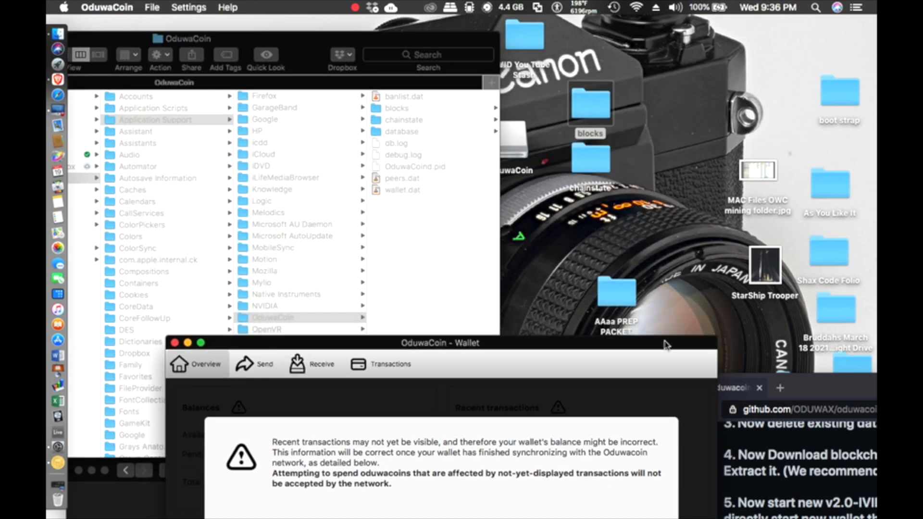
left_click(424, 246)
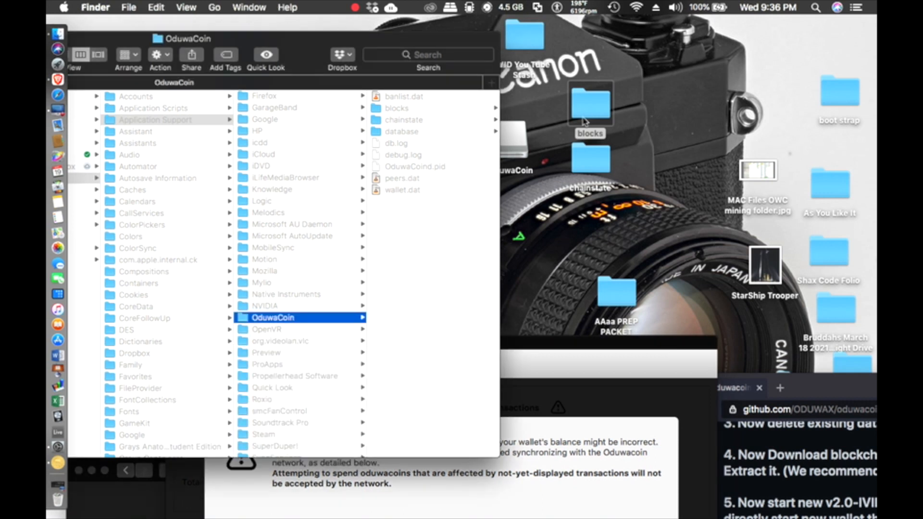
left_click(425, 107)
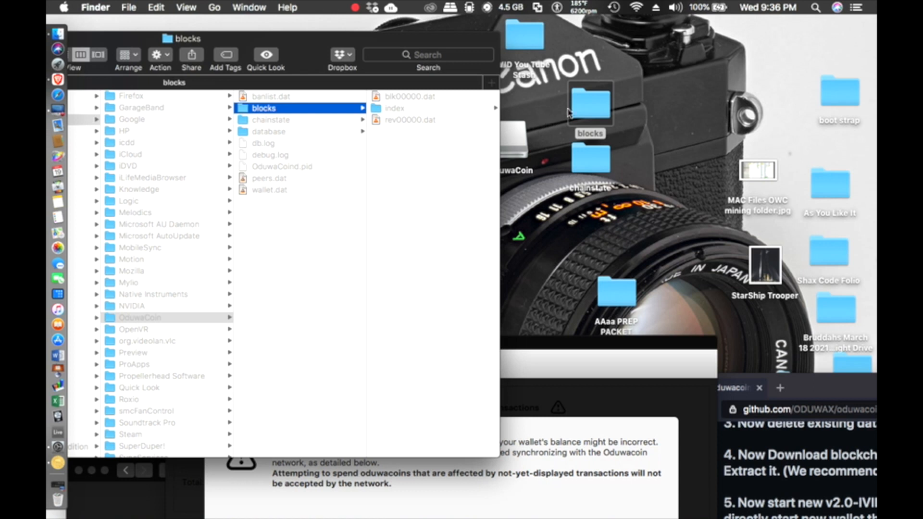
left_click(584, 110)
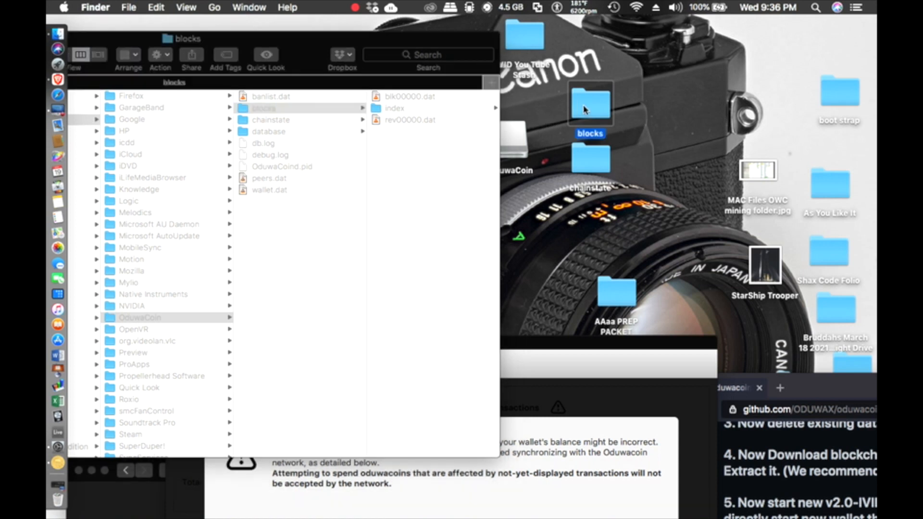
double_click(584, 109)
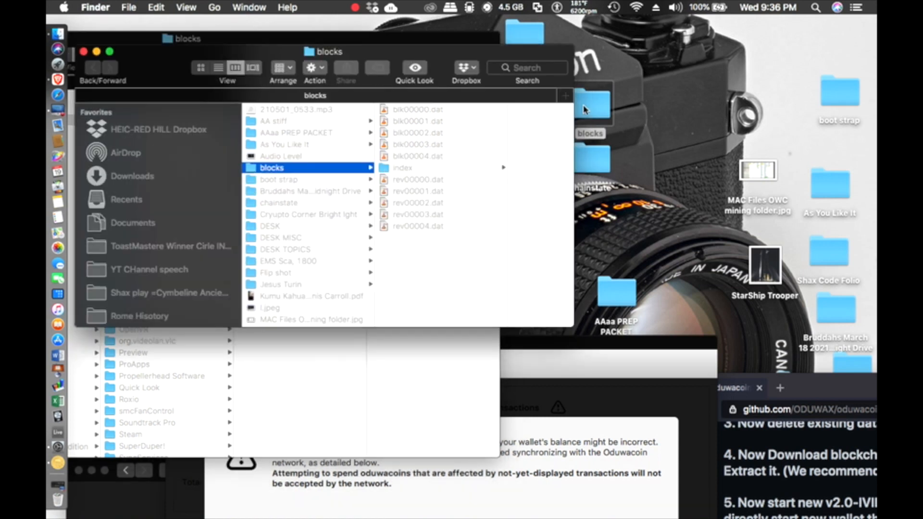
left_click(426, 110)
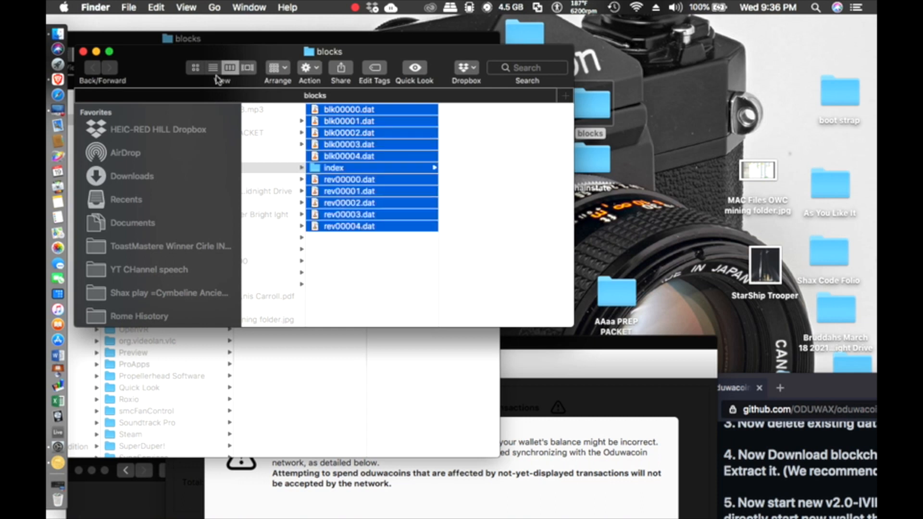
Step: Move all downloaded block files into OduwaCoin/blocks, replacing every existing file
left_click_drag(177, 68, 635, 75)
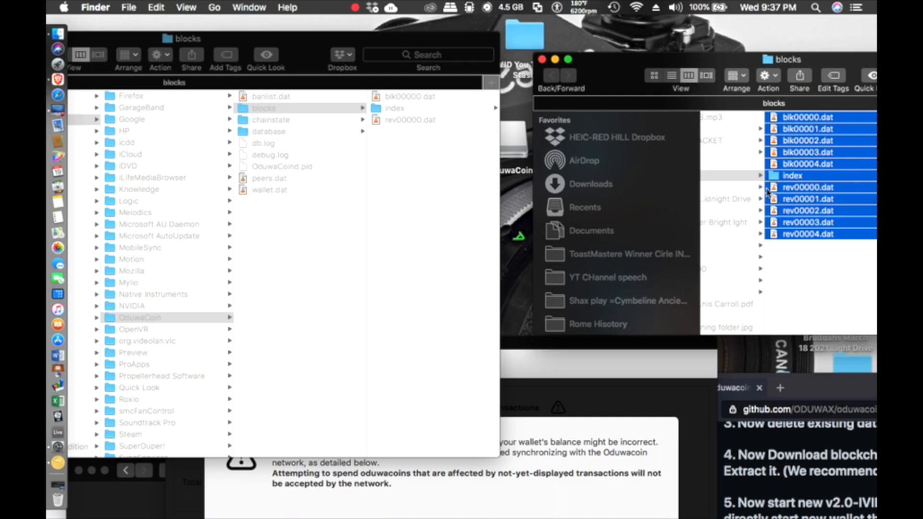
left_click_drag(789, 188, 391, 207)
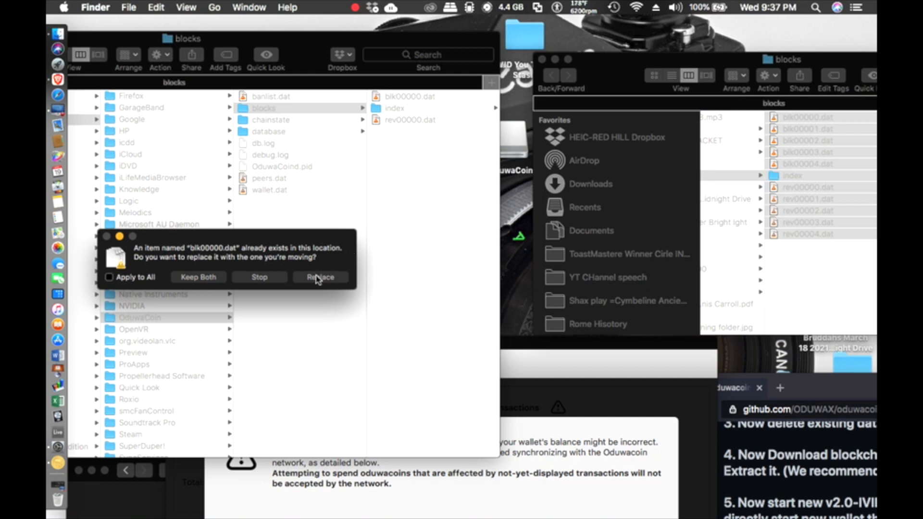
left_click(318, 278)
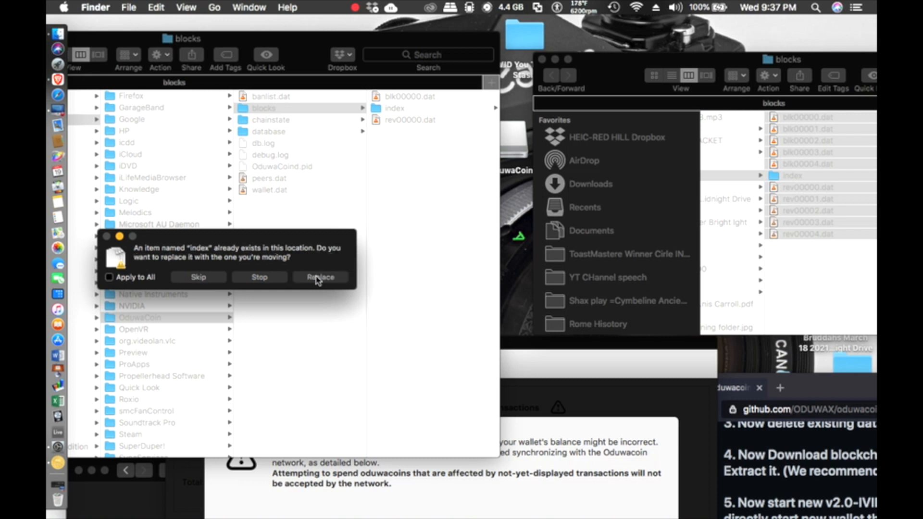
left_click(109, 278)
left_click(313, 280)
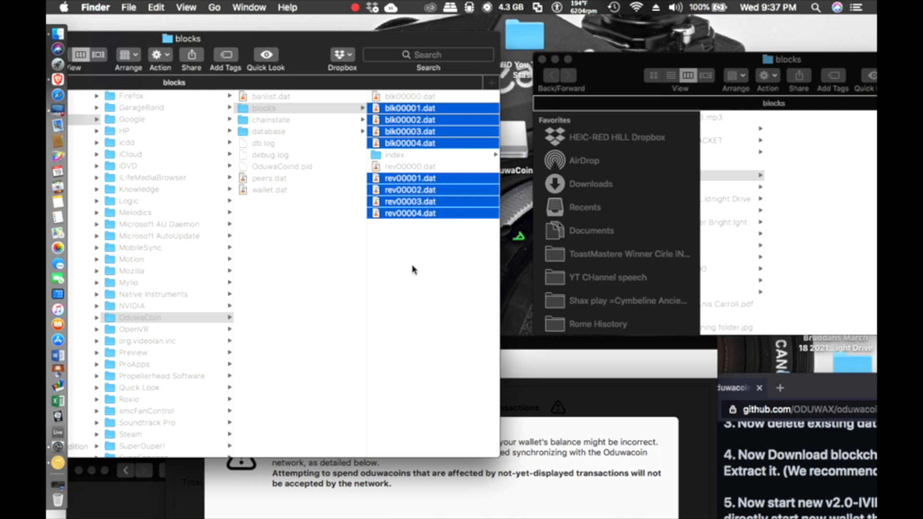
left_click_drag(611, 83, 640, 334)
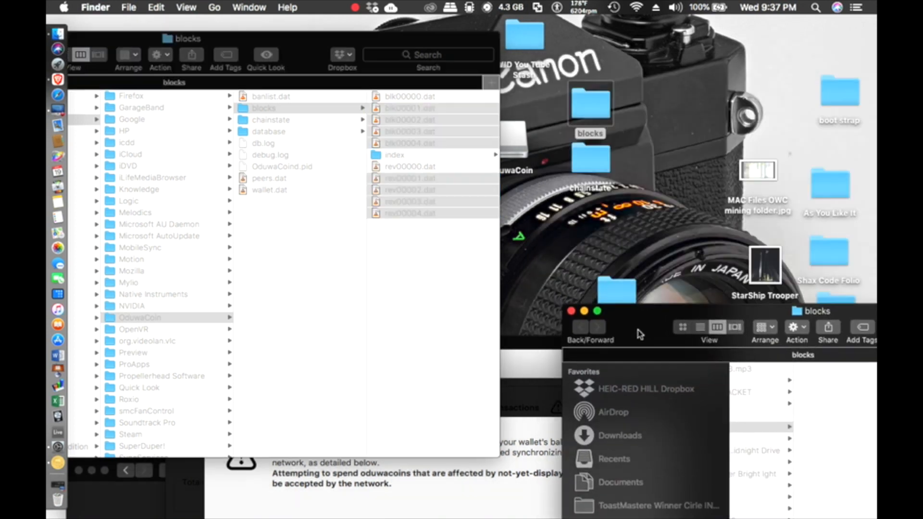
Step: Open the downloaded chainstate folder and the data folder's chainstate, selecting all nine downloaded files
double_click(584, 164)
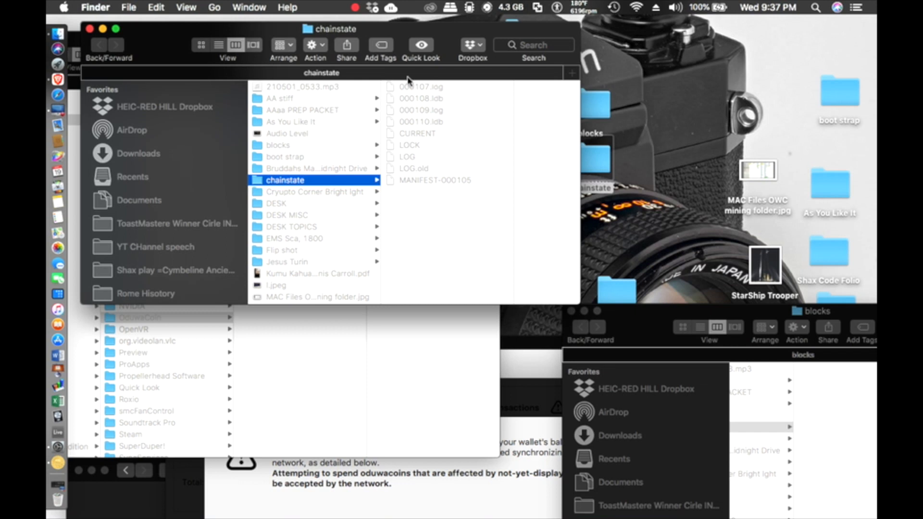
left_click_drag(182, 39, 596, 39)
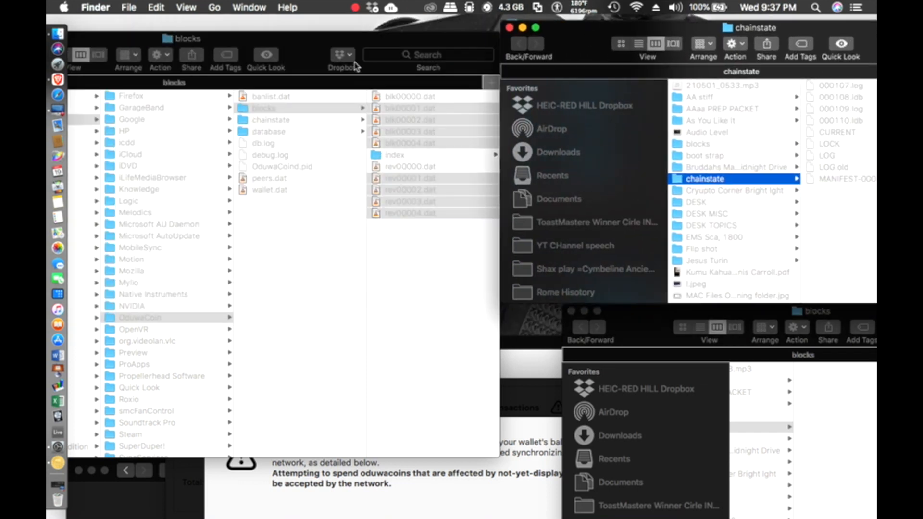
left_click(273, 124)
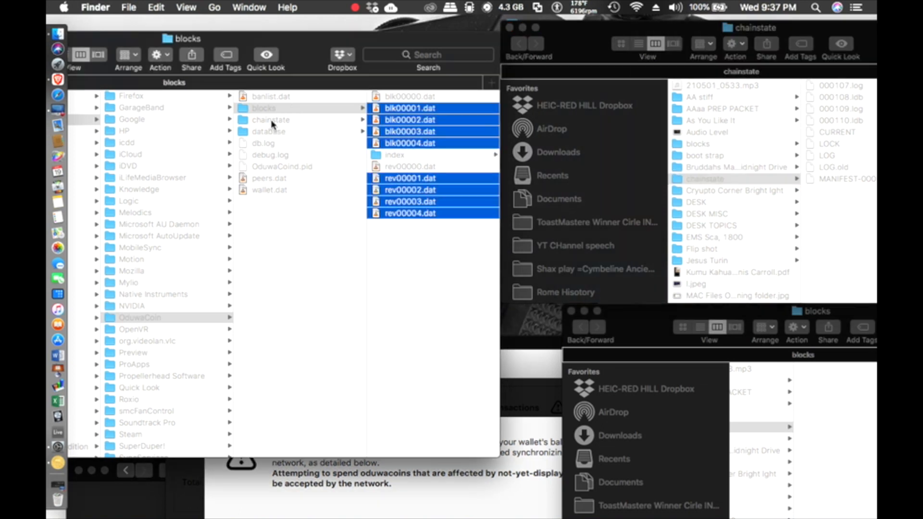
left_click(273, 123)
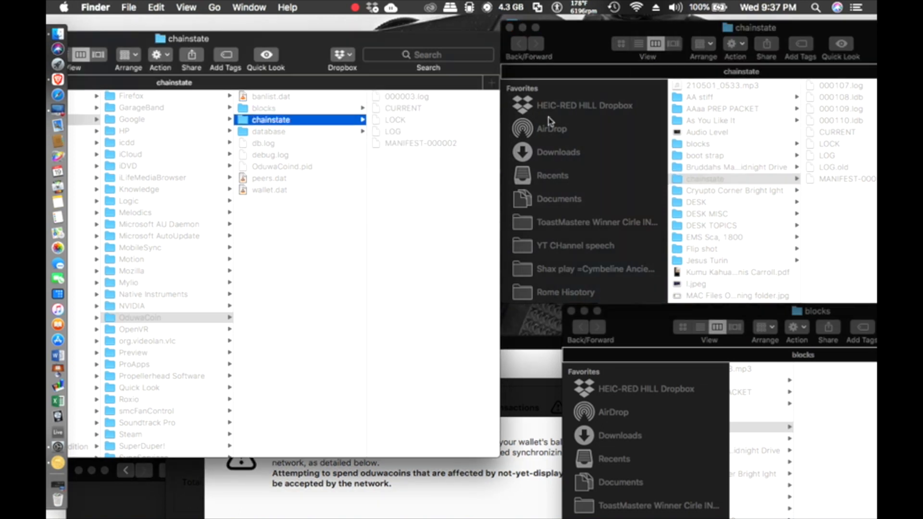
left_click_drag(574, 39, 445, 32)
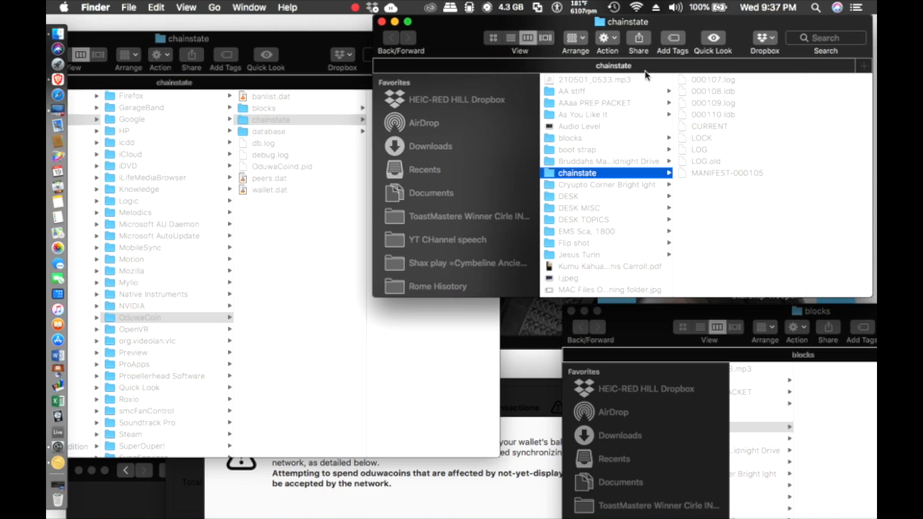
left_click(699, 81)
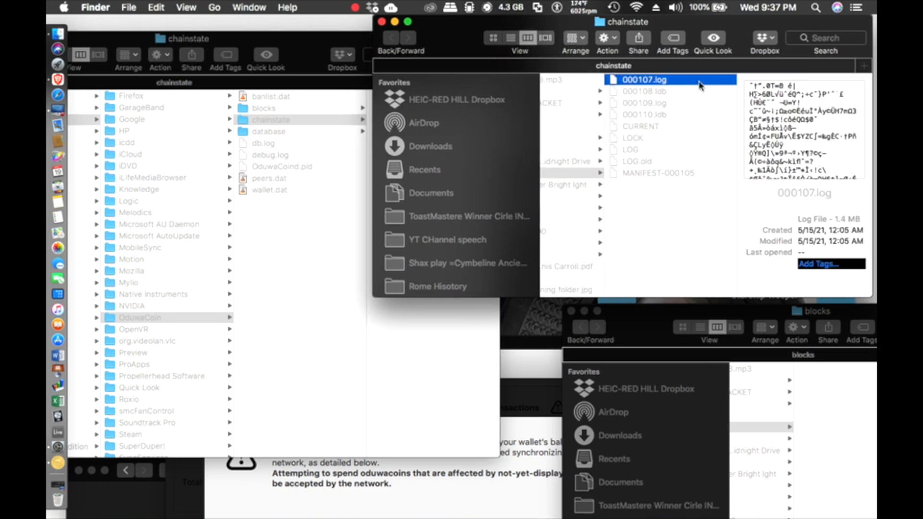
left_click(645, 173, "shift")
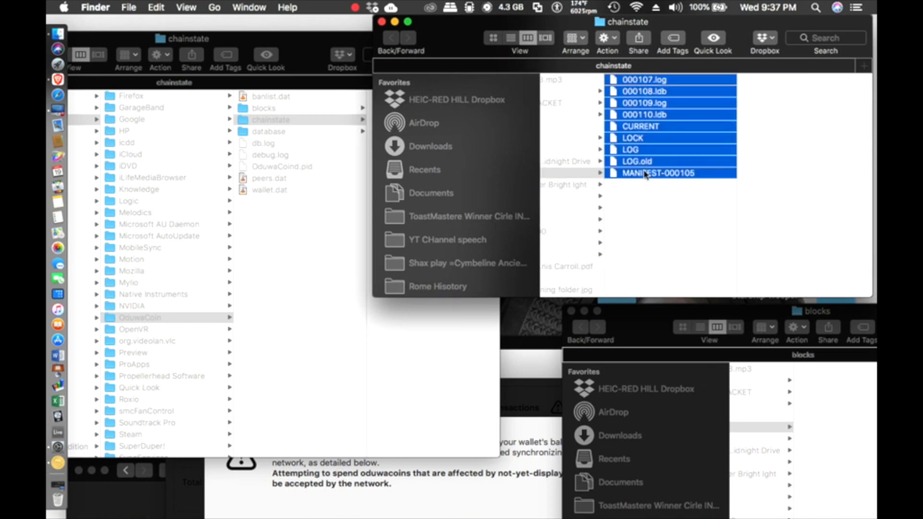
Step: Move the nine chainstate files into OduwaCoin/chainstate, replacing all existing ones
left_click_drag(449, 41, 597, 40)
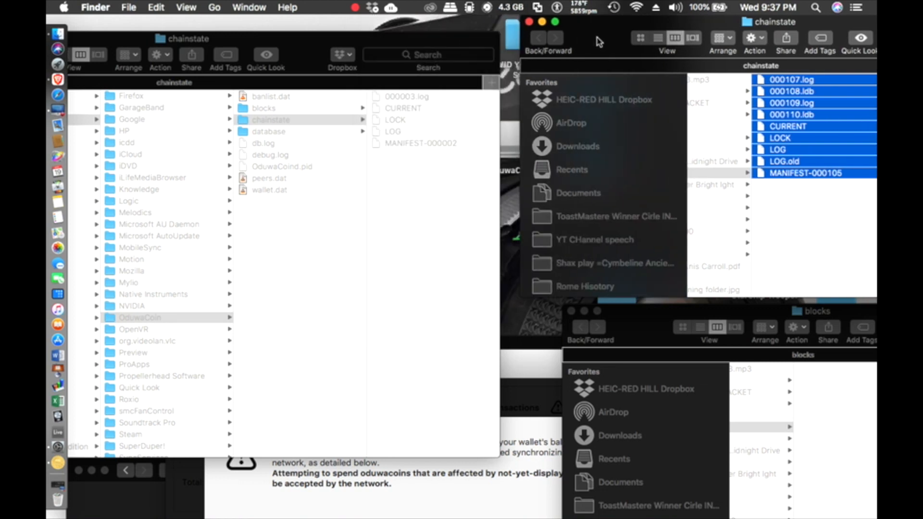
left_click_drag(811, 127, 398, 188)
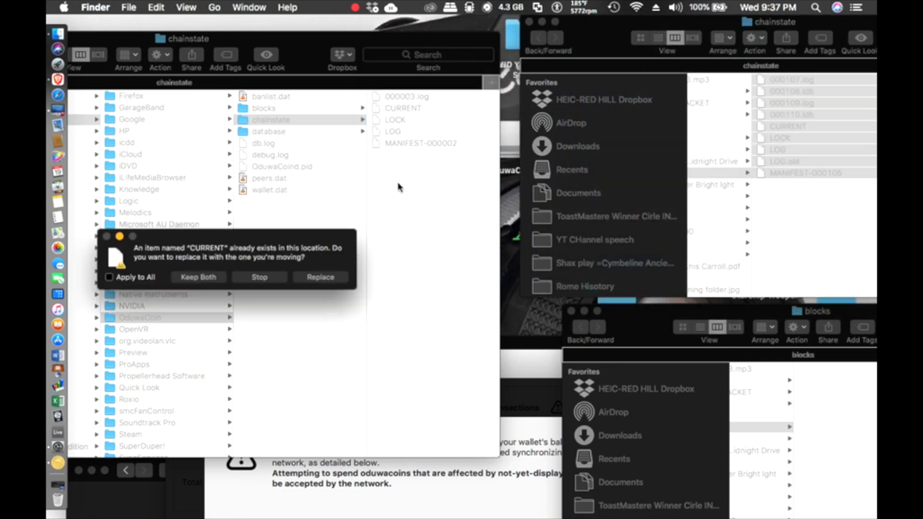
left_click(109, 278)
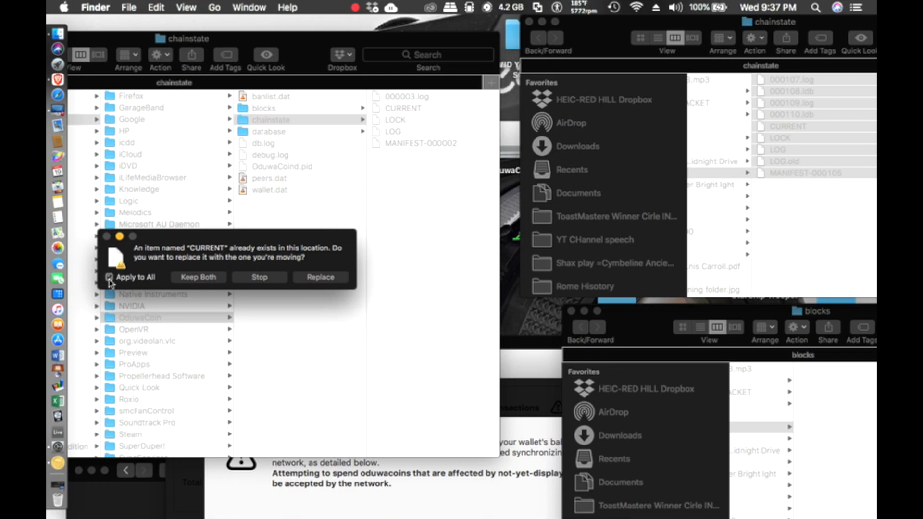
left_click(322, 278)
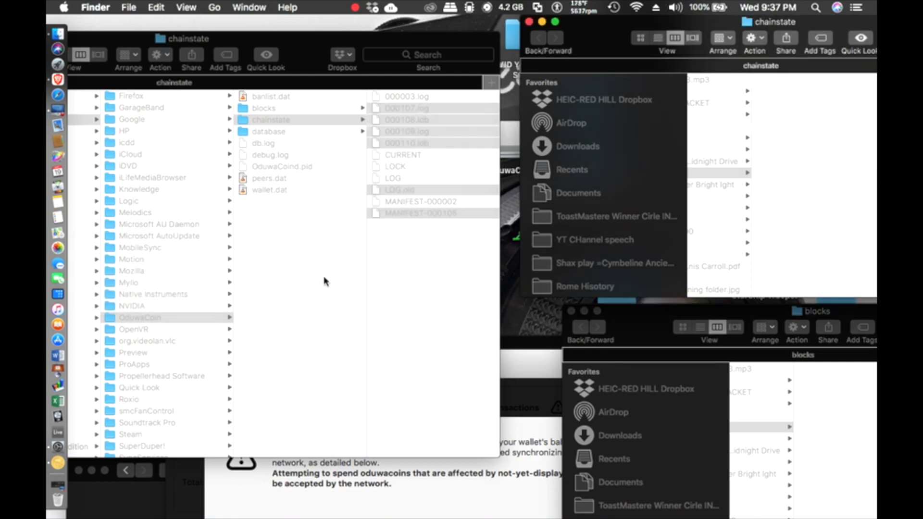
Step: Maximise the chainstate window to check the files, close it, and bring the wallet forward
left_click(427, 286)
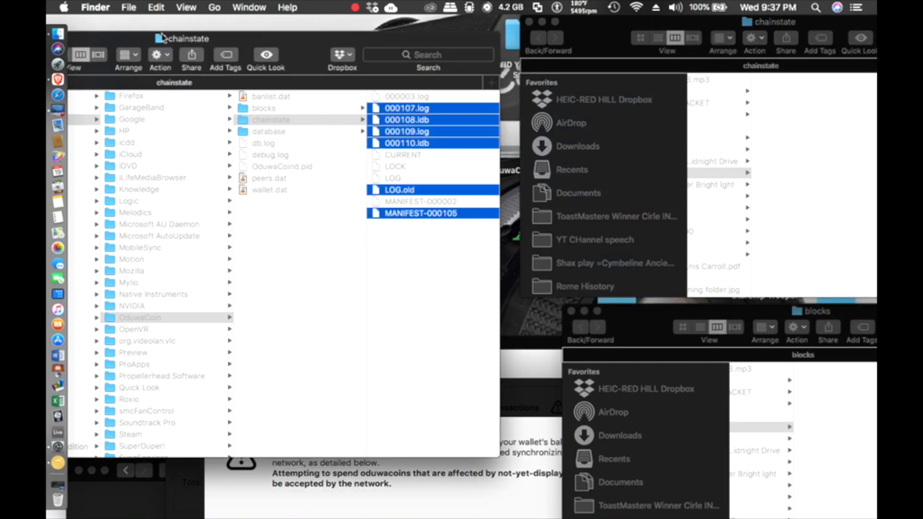
double_click(134, 42)
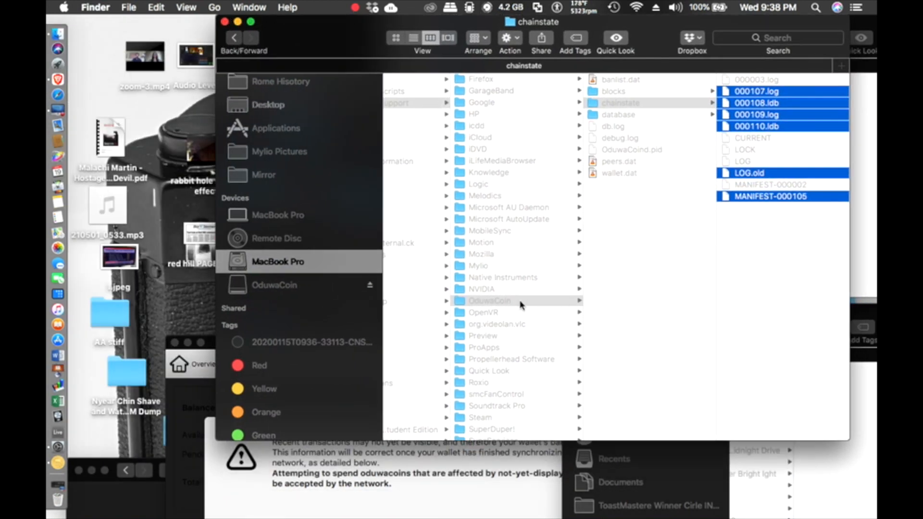
scroll(520, 304, "left", 5)
scroll(532, 124, "left", 3)
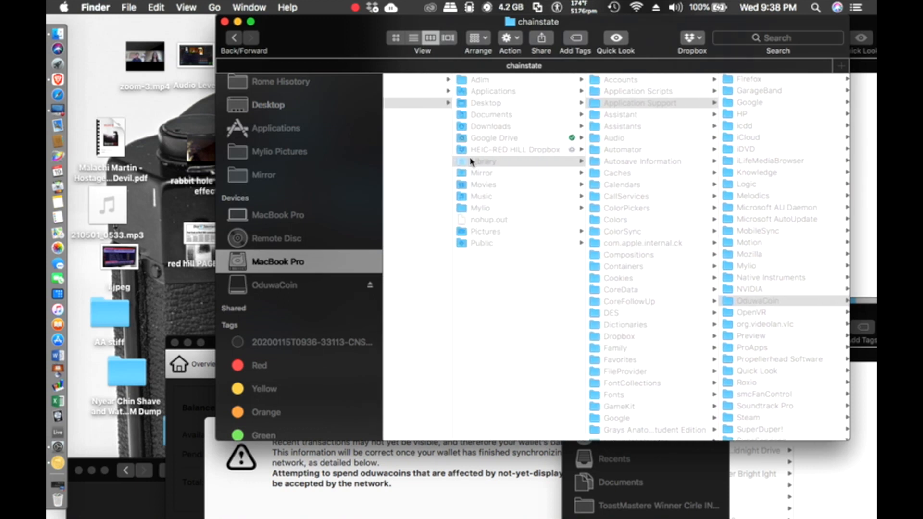
scroll(479, 173, "left", 3)
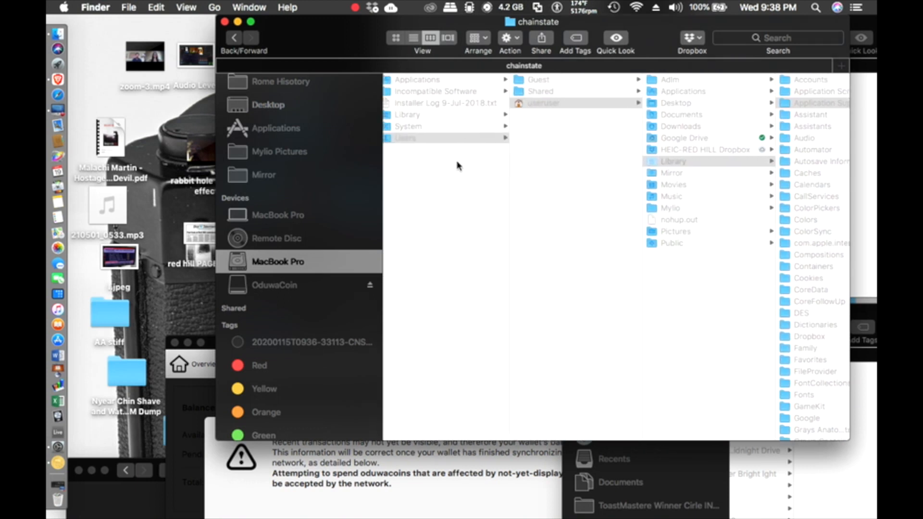
left_click(224, 22)
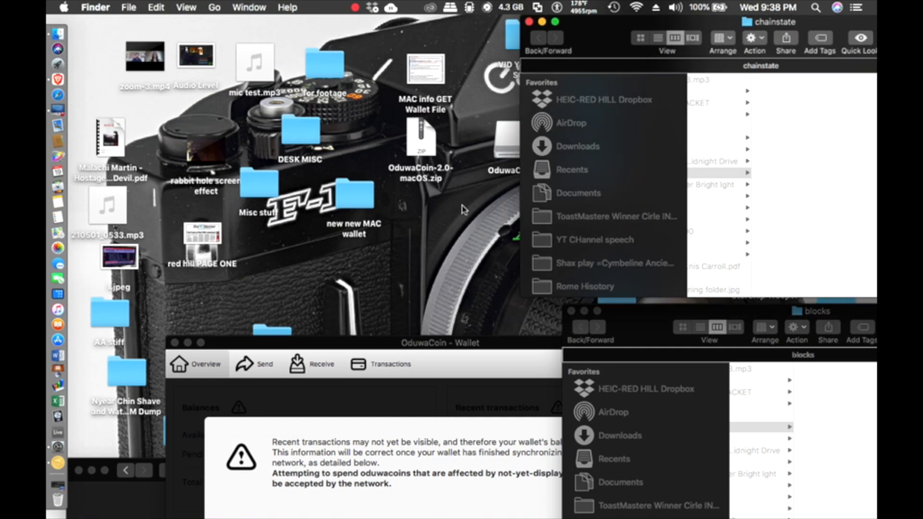
left_click_drag(496, 345, 454, 29)
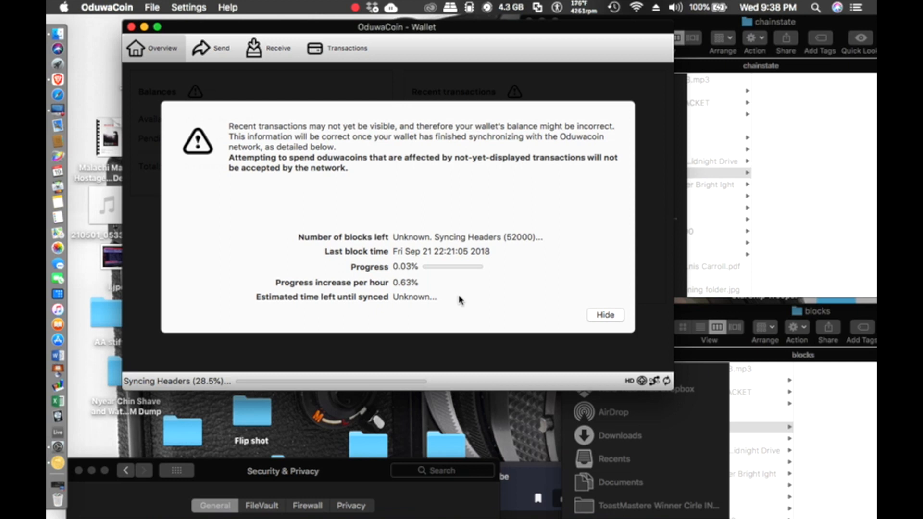
Step: Check the wallet's header sync at 30.1%, then quit OduwaCoin from its menu
mouse_move(250, 28)
left_mouse_down()
mouse_move(241, 311)
mouse_move(241, 37)
left_mouse_up()
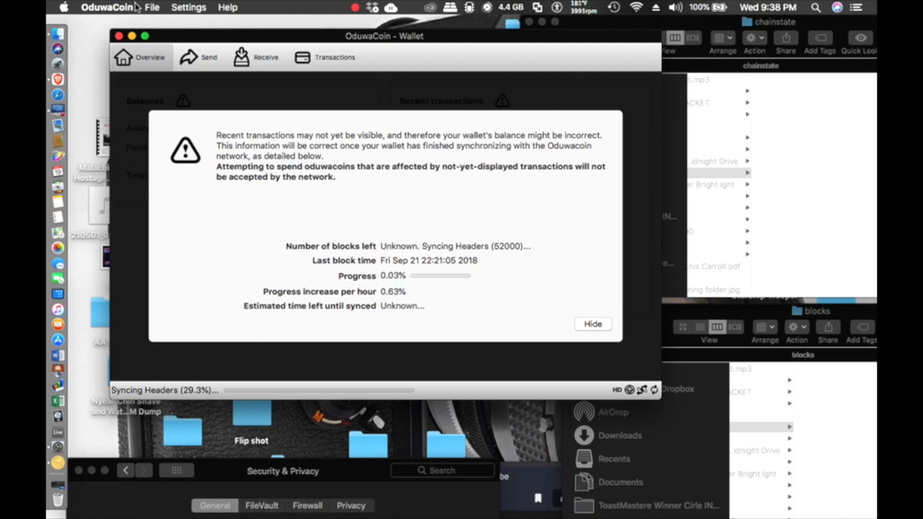
left_click(152, 7)
mouse_move(128, 5)
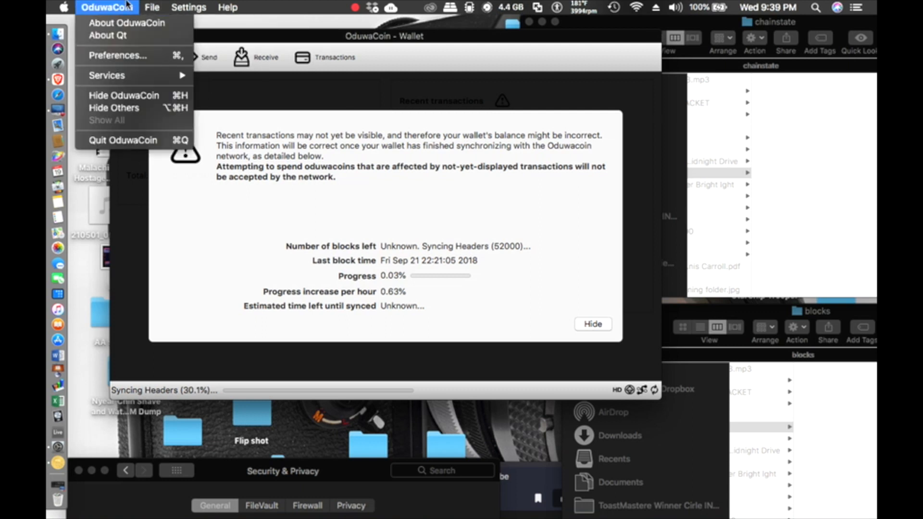
left_click(143, 141)
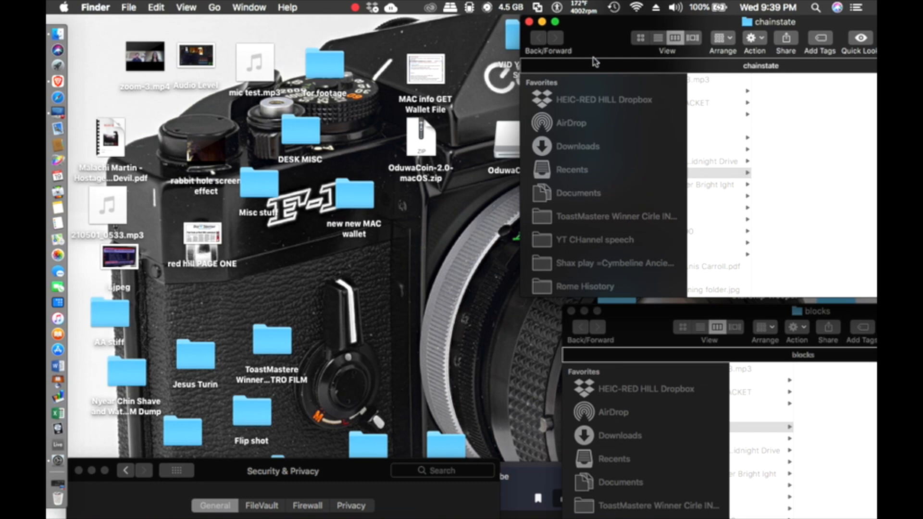
Step: Close the chainstate and blocks Finder windows
left_click_drag(558, 50, 233, 58)
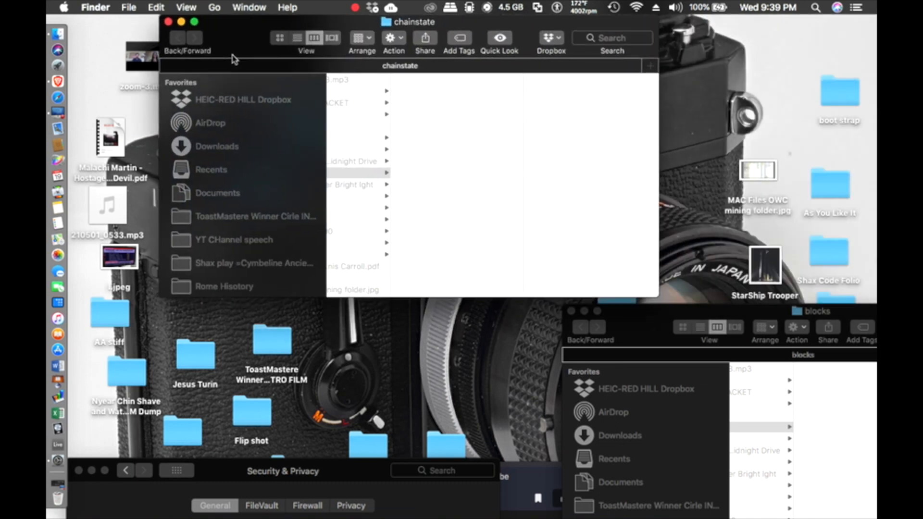
left_click(168, 21)
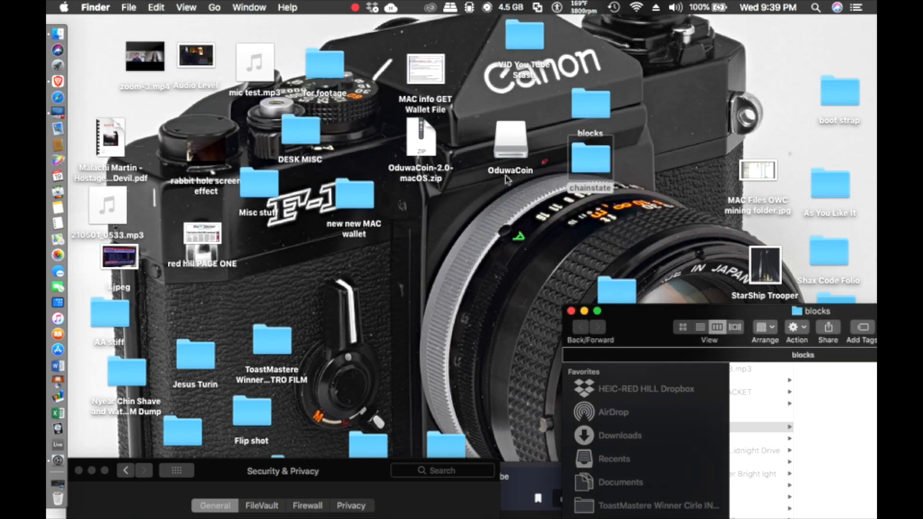
left_click_drag(638, 327, 283, 106)
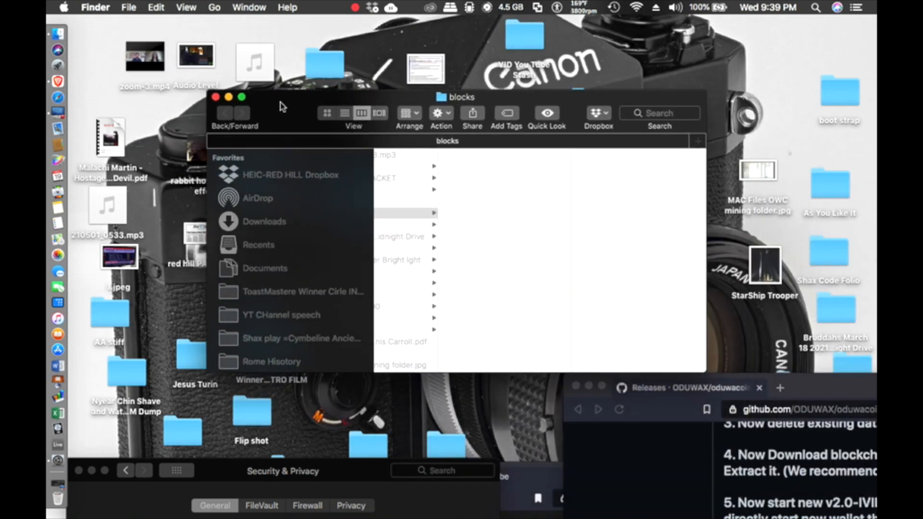
left_click(215, 97)
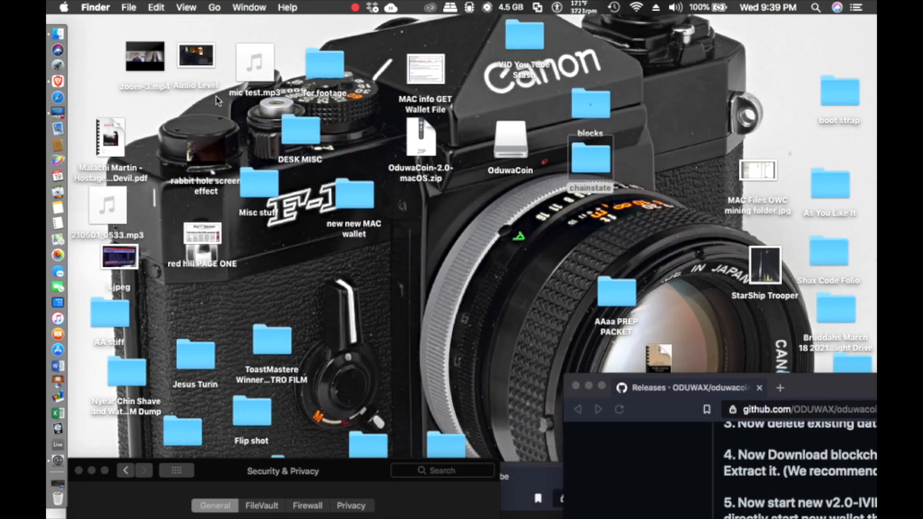
left_click(550, 240)
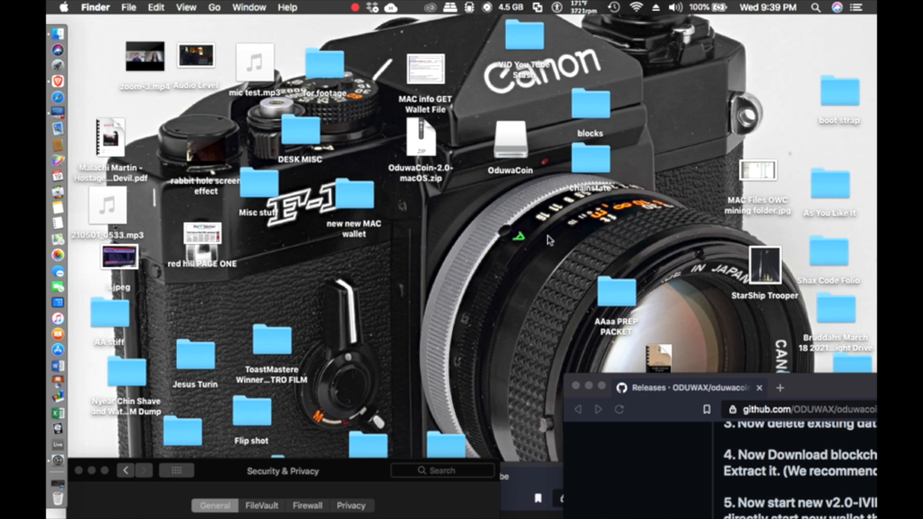
Step: Look through the new new MAC wallet folder, then relaunch OduwaCoin from Launchpad
double_click(356, 197)
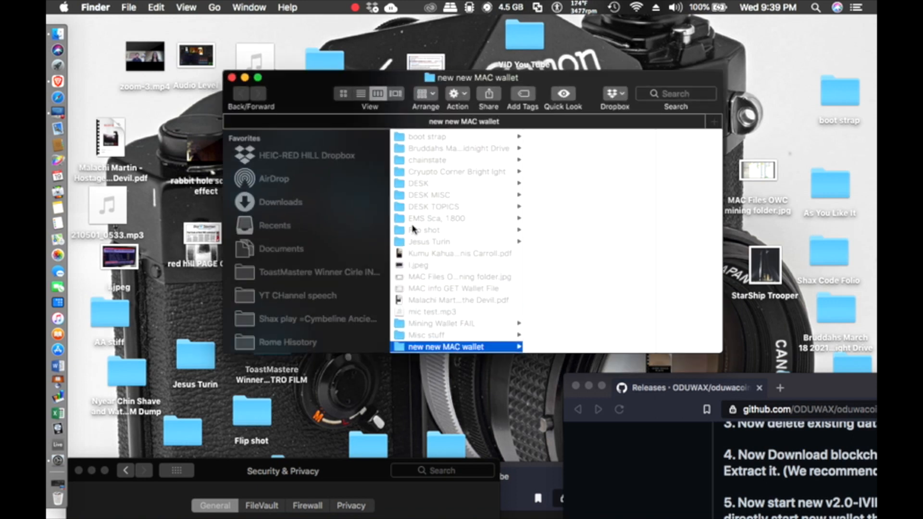
scroll(415, 226, "down", 5)
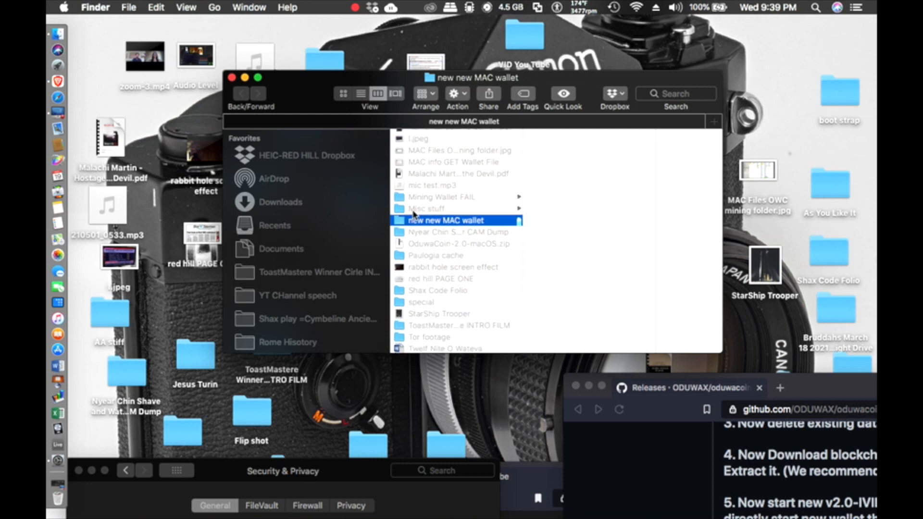
scroll(414, 216, "up", 5)
left_click(233, 78)
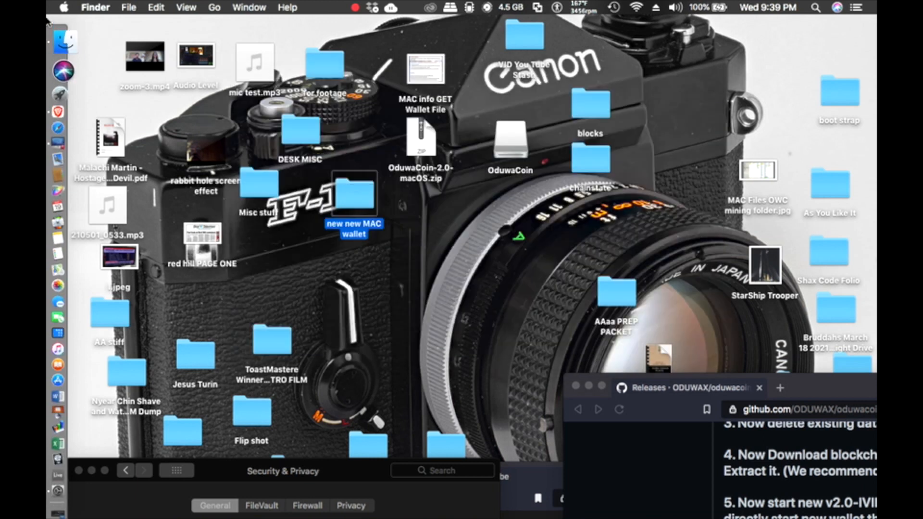
left_click(79, 72)
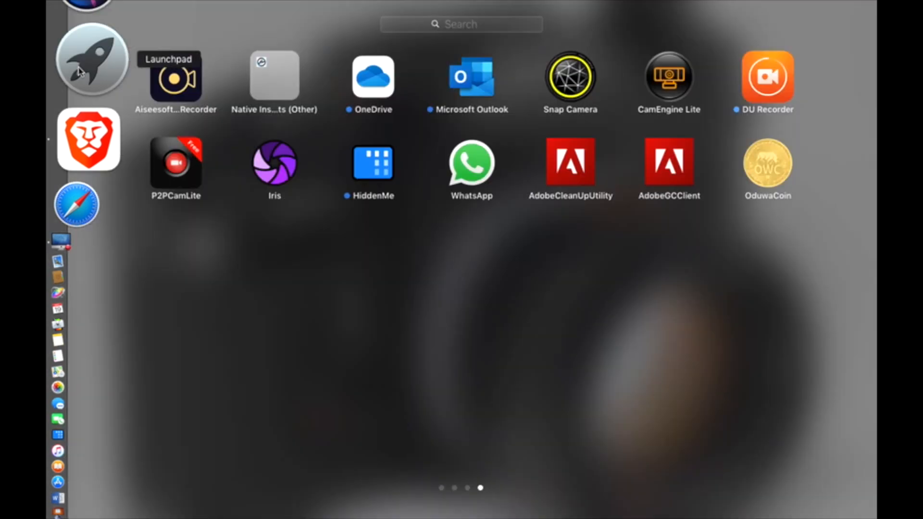
left_click(772, 180)
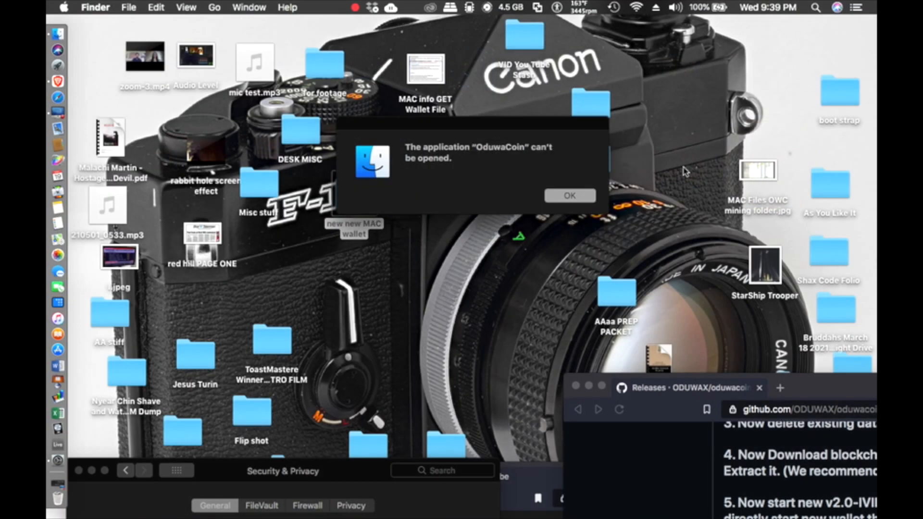
Step: Dismiss the can't-be-opened alert and start OduwaCoin directly from the mounted OduwaCoin disk
left_click(574, 196)
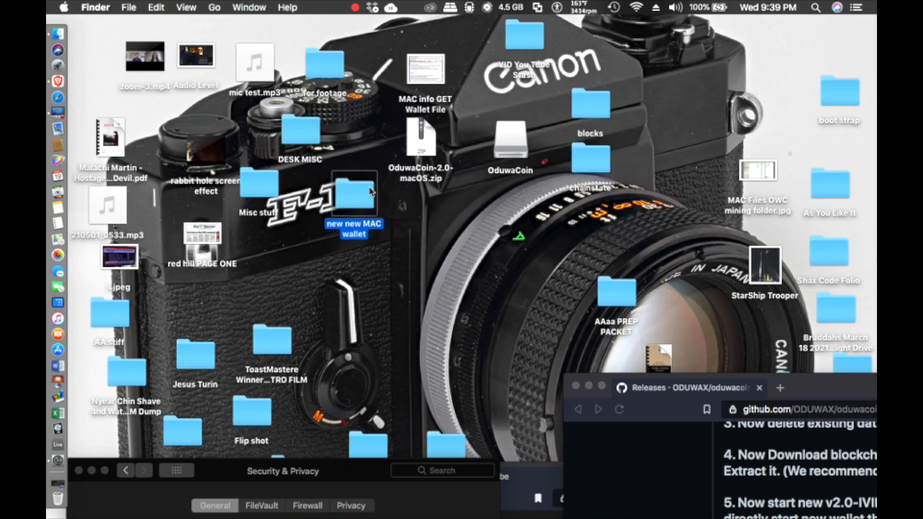
double_click(364, 198)
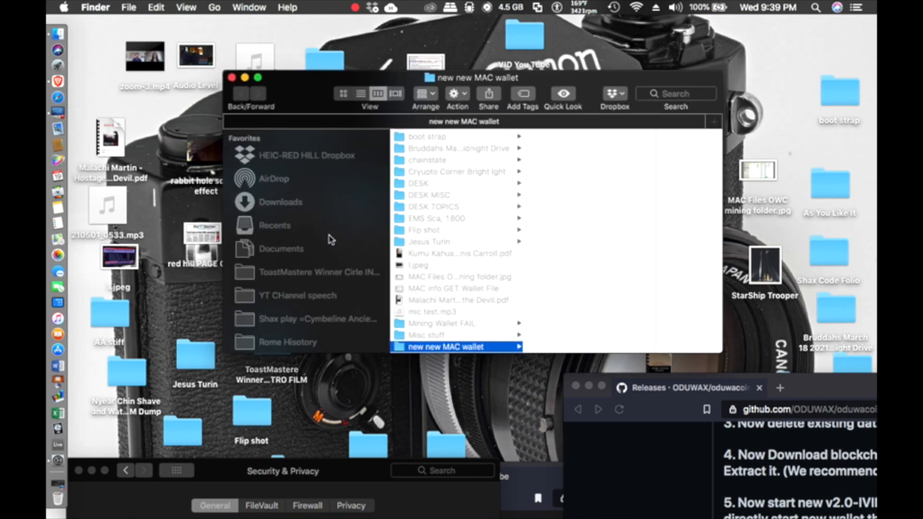
scroll(330, 240, "down", 10)
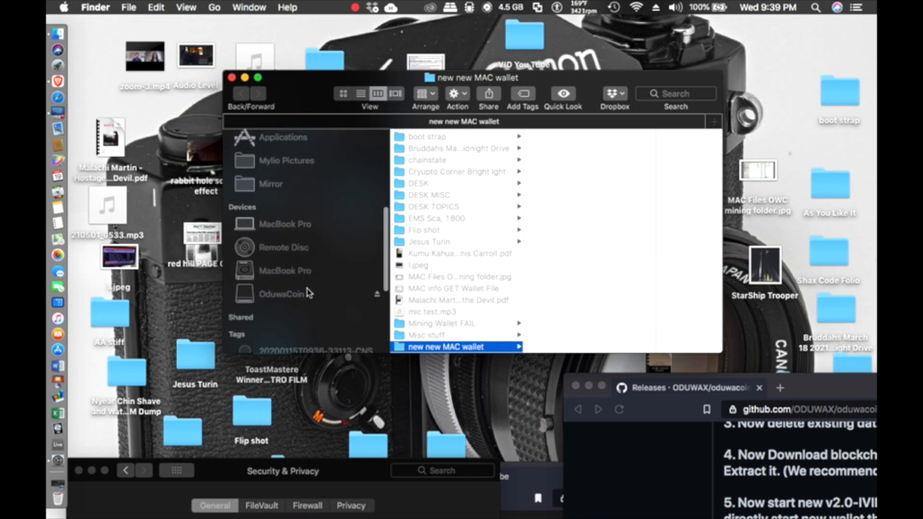
left_click(309, 292)
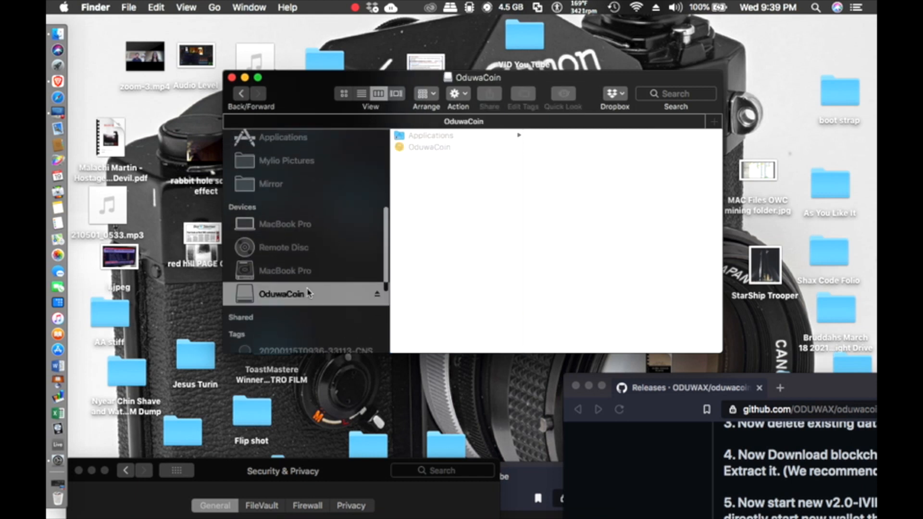
left_click(429, 147)
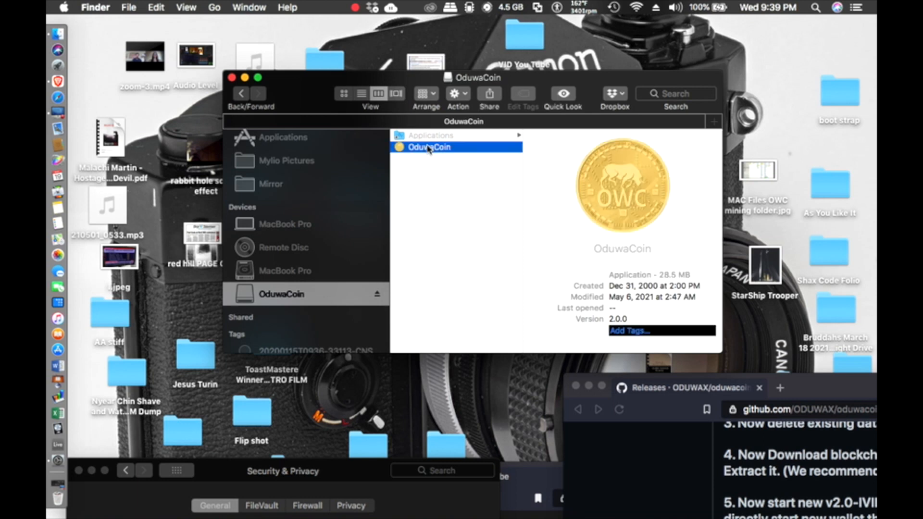
left_click_drag(428, 139, 447, 164)
double_click(395, 148)
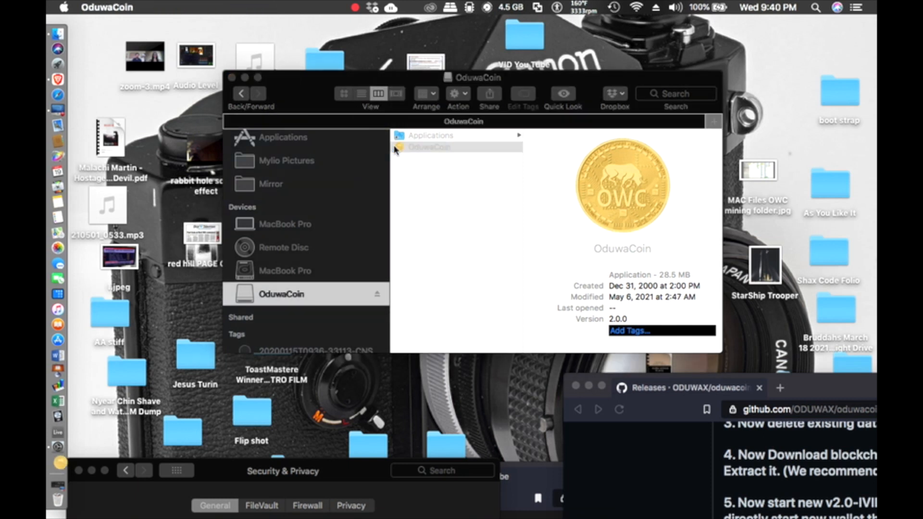
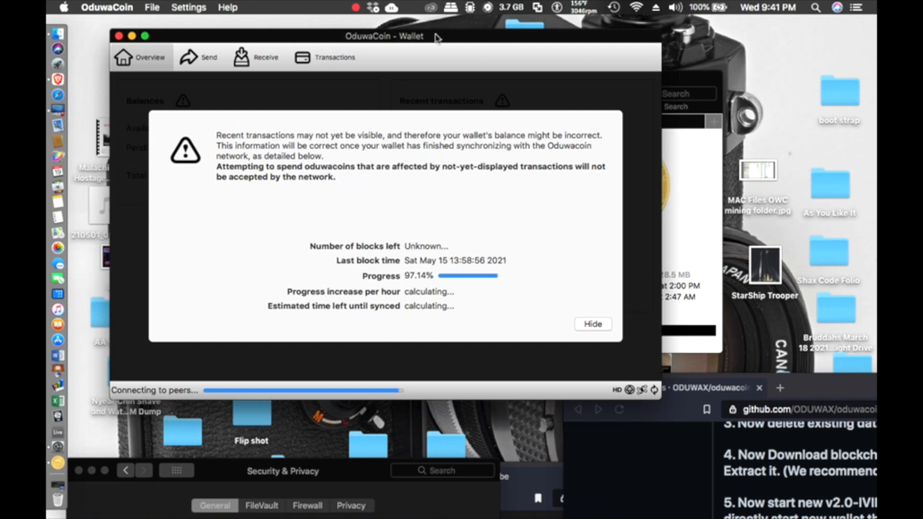
Step: Move the OduwaCoin disk window bottom-right, set chainstate beside blocks, and raise the wallet window
left_click_drag(436, 38, 401, 180)
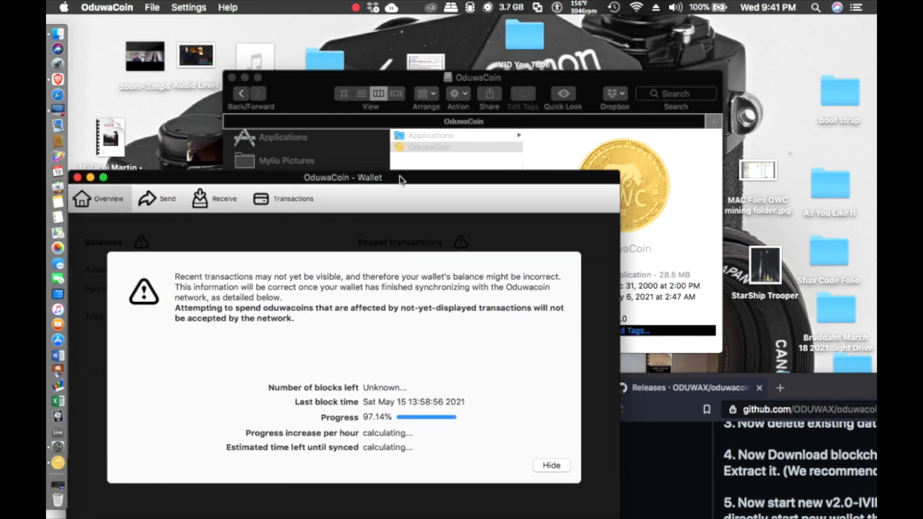
left_click_drag(315, 78, 626, 425)
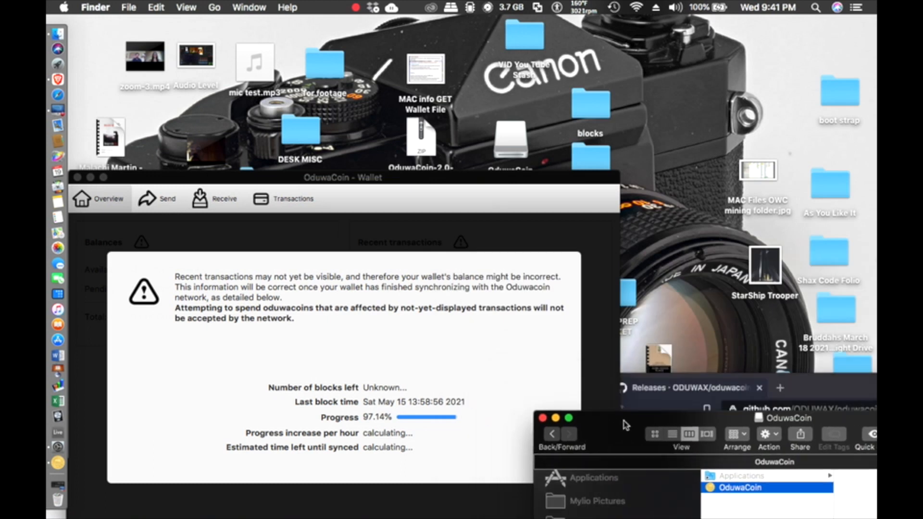
left_click_drag(548, 183, 514, 226)
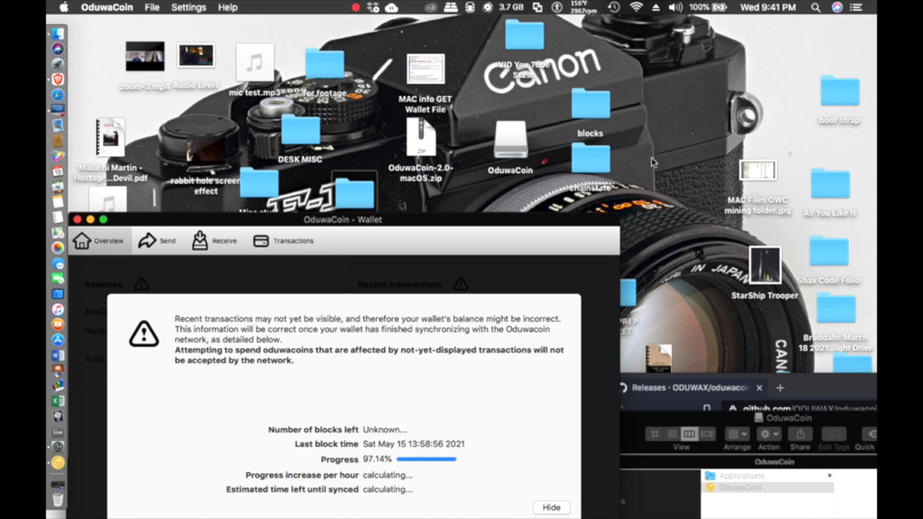
left_click_drag(595, 158, 664, 88)
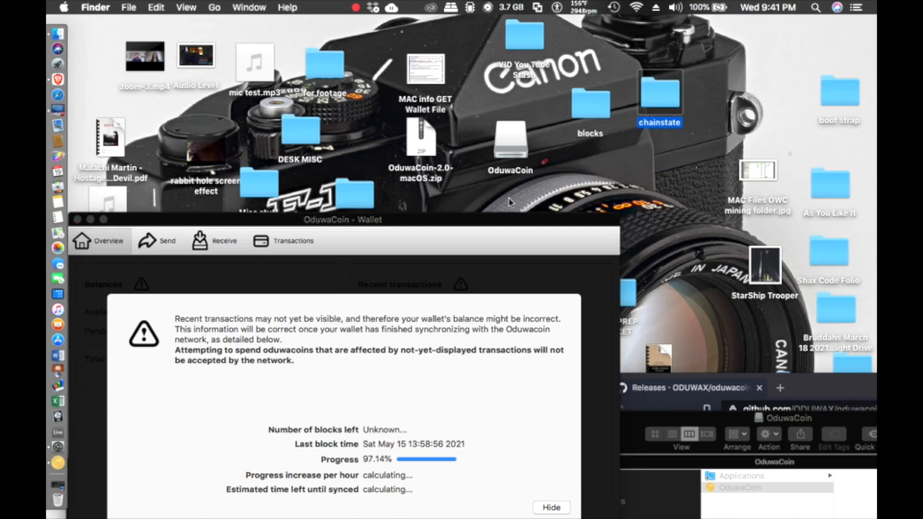
left_click_drag(471, 222, 552, 32)
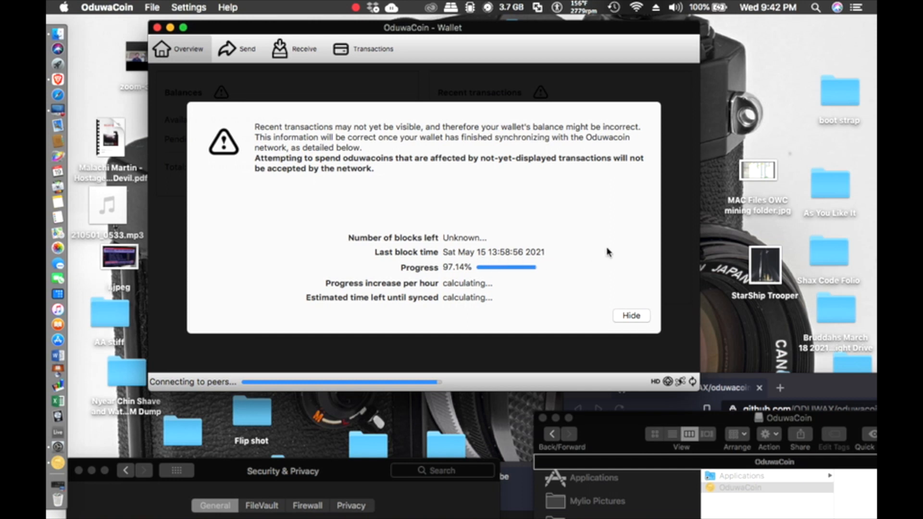
Step: Check the date in the menu-bar clock while the wallet finishes syncing
left_click(776, 8)
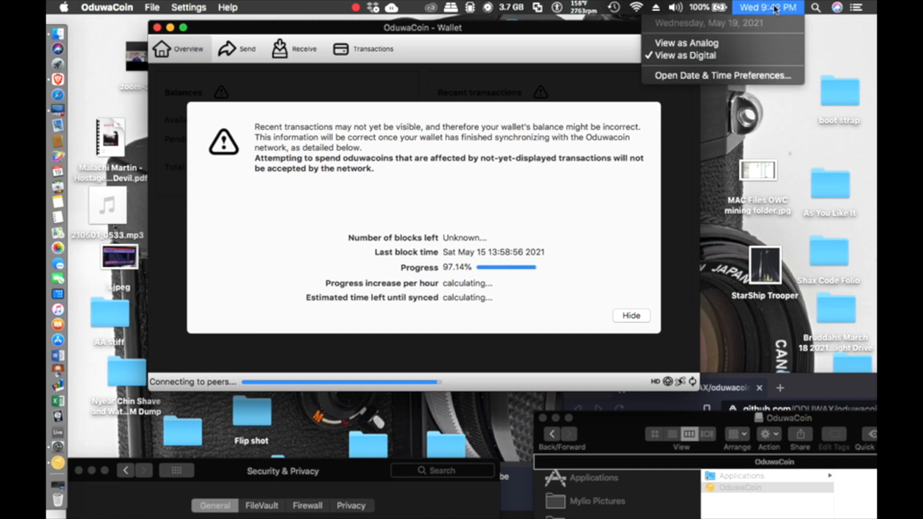
left_click(776, 8)
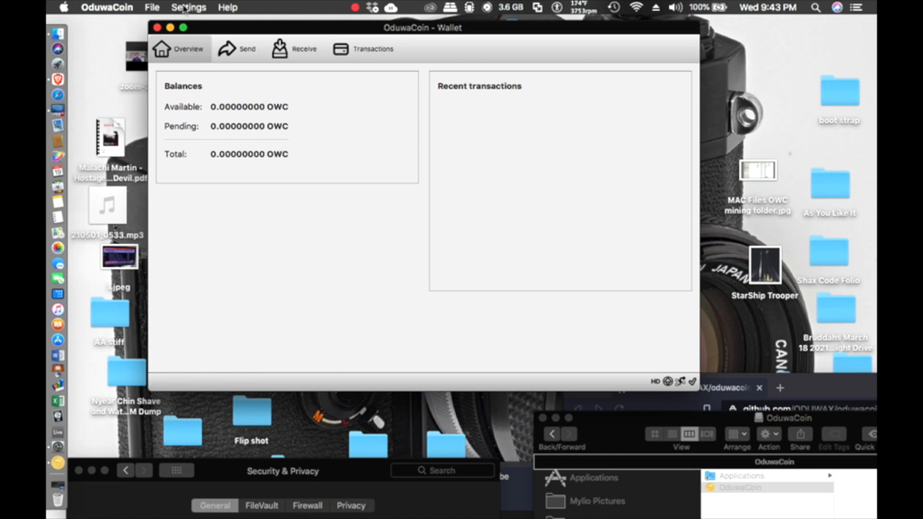
left_click(154, 9)
mouse_move(188, 7)
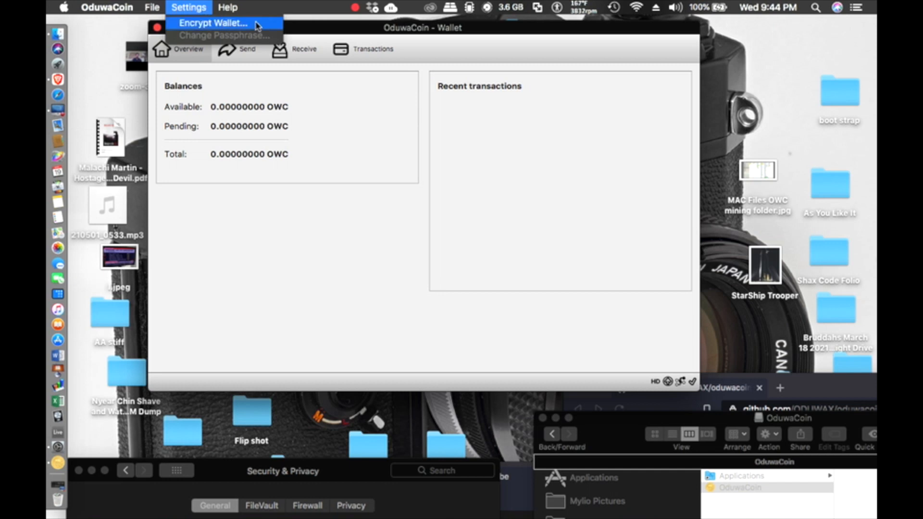
left_click(293, 242)
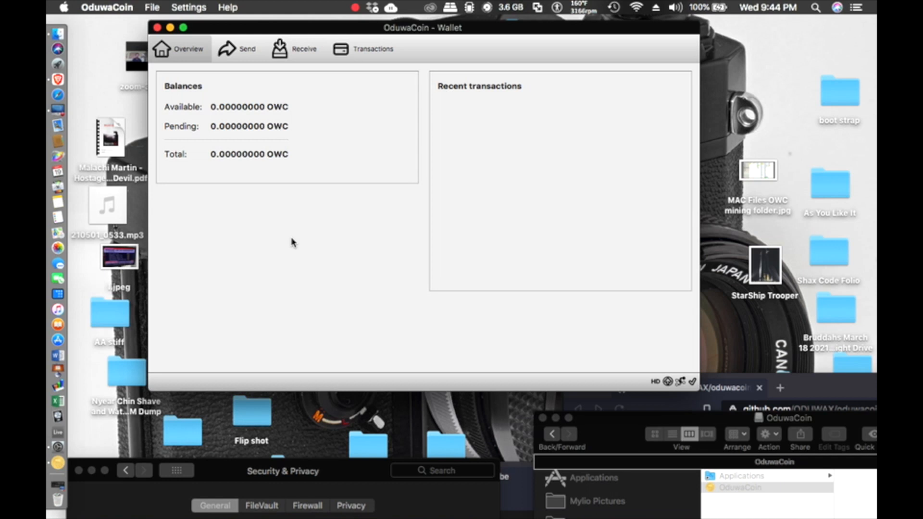
left_click_drag(360, 31, 396, 77)
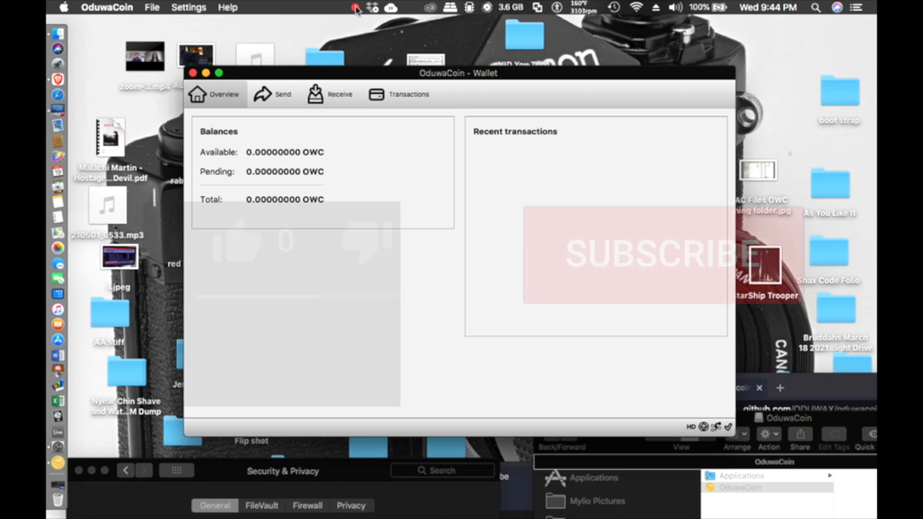
left_click(355, 8)
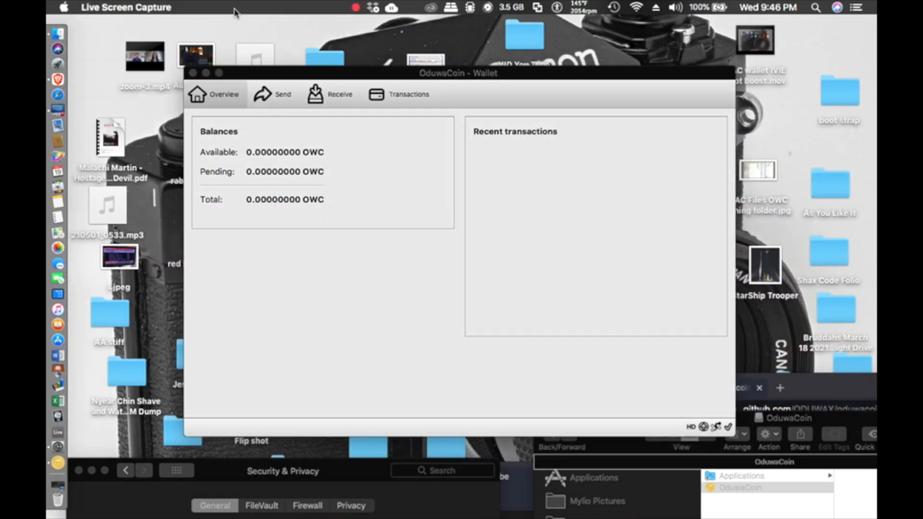
Step: Start Settings > Encrypt Wallet and enter the new wallet passphrase twice
left_click(277, 76)
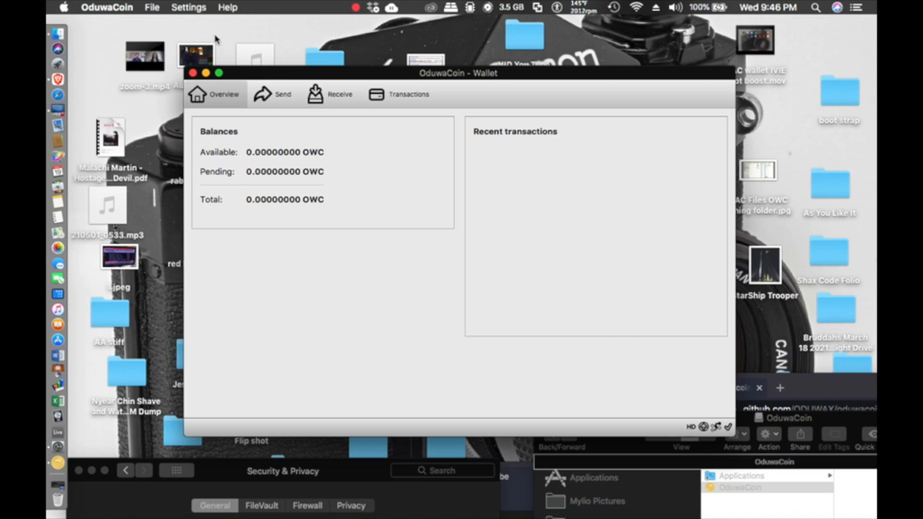
left_click(191, 10)
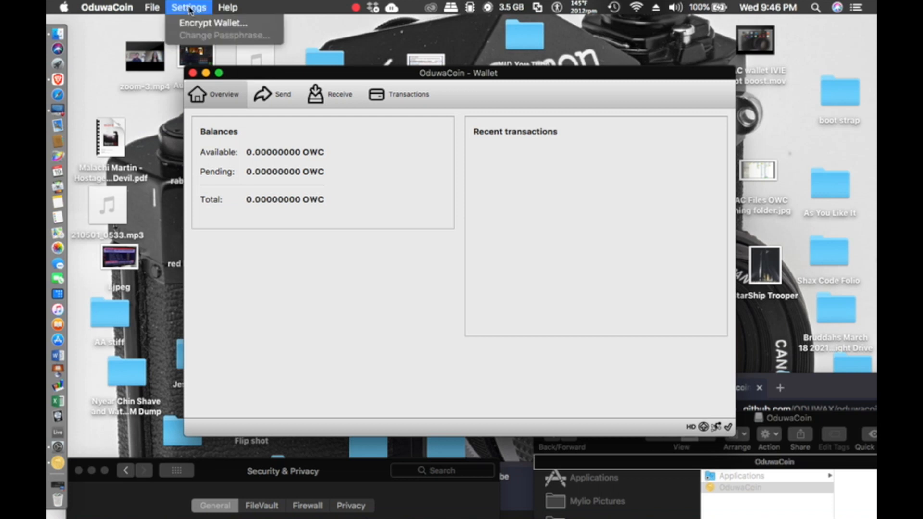
left_click(219, 25)
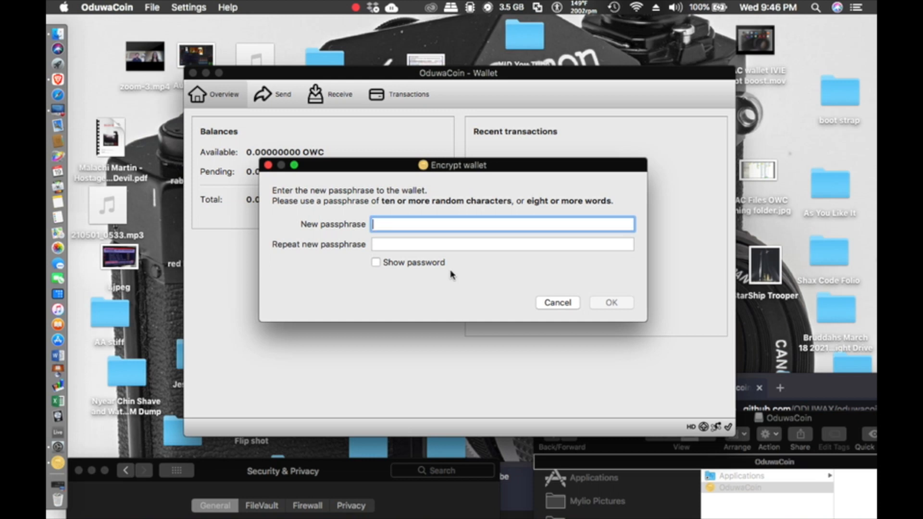
type("•••••••••••••••••••••")
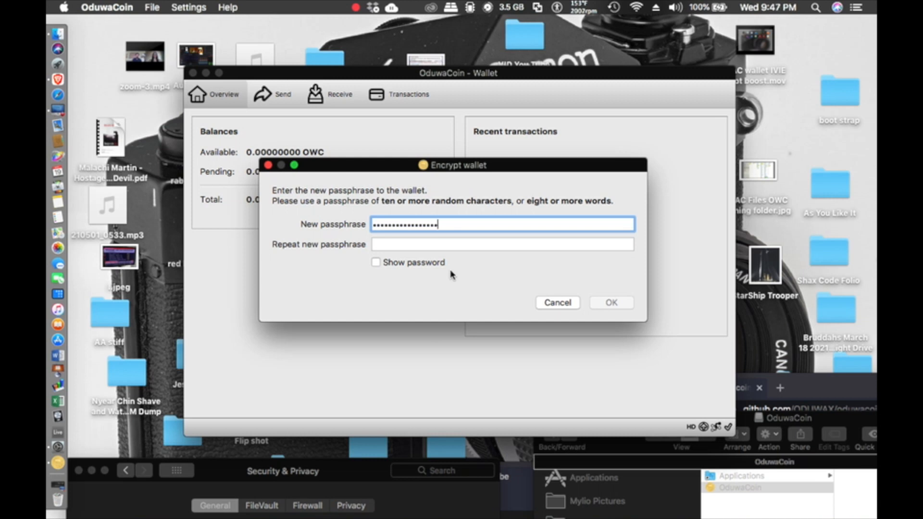
type("••")
left_click(423, 246)
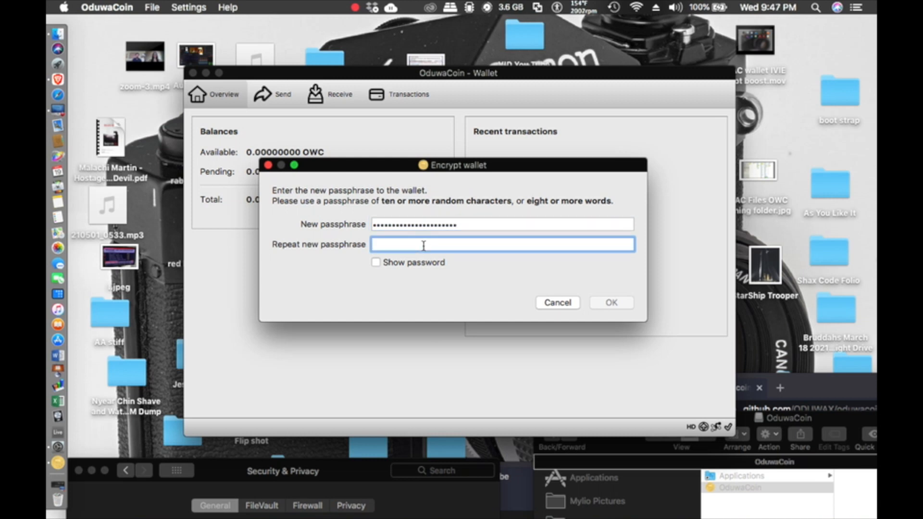
type("•••")
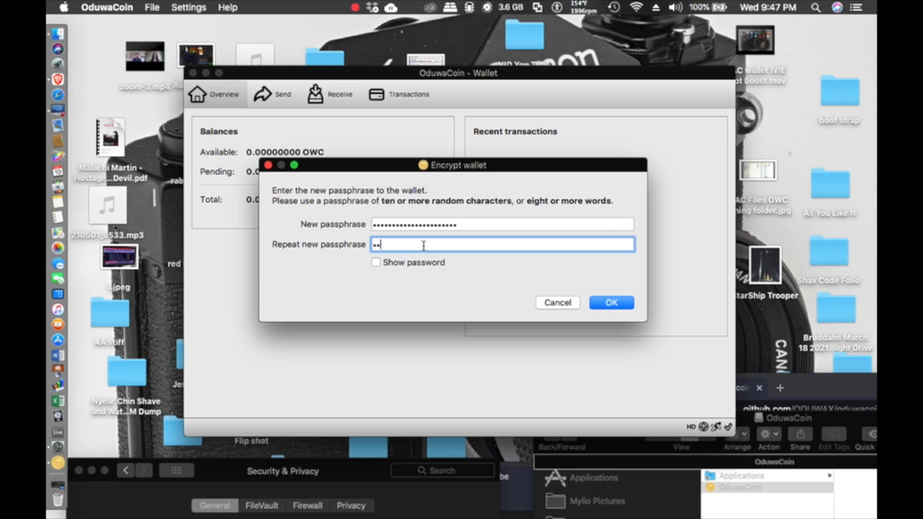
type("•••••••••••")
type("••••••••••")
Step: Submit the passphrase, accept the encryption warning, and acknowledge the shutdown notice
left_click(610, 306)
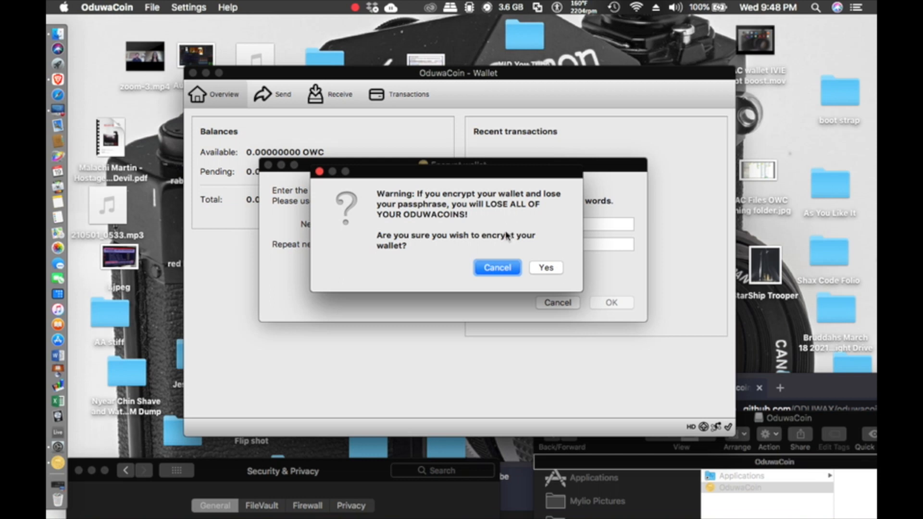
left_click(546, 269)
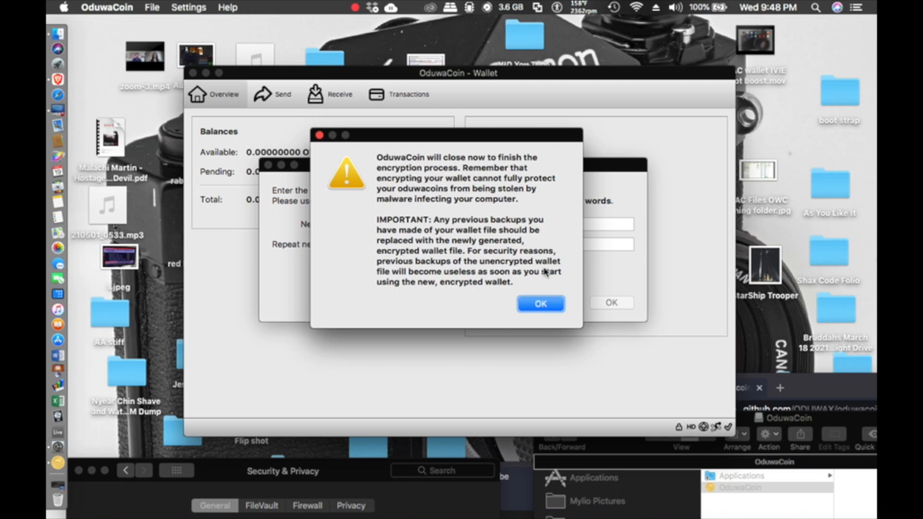
left_click(535, 302)
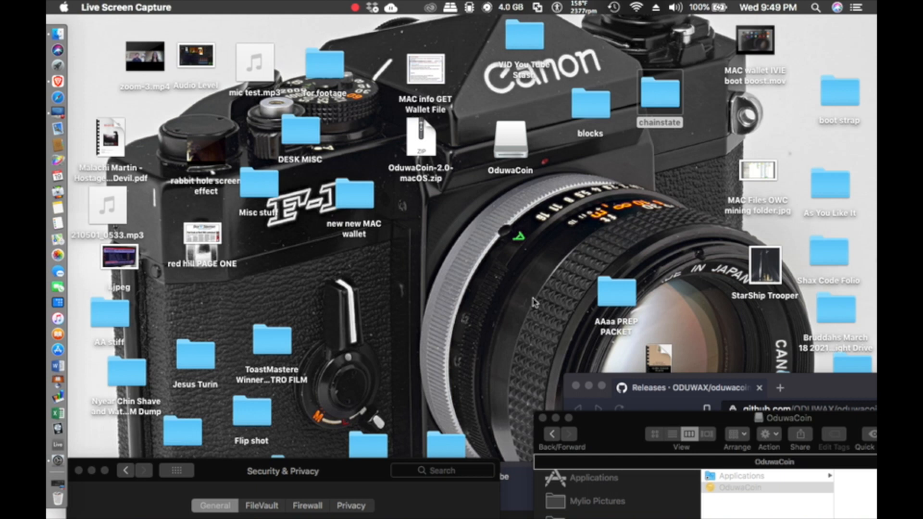
Step: Bring the Security & Privacy window forward, then quit System Preferences
left_click_drag(331, 469, 334, 88)
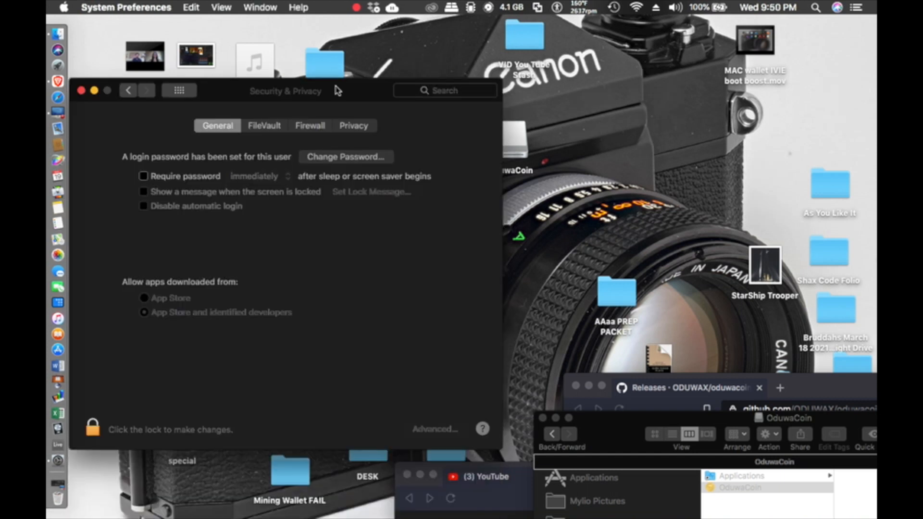
left_click(123, 8)
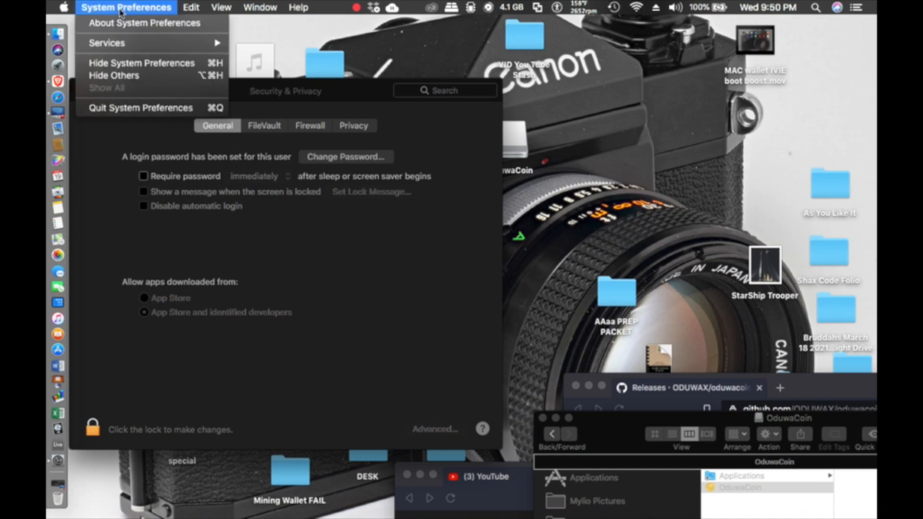
left_click(127, 108)
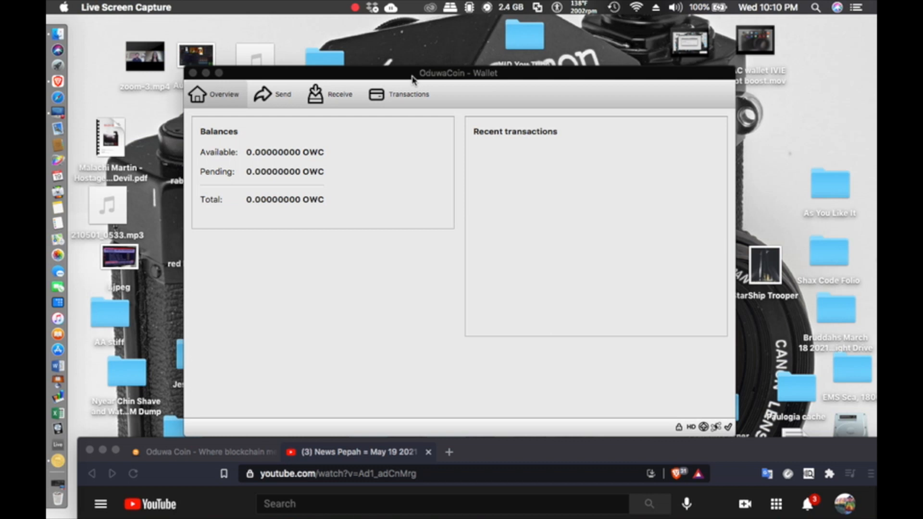
Step: Unlock the relaunched wallet via Settings > Unlock Wallet, entering its passphrase
left_click(412, 78)
left_click_drag(413, 78, 410, 52)
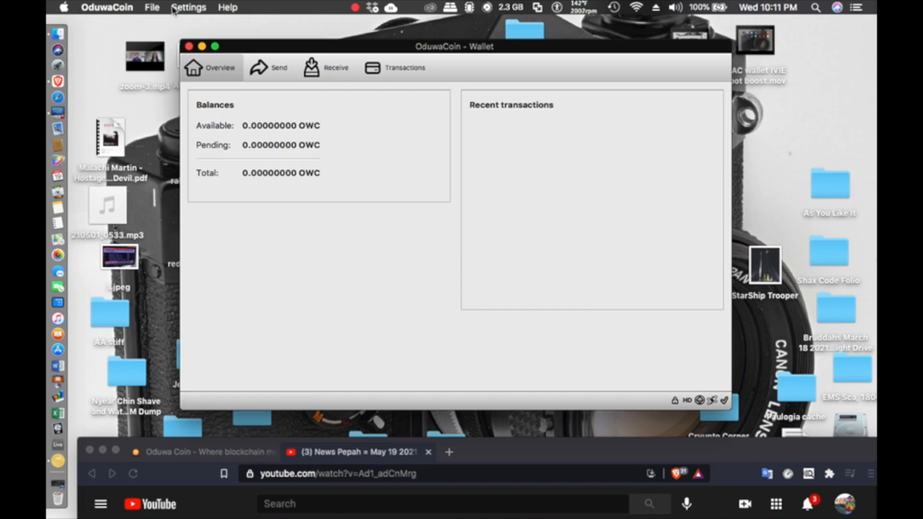
left_click(152, 7)
mouse_move(177, 8)
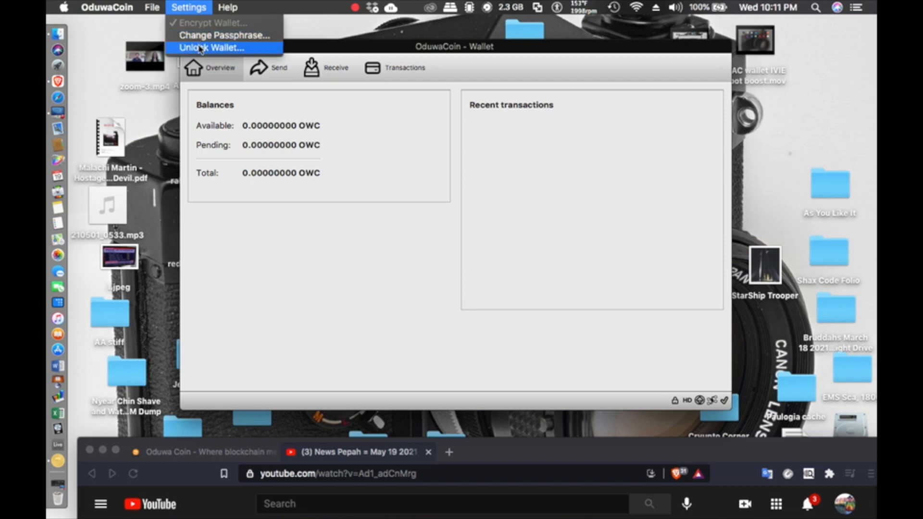
left_click(201, 48)
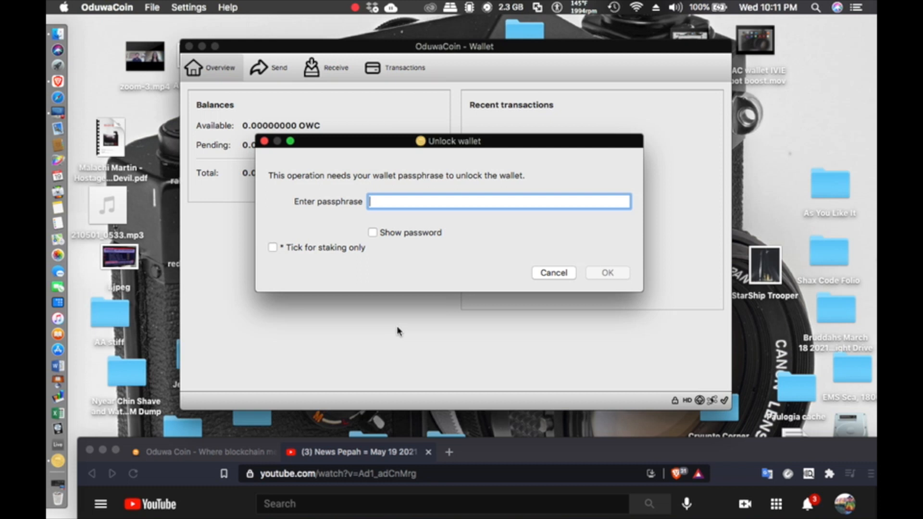
type("••")
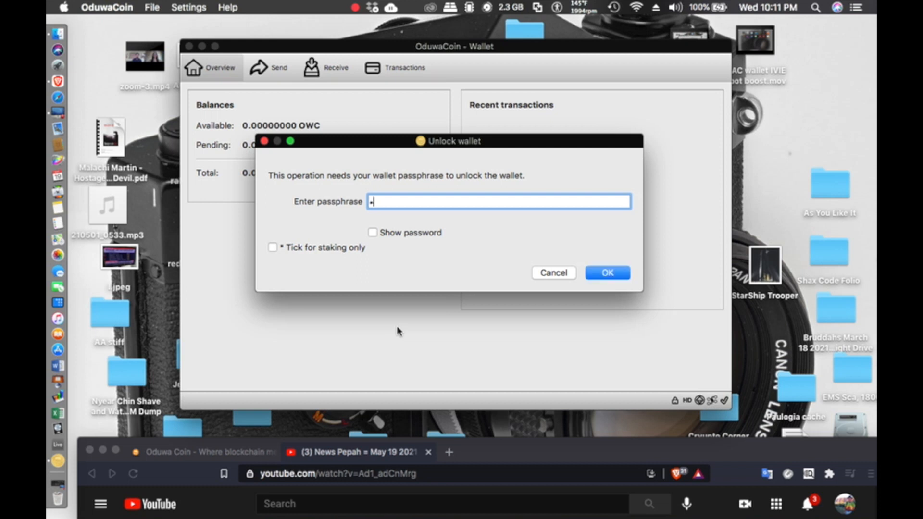
type("••••••••••••••••••••••")
key("Return")
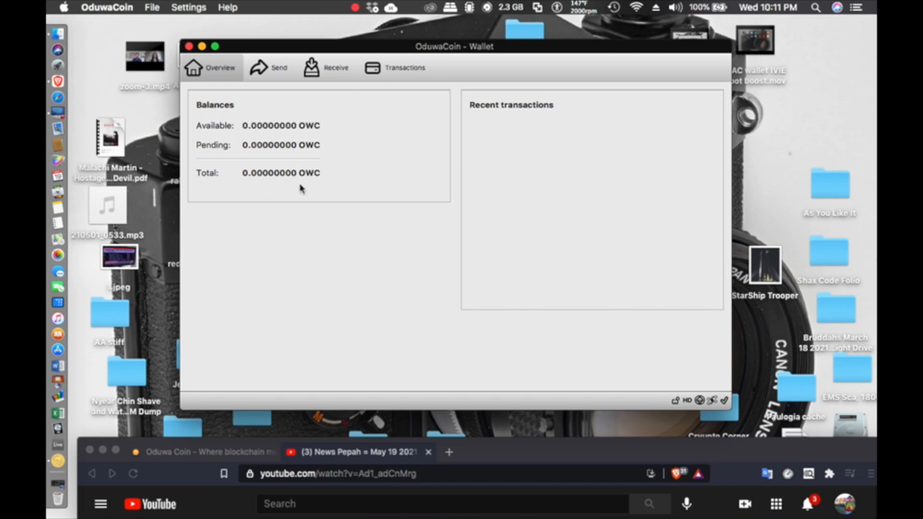
left_click(181, 9)
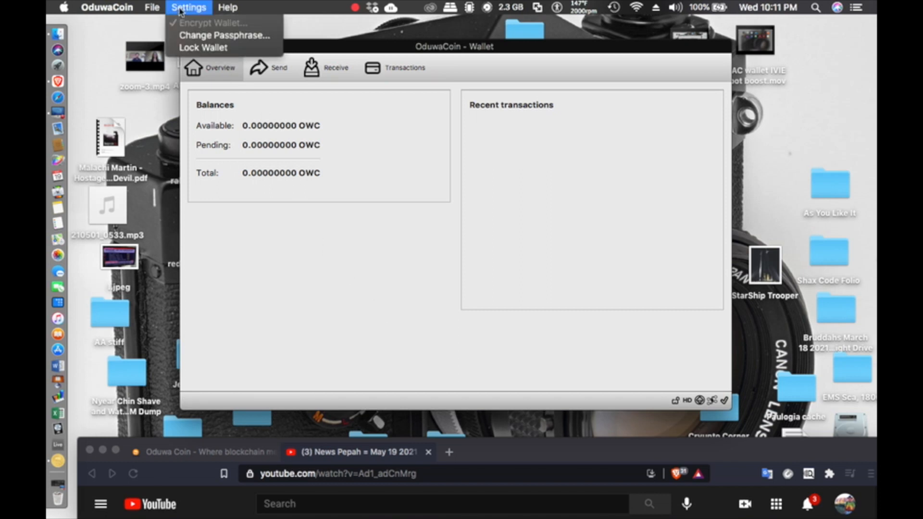
left_click(325, 253)
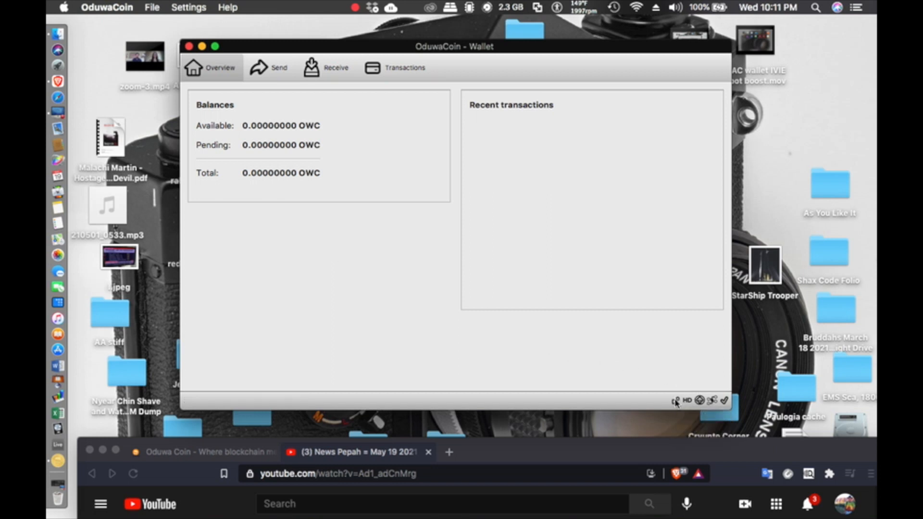
mouse_move(676, 406)
mouse_move(712, 401)
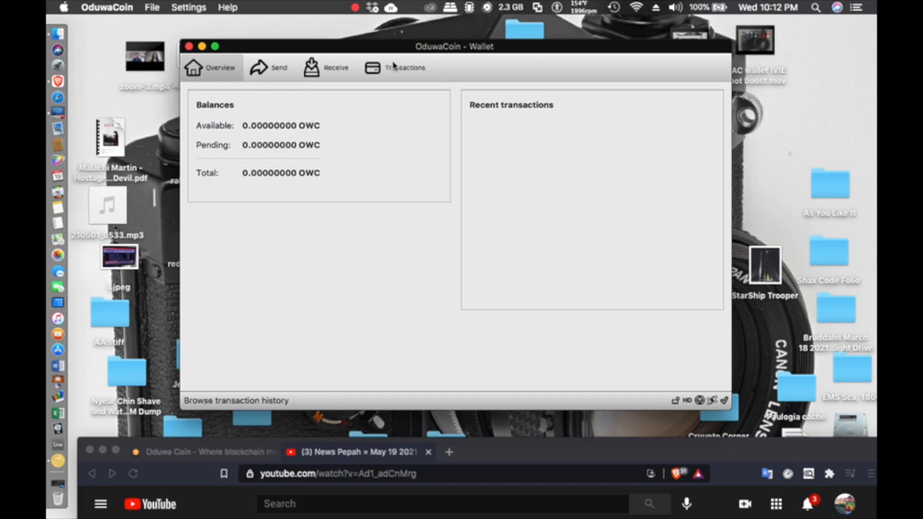
left_click(353, 11)
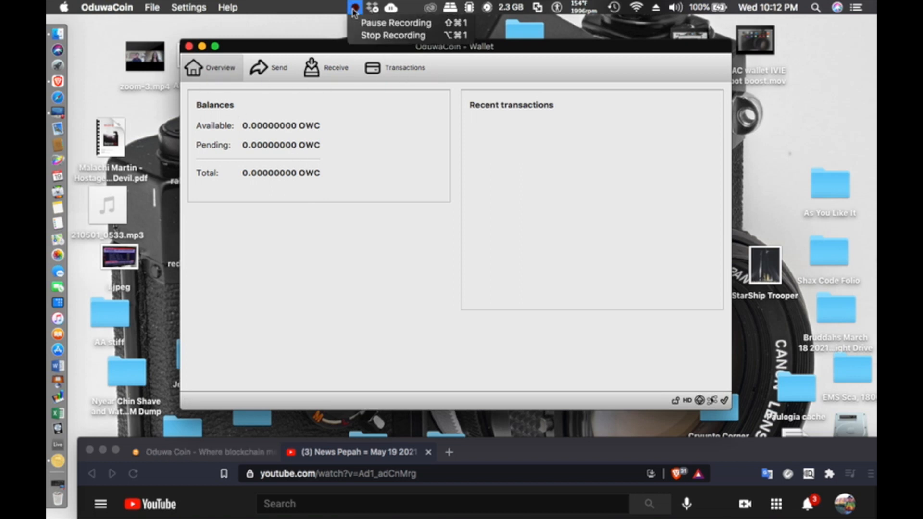
left_click(356, 34)
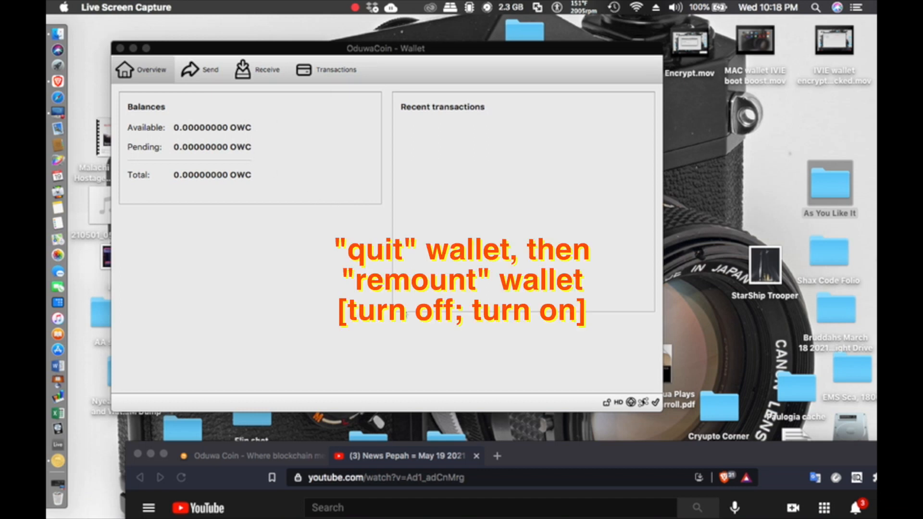
Step: Quit OduwaCoin from its application menu
left_click(607, 407)
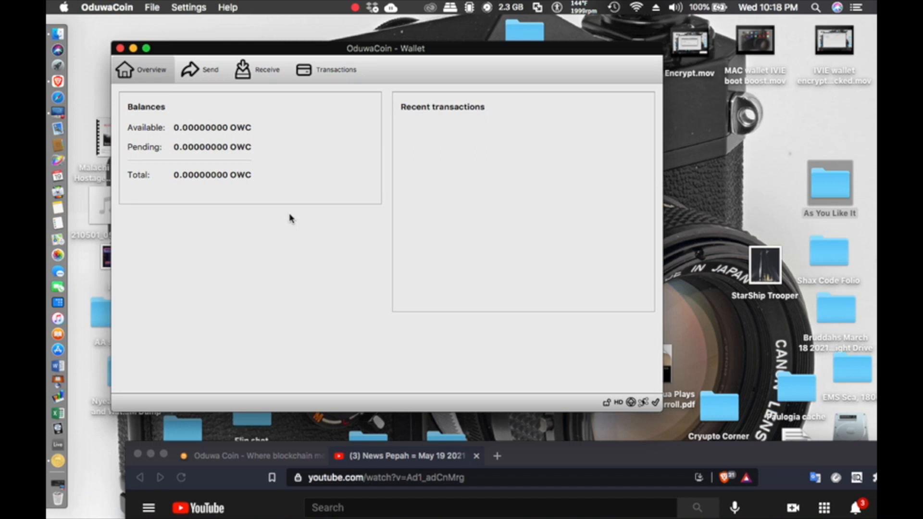
left_click(152, 13)
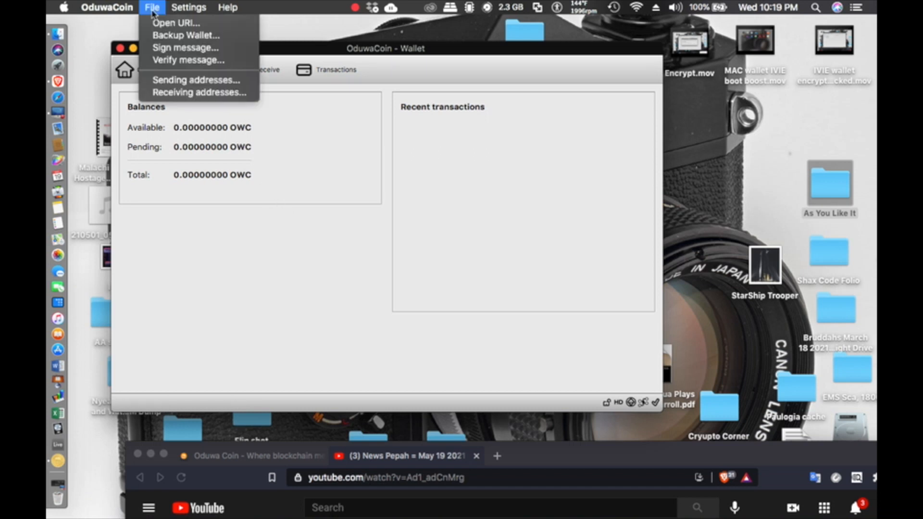
mouse_move(106, 7)
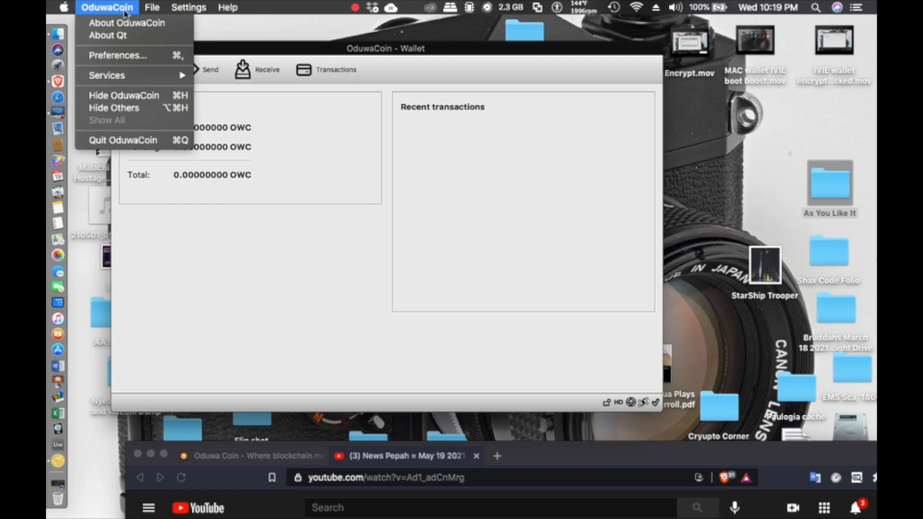
left_click(151, 141)
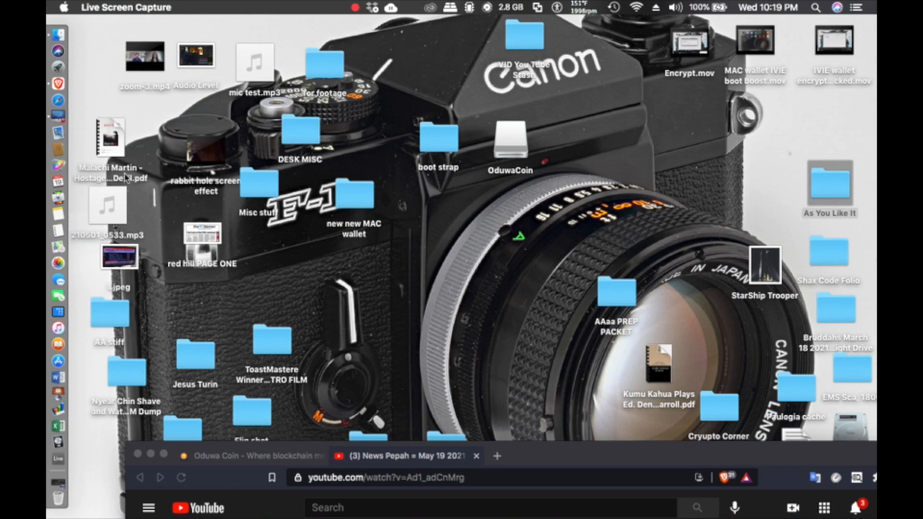
left_click(67, 72)
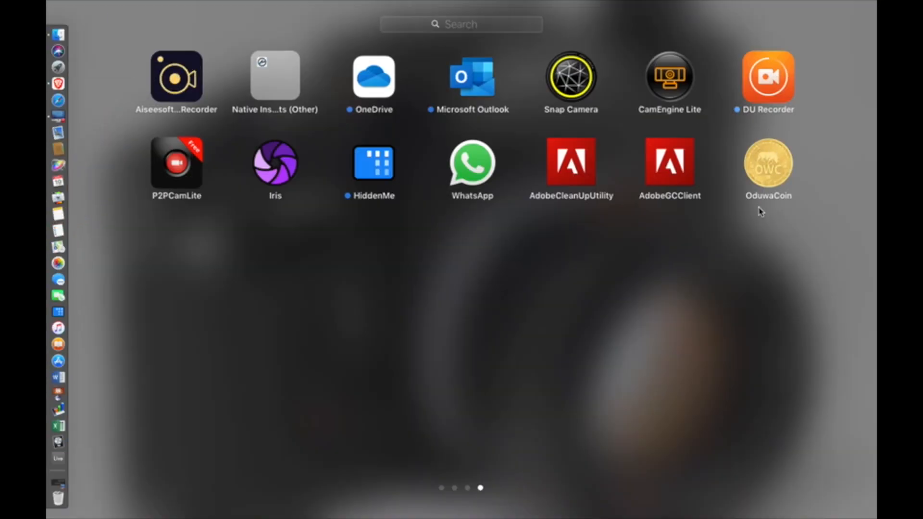
left_click(770, 165)
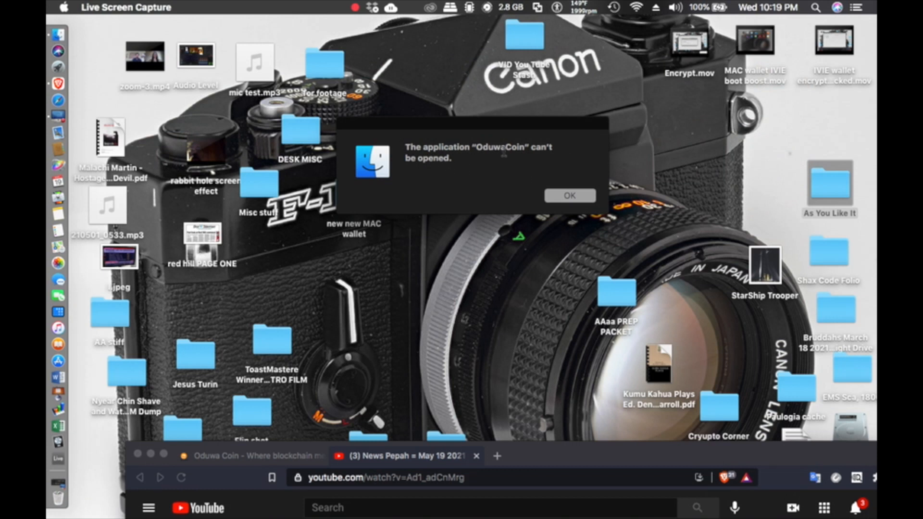
left_click(555, 201)
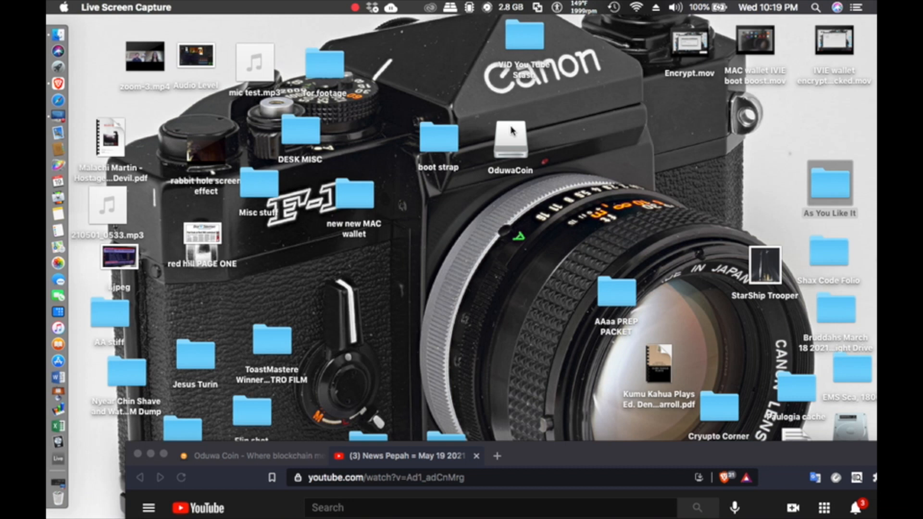
left_click(509, 248)
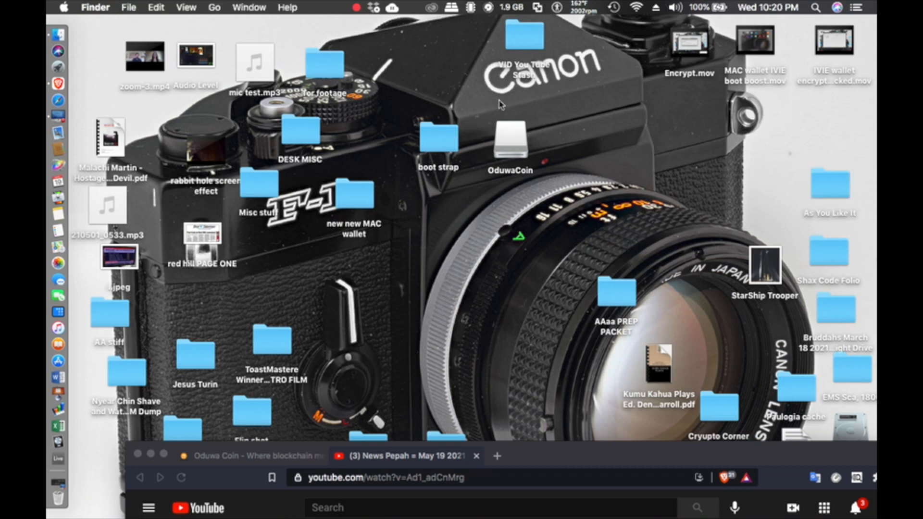
Step: Open the 'new new MAC wallet' folder, select the OduwaCoin disk, and launch the OduwaCoin app
left_click(349, 212)
double_click(348, 212)
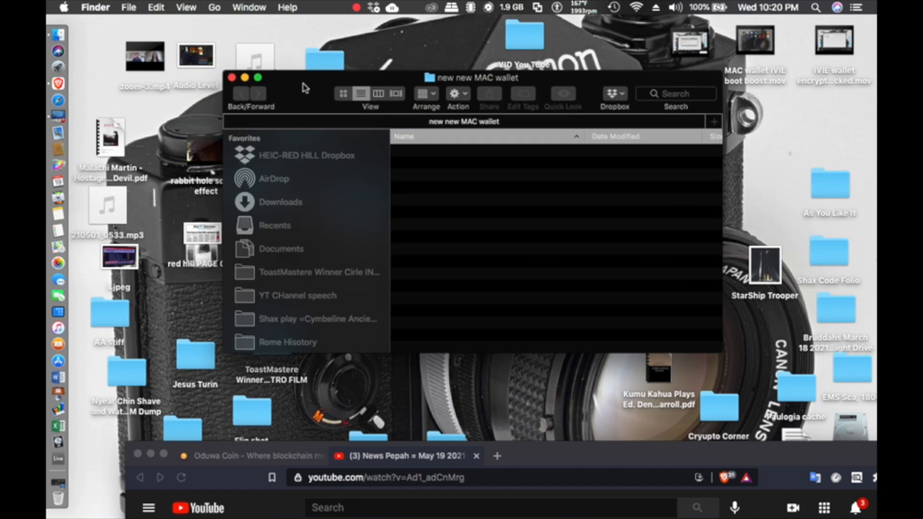
left_click_drag(303, 86, 231, 29)
scroll(255, 211, "down", 10)
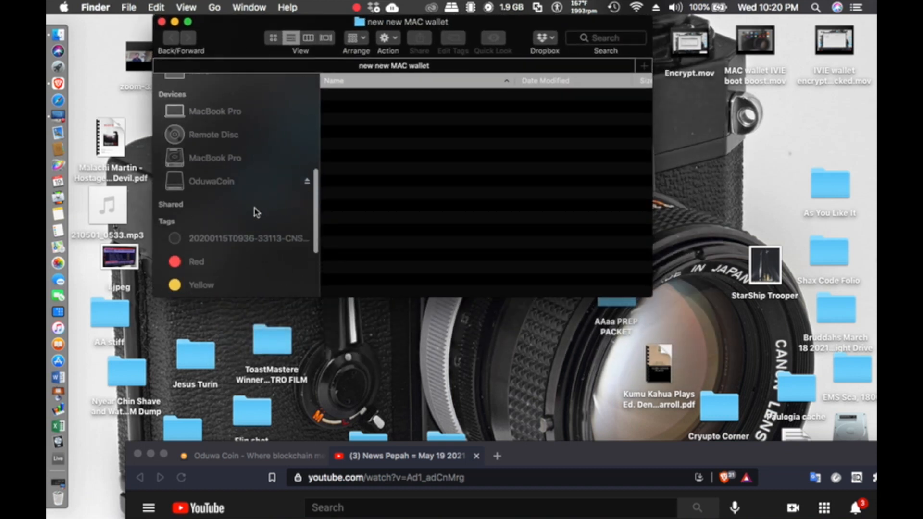
left_click(236, 194)
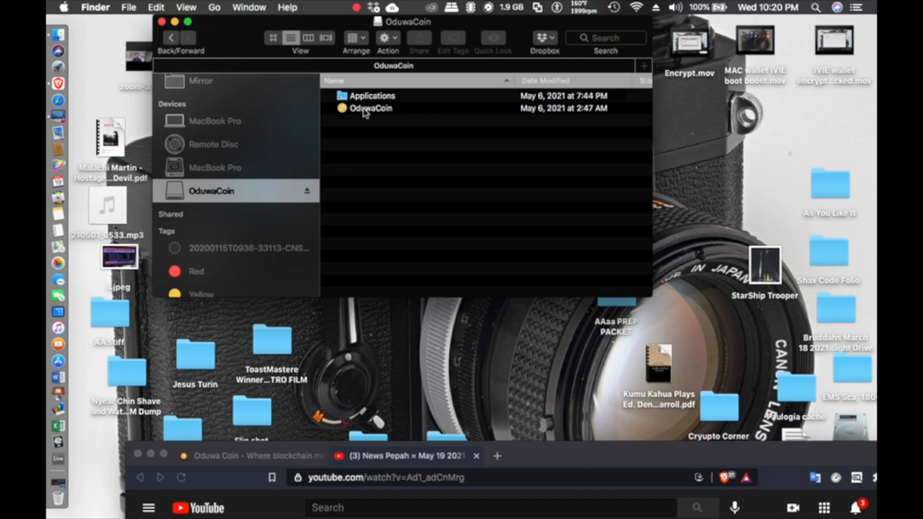
double_click(364, 108)
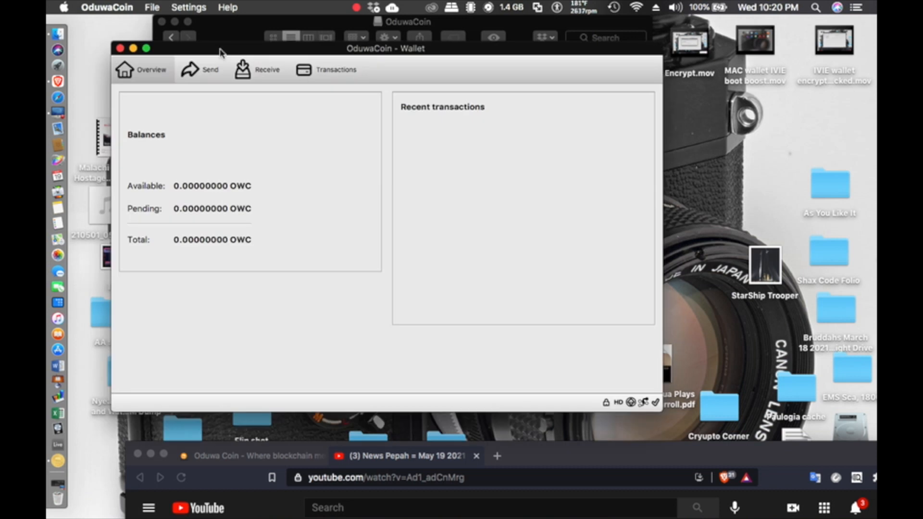
Step: Unlock the relaunched wallet through Settings > Unlock Wallet by entering the wallet passphrase
left_click_drag(221, 49, 366, 289)
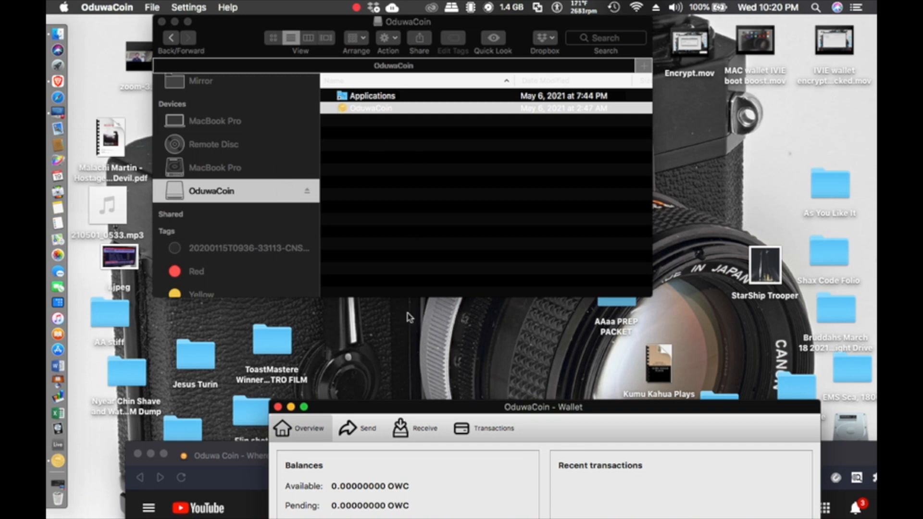
left_click_drag(310, 409, 228, 116)
left_click(185, 7)
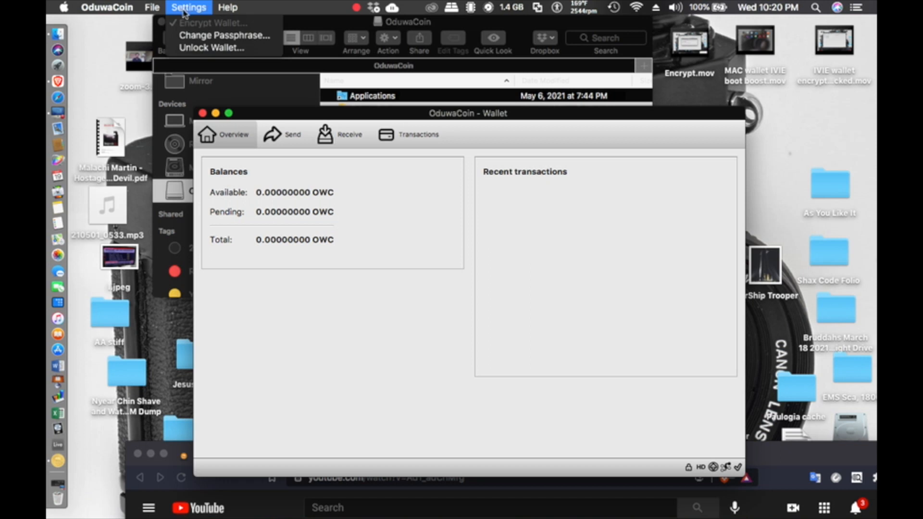
left_click(196, 48)
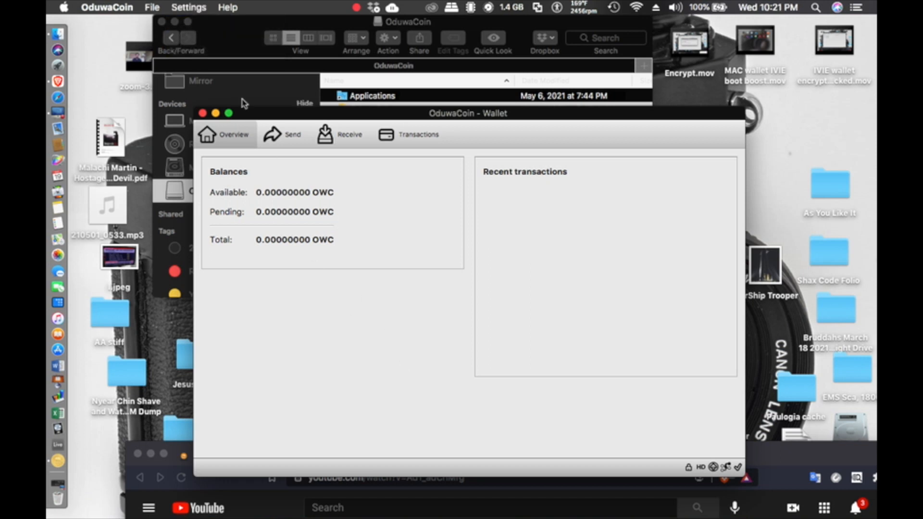
left_click(193, 8)
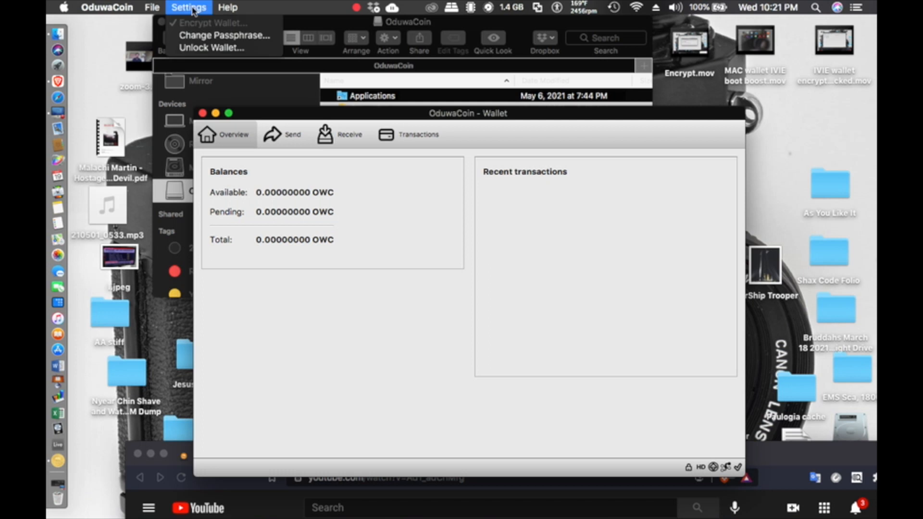
left_click(207, 47)
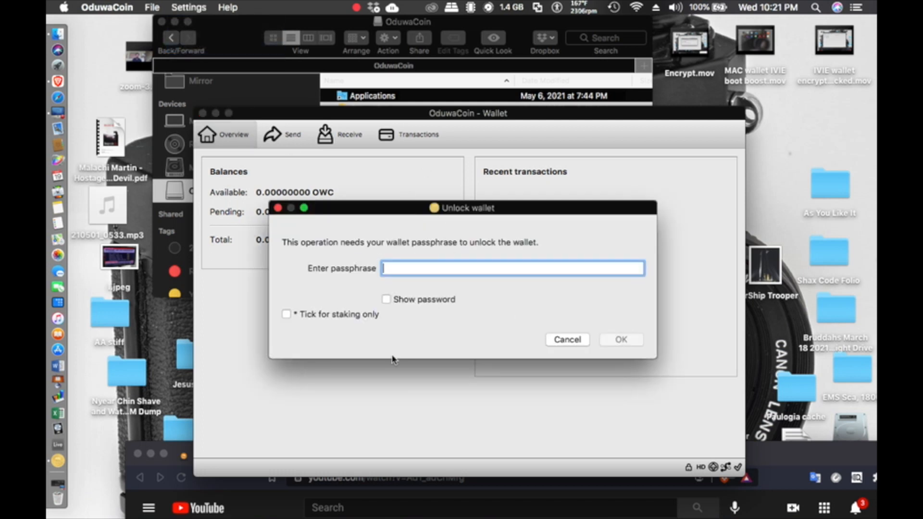
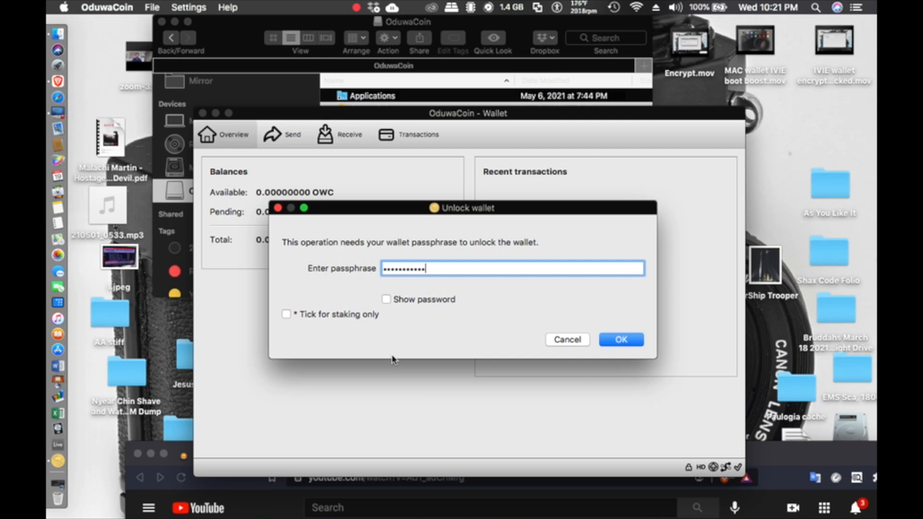
key("Return")
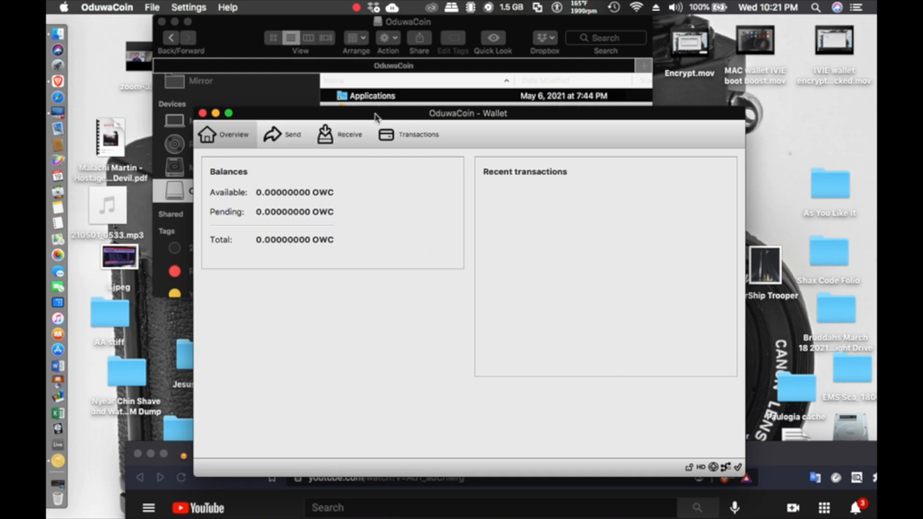
Step: Quit OduwaCoin, close the OduwaCoin disk window, and stop the screen recording
left_click_drag(376, 117, 302, 54)
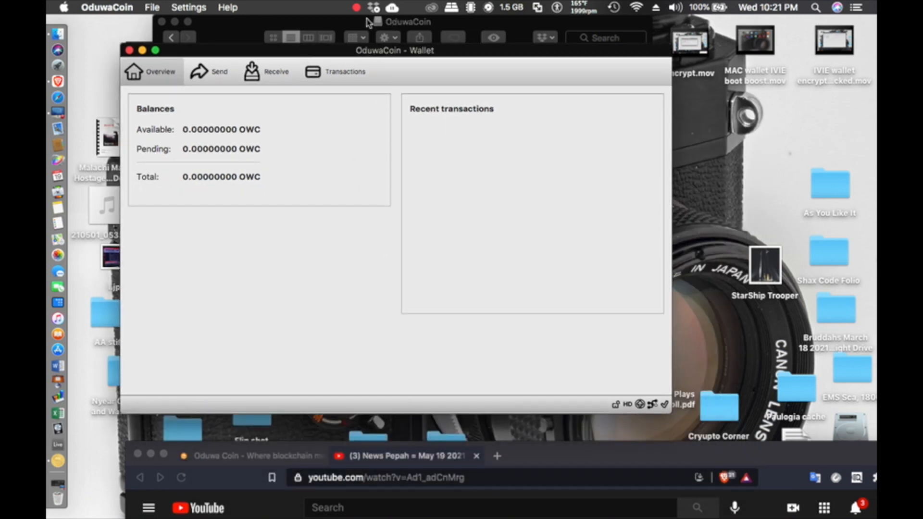
left_click(117, 11)
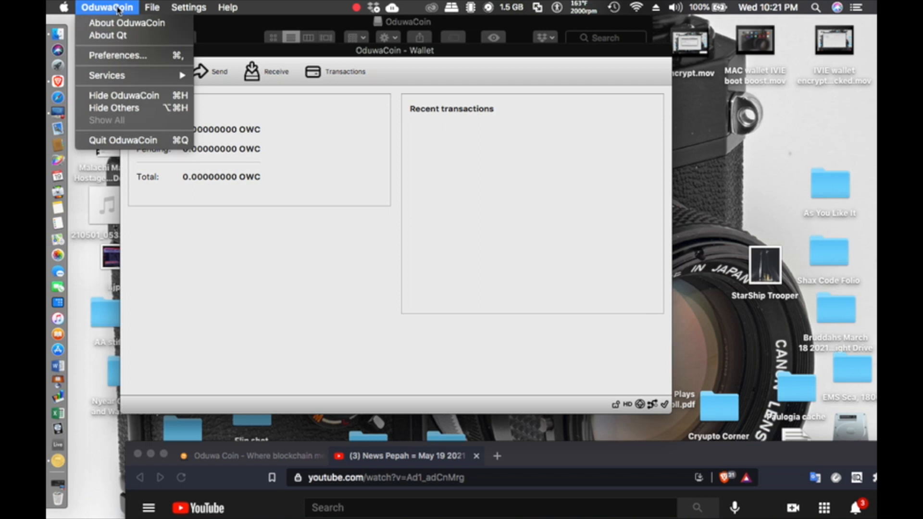
left_click(158, 141)
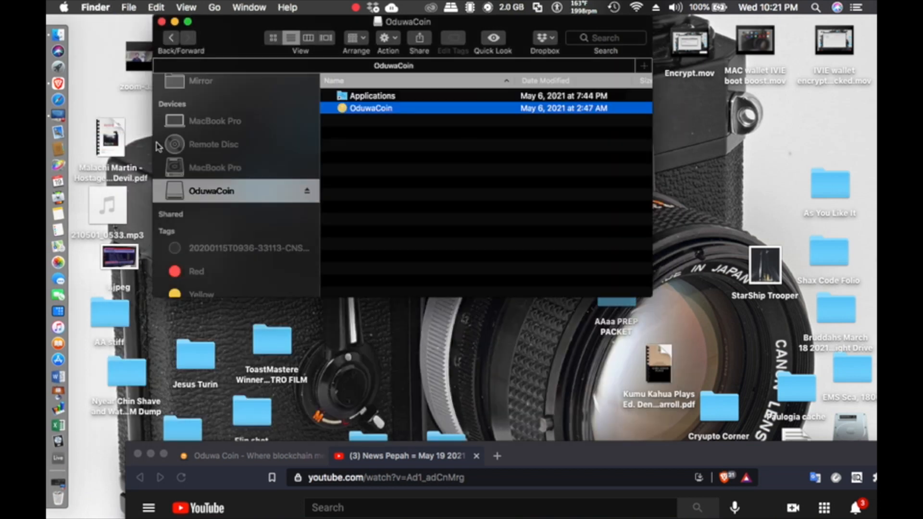
left_click(162, 21)
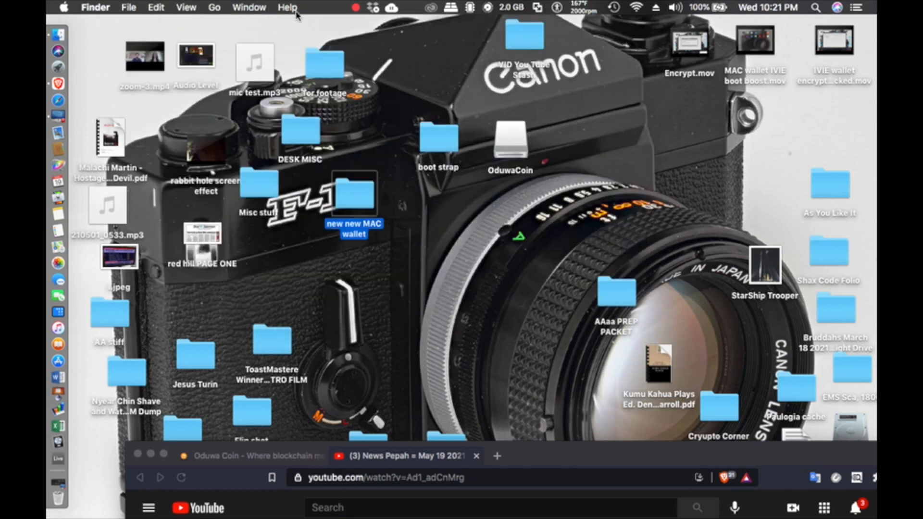
left_click(353, 6)
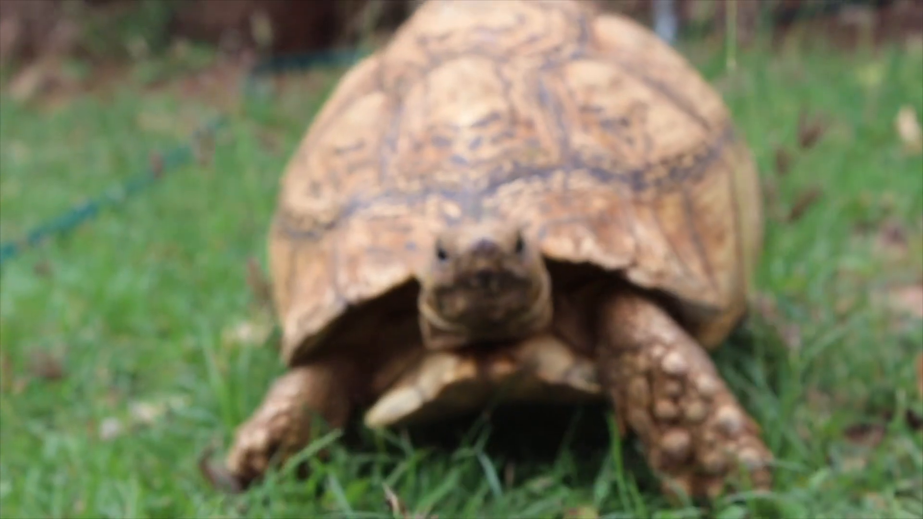